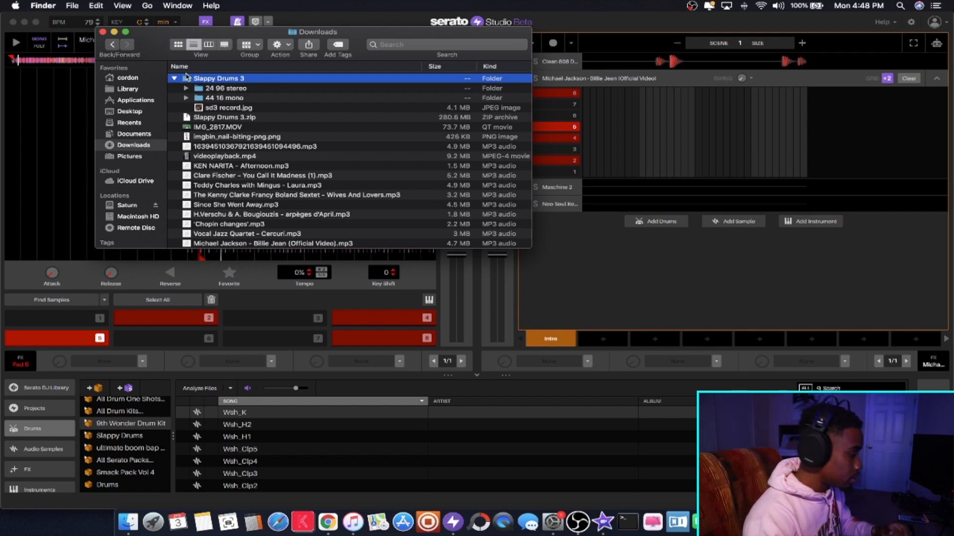
- Import the Slappy Drums 3 folder from Downloads into the drum library as a new crate and view its samples
{"action": "left_click_drag", "start_coordinate": [188, 83], "coordinate": [96, 491]}
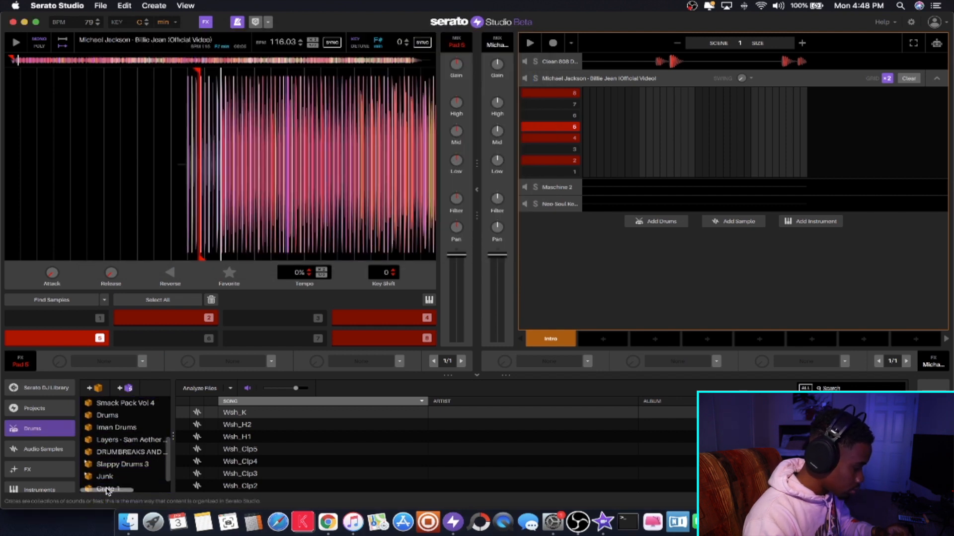
{"action": "left_click", "coordinate": [106, 476]}
{"action": "scroll", "coordinate": [240, 430], "scroll_direction": "down", "scroll_amount": 20}
{"action": "scroll", "coordinate": [240, 429], "scroll_direction": "down", "scroll_amount": 15}
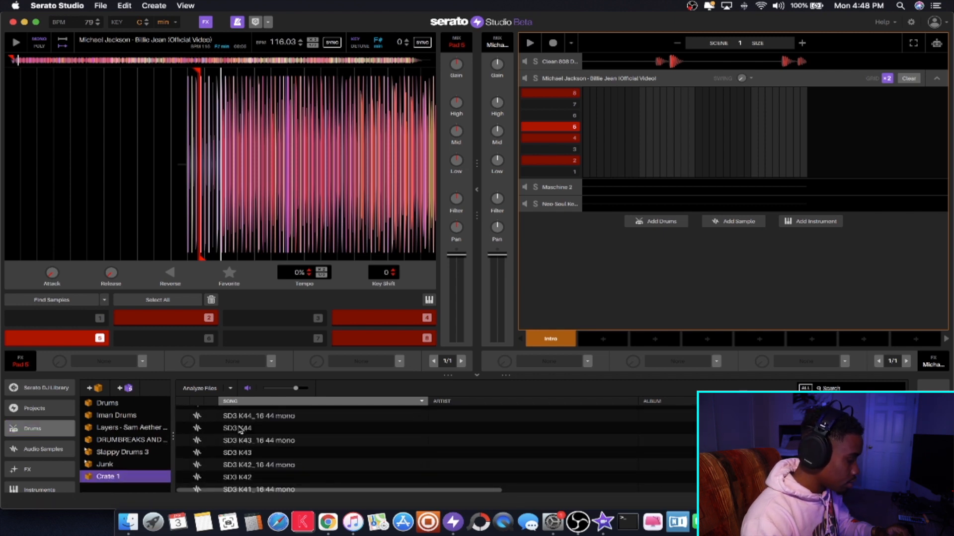
- Delete the Crate 1 crate from the drum library
{"action": "left_click", "coordinate": [103, 479]}
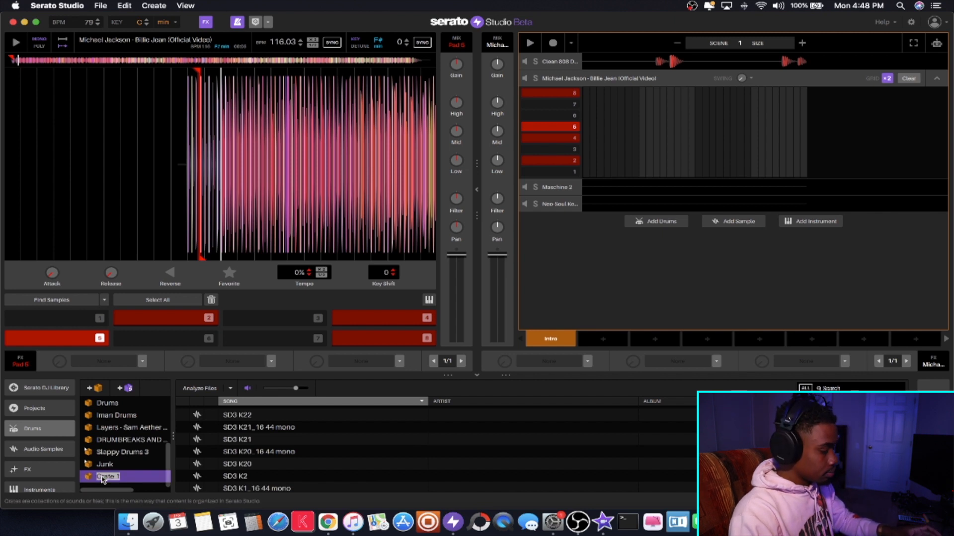
{"action": "key", "text": "BackSpace"}
{"action": "key", "text": "BackSpace"}
{"action": "key", "text": "BackSpace"}
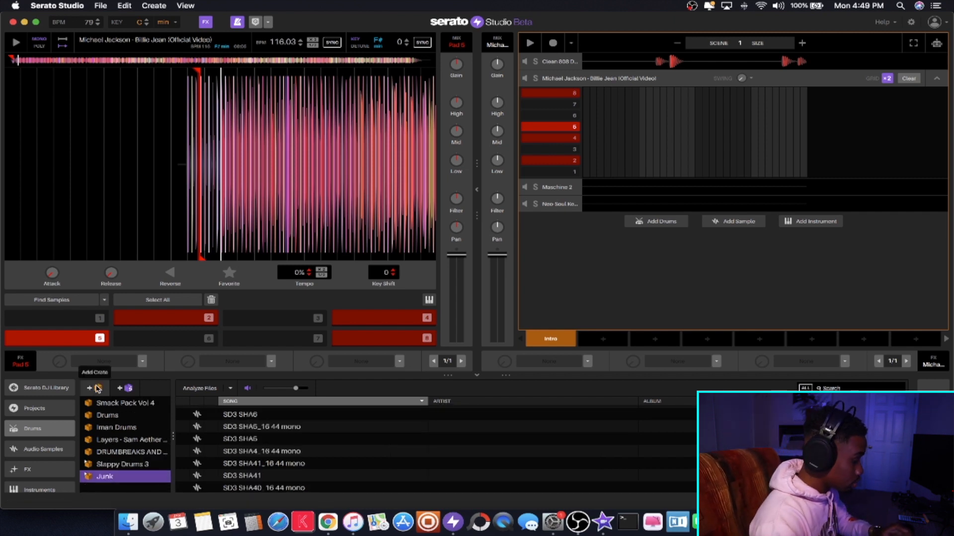
- Create a drum crate named Slappy and add three more new crates below it
{"action": "left_click", "coordinate": [97, 389]}
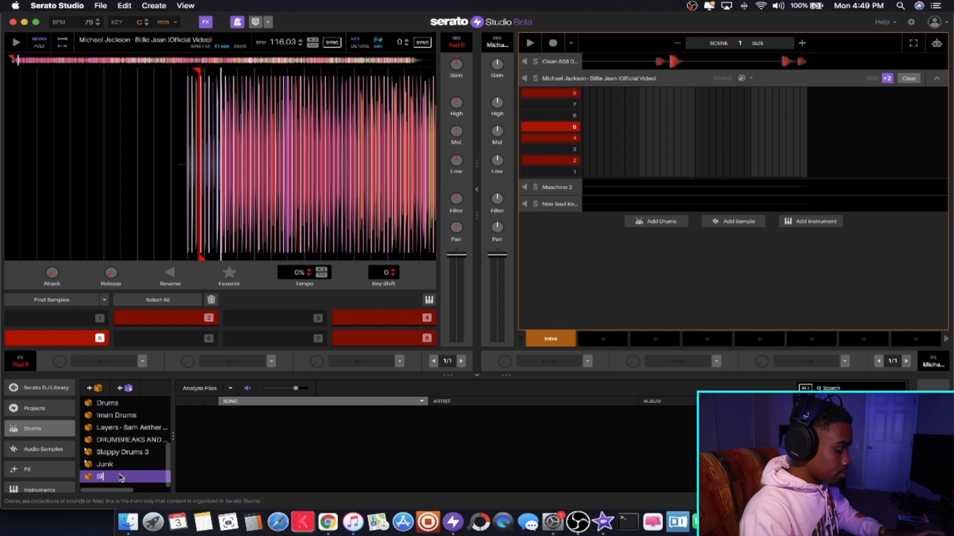
{"action": "left_click", "coordinate": [98, 389]}
{"action": "left_click", "coordinate": [98, 389]}
{"action": "left_click", "coordinate": [98, 388]}
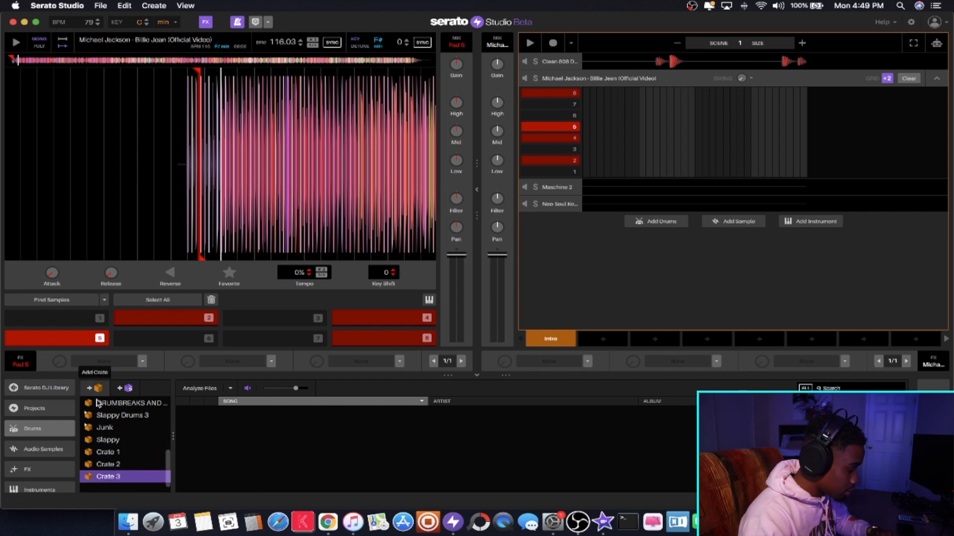
- Rename Crate 1, Crate 2 and Crate 3 as kick, snare and hi hat
{"action": "double_click", "coordinate": [110, 453]}
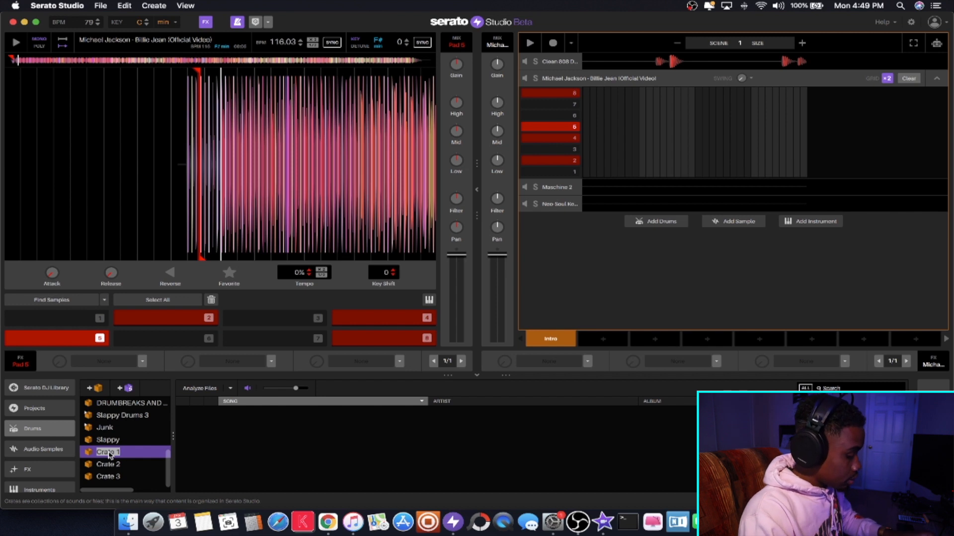
{"action": "left_click", "coordinate": [110, 467]}
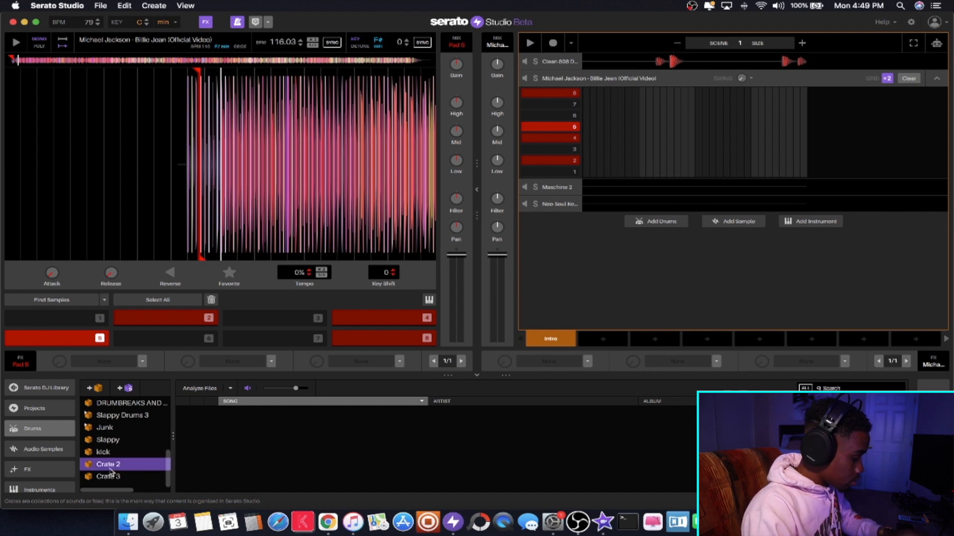
{"action": "type", "text": "d"}
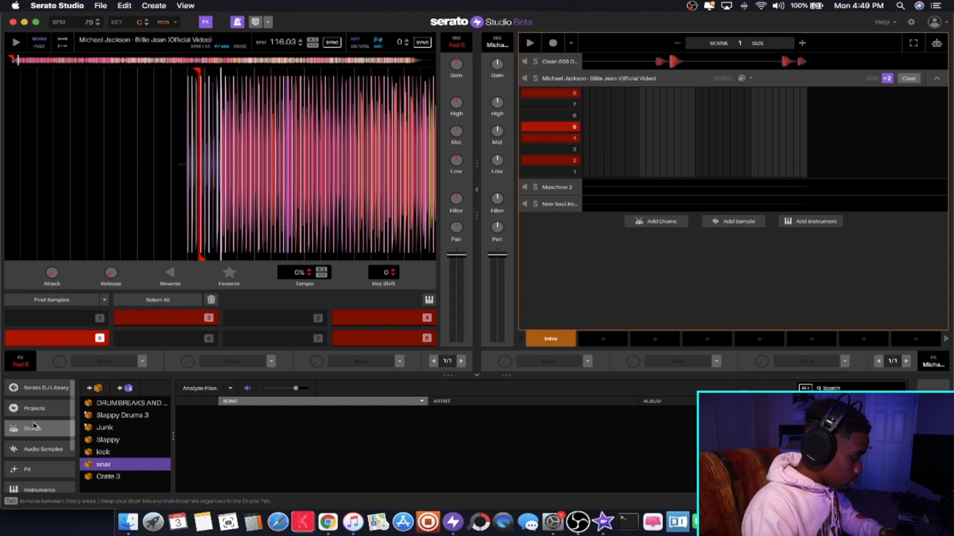
{"action": "double_click", "coordinate": [111, 477]}
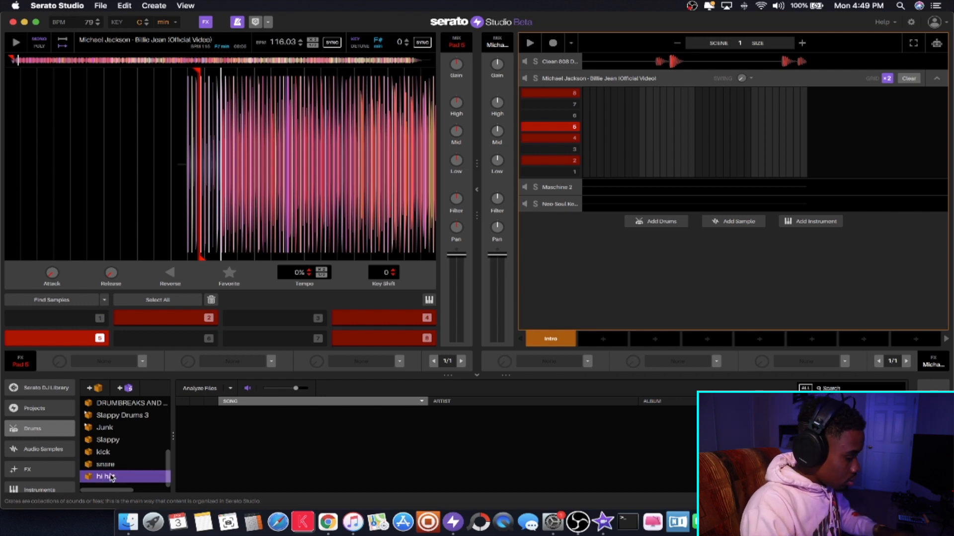
- Nest the kick, snare and hi hat crates inside the Slappy crate
{"action": "left_click", "coordinate": [102, 454]}
{"action": "key", "text": "Down"}
{"action": "key", "text": "Down"}
{"action": "key", "text": "Up"}
{"action": "key", "text": "Up"}
{"action": "mouse_move", "coordinate": [100, 453]}
{"action": "left_mouse_down"}
{"action": "mouse_move", "coordinate": [102, 443]}
{"action": "mouse_move", "coordinate": [106, 460]}
{"action": "mouse_move", "coordinate": [107, 443]}
{"action": "left_mouse_up"}
{"action": "left_click_drag", "start_coordinate": [106, 475], "coordinate": [109, 442]}
{"action": "left_click", "coordinate": [109, 444]}
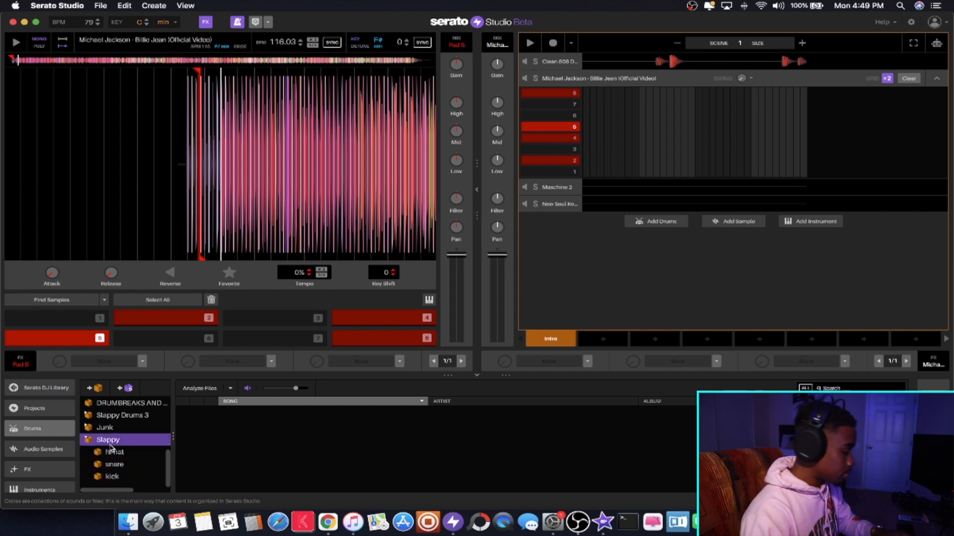
- Switch to Finder and import the Kicks folder from Slappy Drums 3's 24 96 stereo folder into the kick crate
{"action": "left_click", "coordinate": [117, 476]}
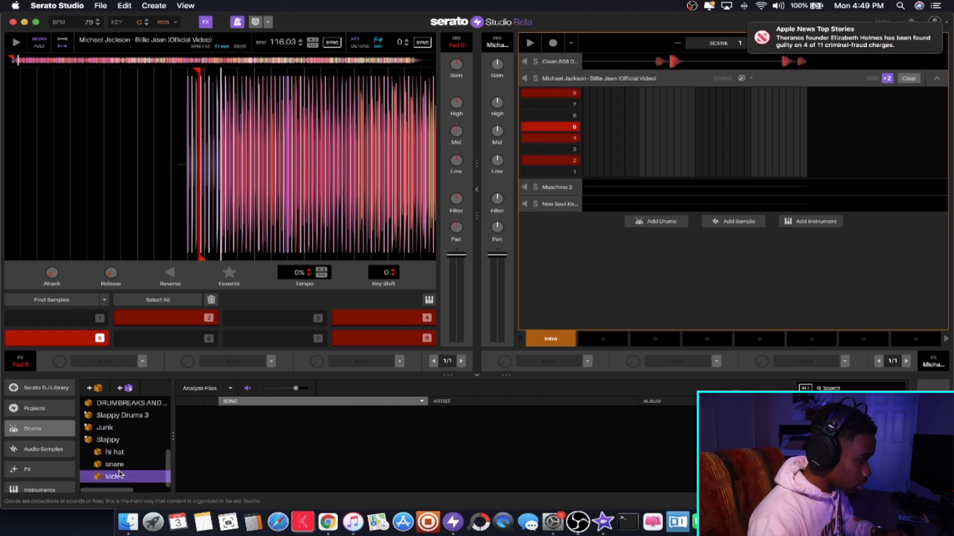
{"action": "left_click", "coordinate": [123, 522]}
{"action": "left_click", "coordinate": [187, 89]}
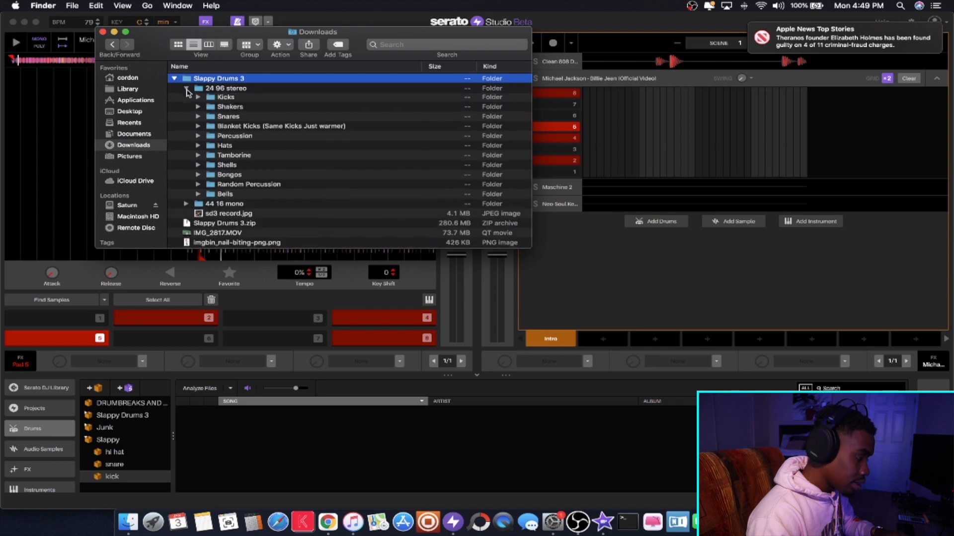
{"action": "left_click", "coordinate": [209, 99]}
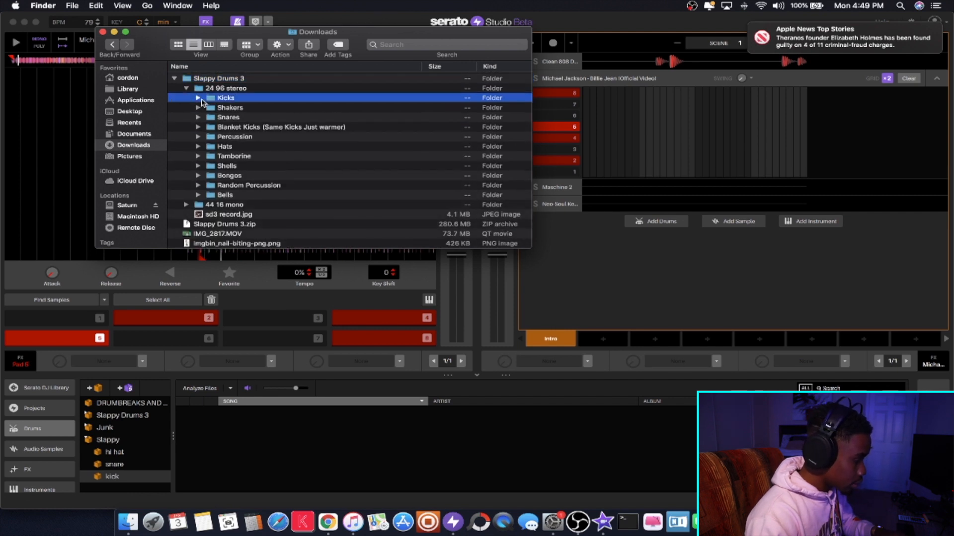
{"action": "left_click", "coordinate": [198, 99]}
{"action": "left_click", "coordinate": [198, 98]}
{"action": "left_click_drag", "start_coordinate": [223, 98], "coordinate": [99, 478]}
{"action": "left_click", "coordinate": [100, 478]}
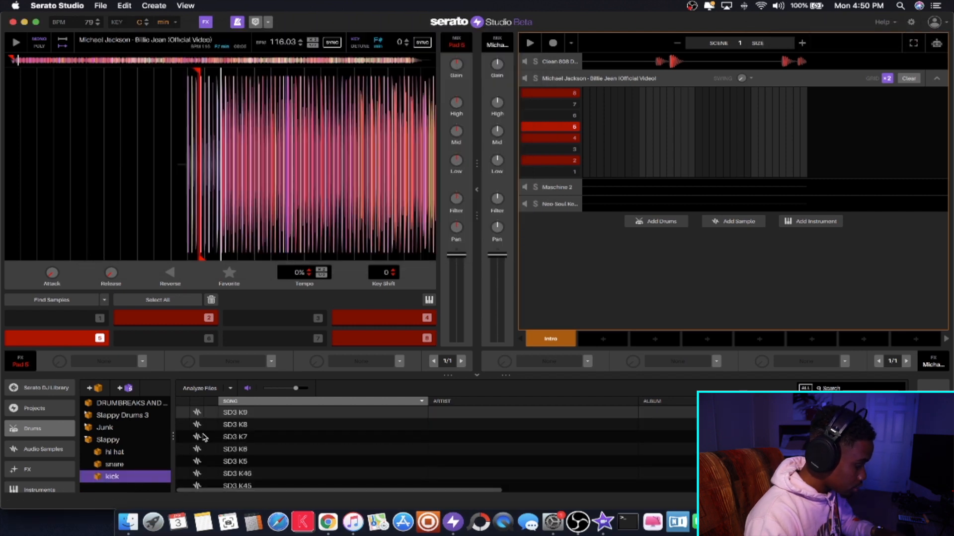
- Import the Snares folder from Finder into the snare crate and preview the SD3 S13 sample
{"action": "left_click", "coordinate": [127, 521]}
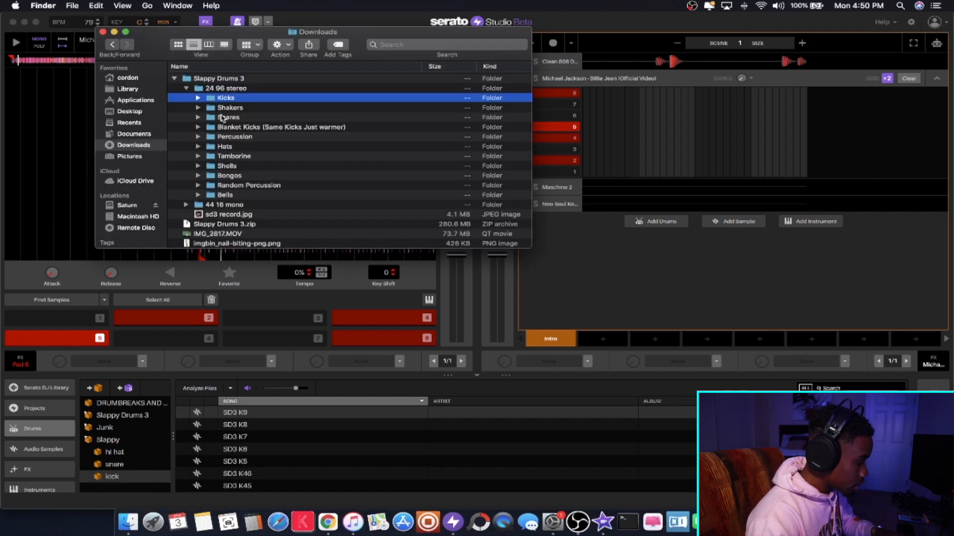
{"action": "left_click_drag", "start_coordinate": [217, 122], "coordinate": [122, 466]}
{"action": "left_click", "coordinate": [122, 464]}
{"action": "left_click", "coordinate": [256, 448]}
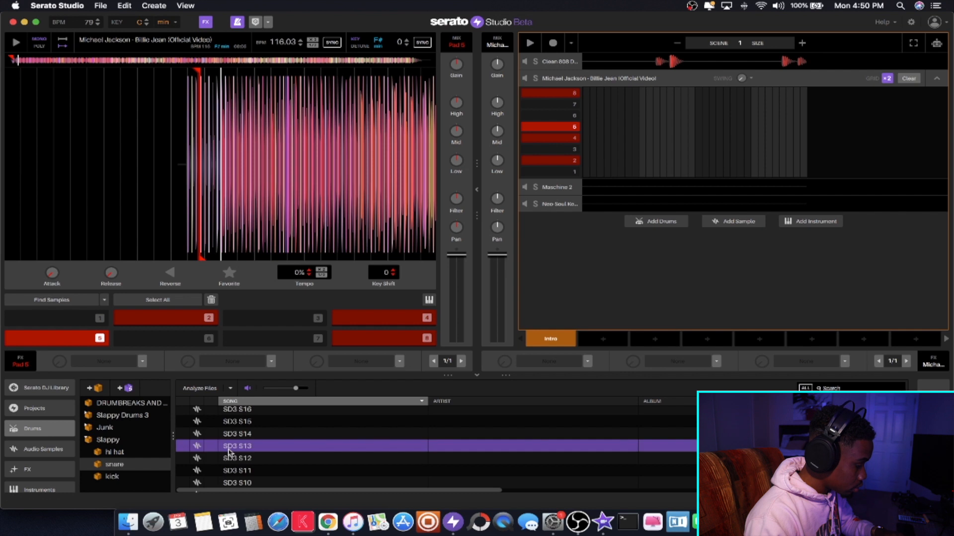
- Import the Hats folder from Finder into the hi hat crate and audition several of its samples
{"action": "left_click", "coordinate": [102, 452]}
{"action": "left_click", "coordinate": [127, 522]}
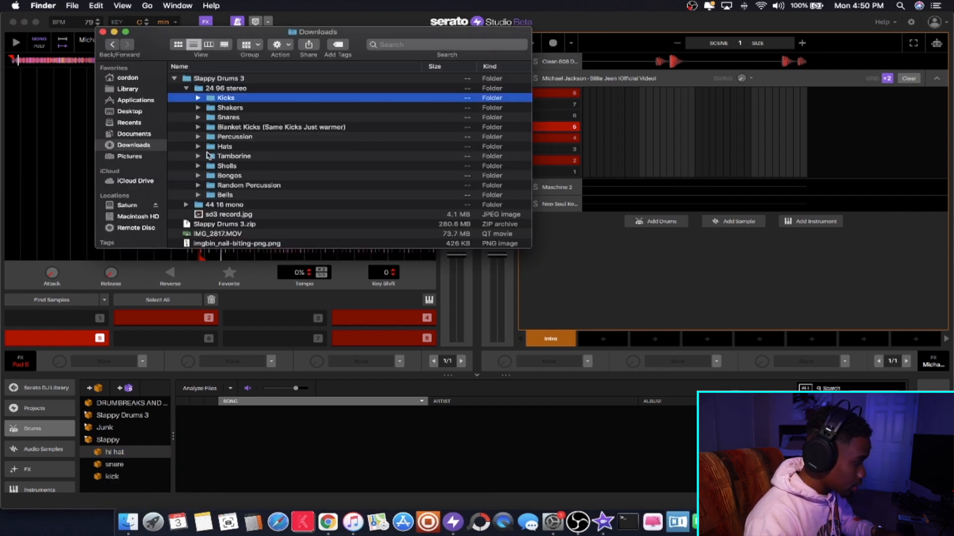
{"action": "left_click", "coordinate": [209, 147]}
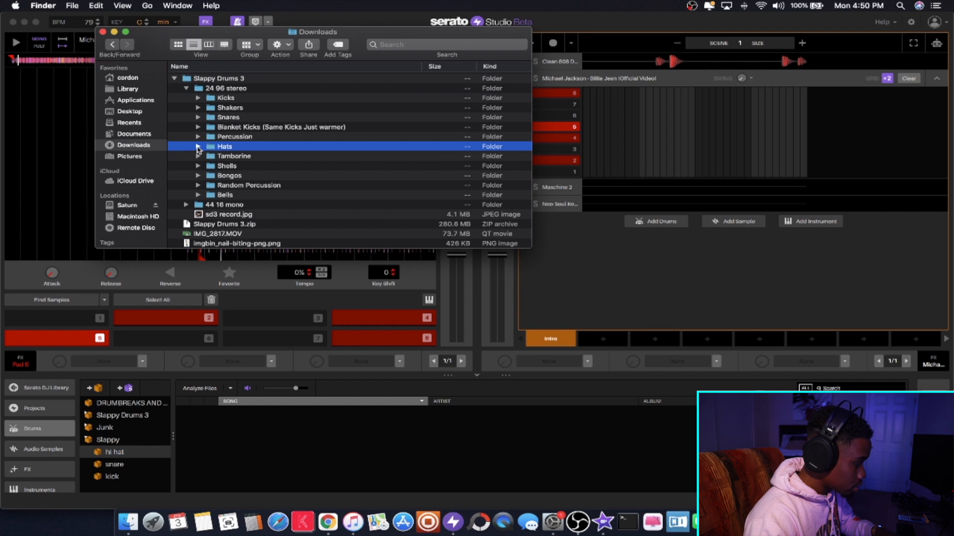
{"action": "left_click_drag", "start_coordinate": [215, 148], "coordinate": [130, 450]}
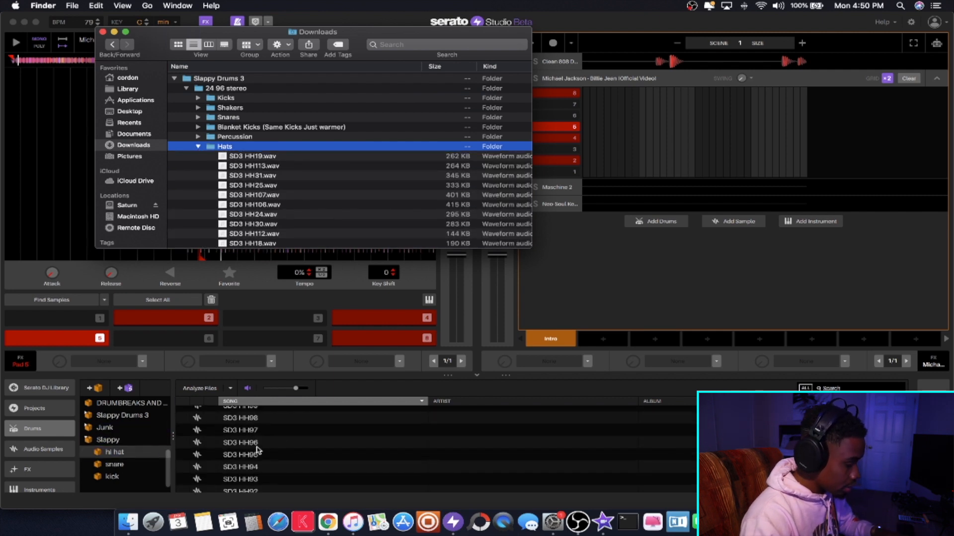
{"action": "left_click", "coordinate": [260, 450]}
{"action": "left_click", "coordinate": [259, 450]}
{"action": "key", "text": "Down"}
{"action": "key", "text": "Down"}
{"action": "key", "text": "Down"}
{"action": "scroll", "coordinate": [259, 450], "scroll_direction": "down", "scroll_amount": 20}
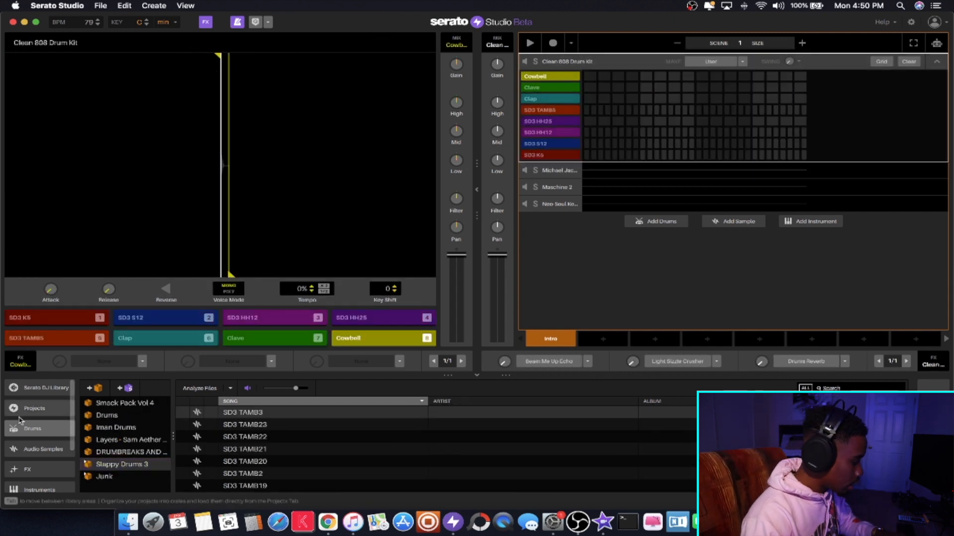
- Expand the 9th Wonder Drum Kit crate and open its Kicks subcrate
{"action": "scroll", "coordinate": [141, 438], "scroll_direction": "up", "scroll_amount": 5}
{"action": "left_click", "coordinate": [94, 441]}
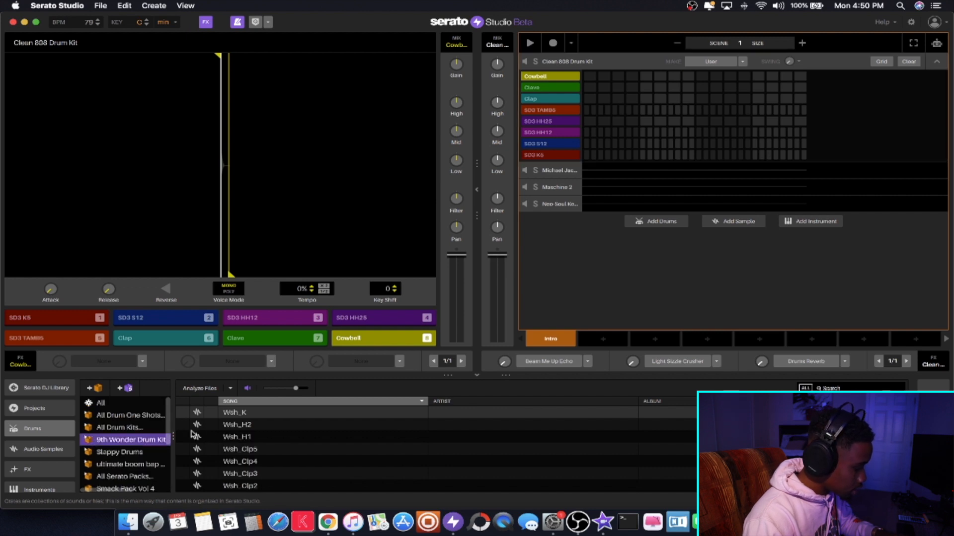
{"action": "left_click", "coordinate": [88, 441]}
{"action": "scroll", "coordinate": [124, 447], "scroll_direction": "down", "scroll_amount": 3}
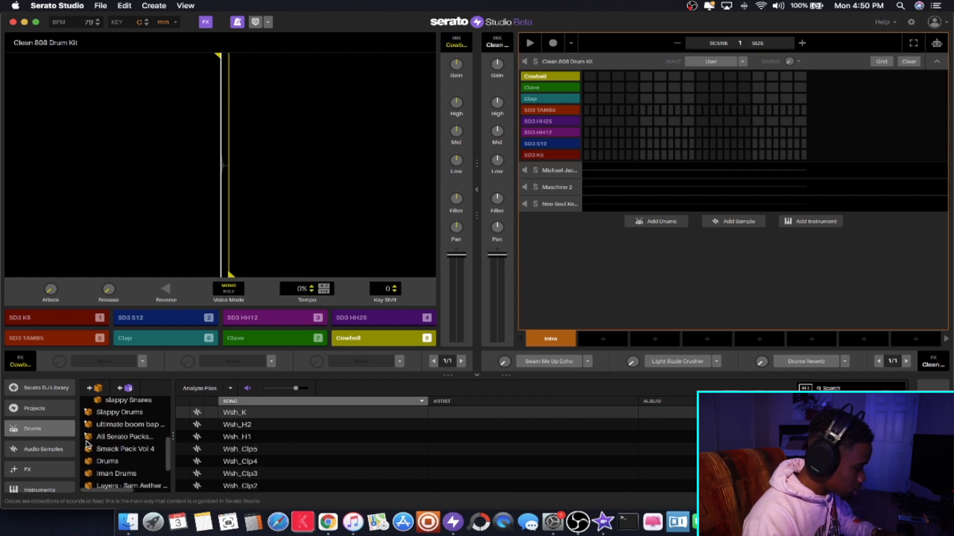
{"action": "left_click", "coordinate": [111, 415]}
- Audition the kick samples one after another from Wsh_K down to Mnd_K1
{"action": "left_click", "coordinate": [283, 414]}
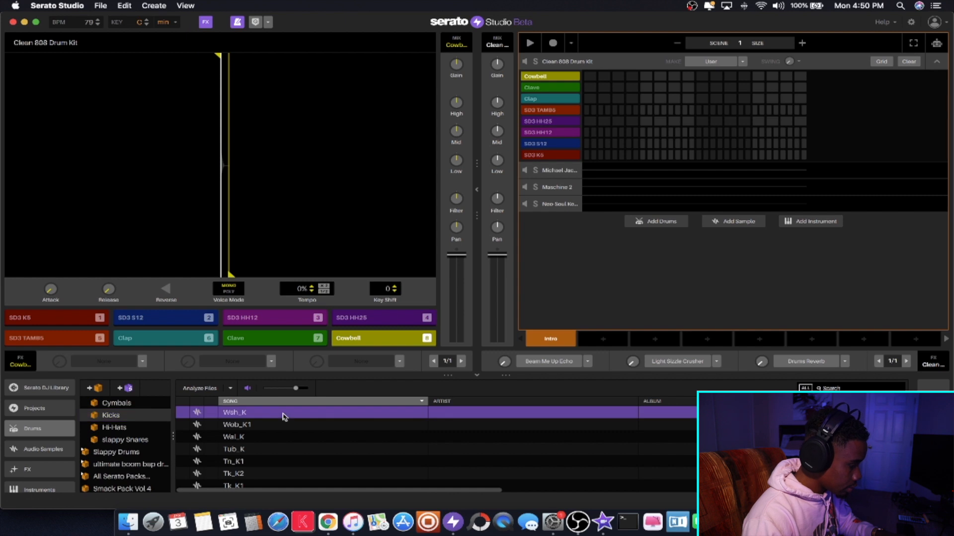
{"action": "key", "text": "Down"}
{"action": "key", "text": "Down"}
{"action": "key", "text": "Down"}
{"action": "key", "text": "Down"}
{"action": "key", "text": "Down"}
{"action": "key", "text": "Down"}
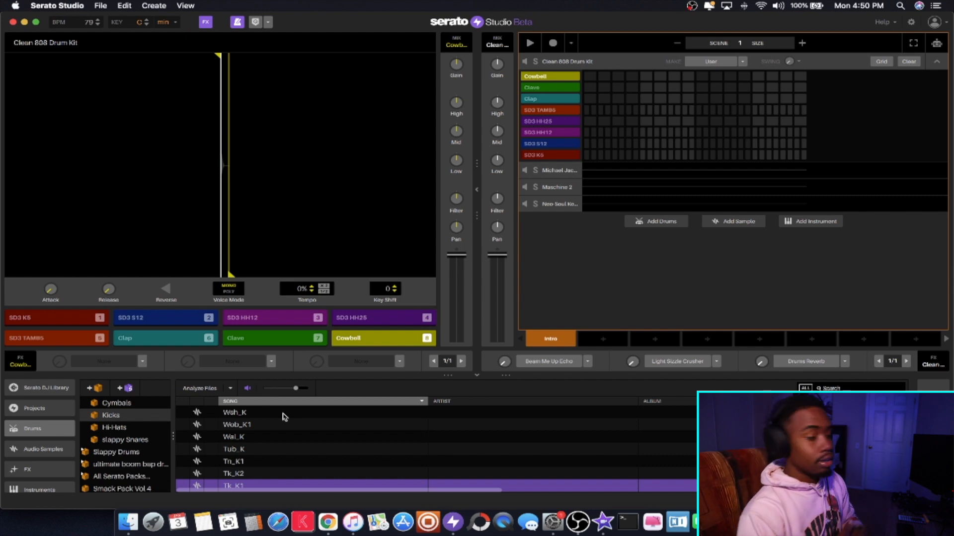
{"action": "key", "text": "Down"}
{"action": "key", "text": "Down"}
{"action": "key", "text": "Down"}
{"action": "key", "text": "Down"}
{"action": "key", "text": "Down"}
{"action": "key", "text": "Down"}
{"action": "key", "text": "Down"}
{"action": "key", "text": "Down"}
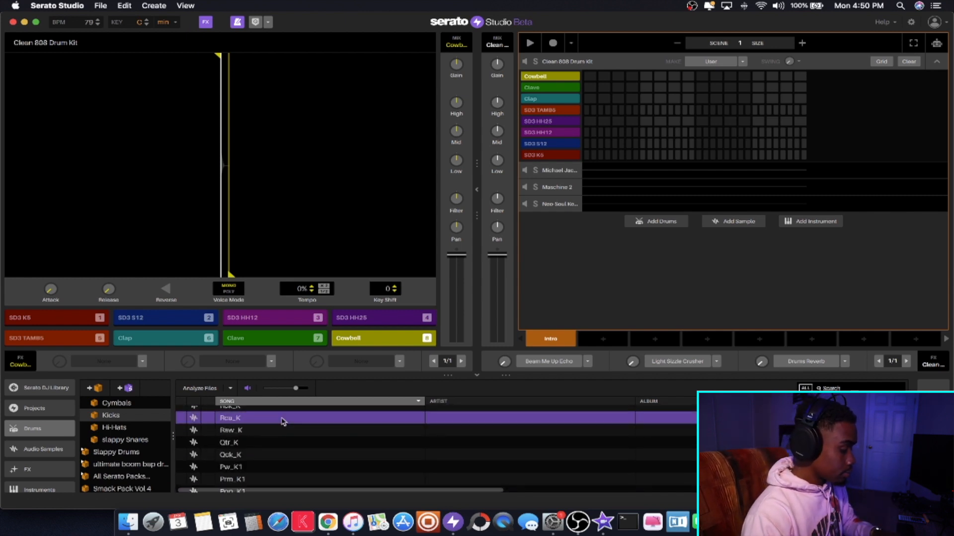
{"action": "key", "text": "Down"}
{"action": "key", "text": "Down"}
{"action": "key", "text": "Down"}
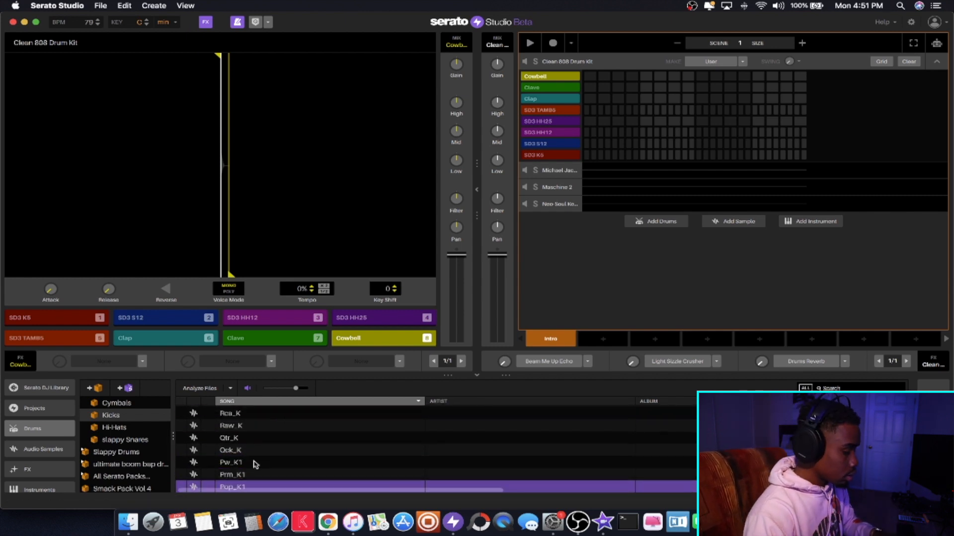
{"action": "key", "text": "Down"}
{"action": "key", "text": "Down"}
{"action": "key", "text": "Down"}
{"action": "key", "text": "Down"}
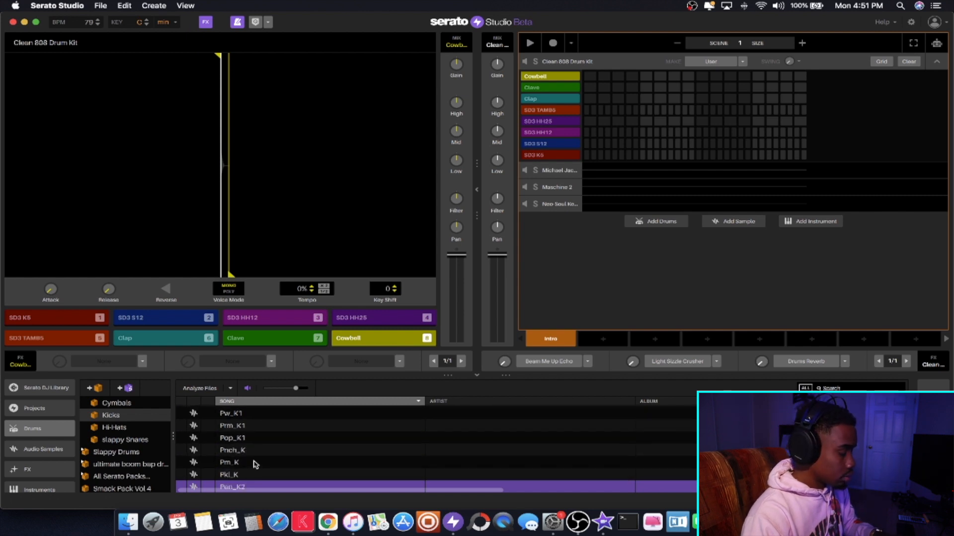
{"action": "key", "text": "Down"}
{"action": "key", "text": "Down"}
{"action": "key", "text": "Down"}
{"action": "key", "text": "Down"}
{"action": "key", "text": "Down"}
{"action": "key", "text": "Down"}
{"action": "key", "text": "Down"}
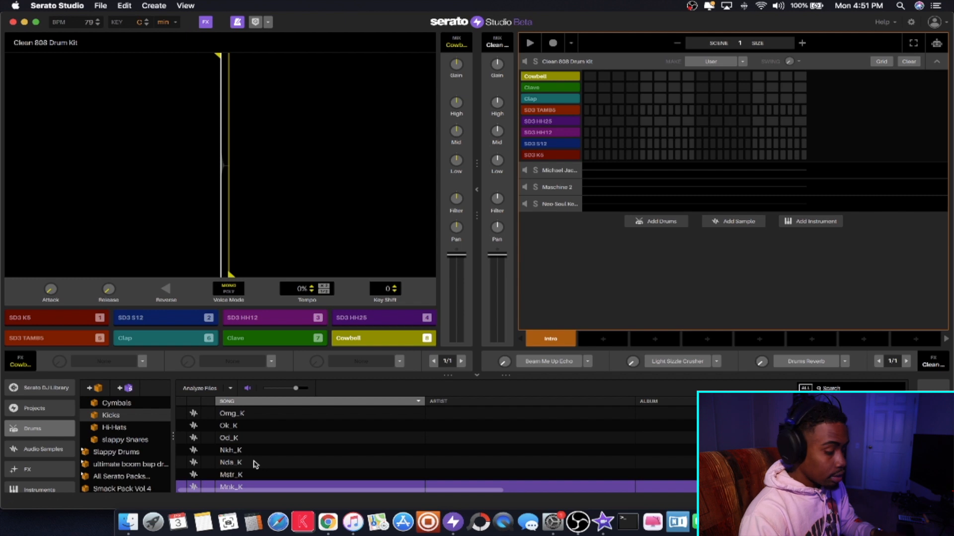
{"action": "key", "text": "Down"}
{"action": "key", "text": "Down"}
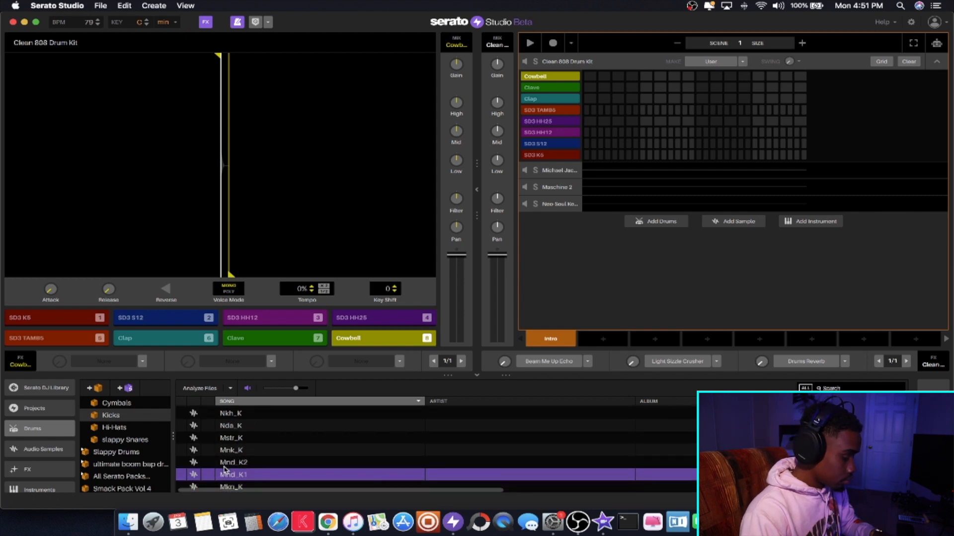
- Load the Mnd_K1 kick onto pad 1 of the Clean 808 Drum Kit and play it together with pad 2
{"action": "left_click_drag", "start_coordinate": [251, 474], "coordinate": [70, 322]}
{"action": "key", "text": "1"}
{"action": "key", "text": "2"}
{"action": "key", "text": "1"}
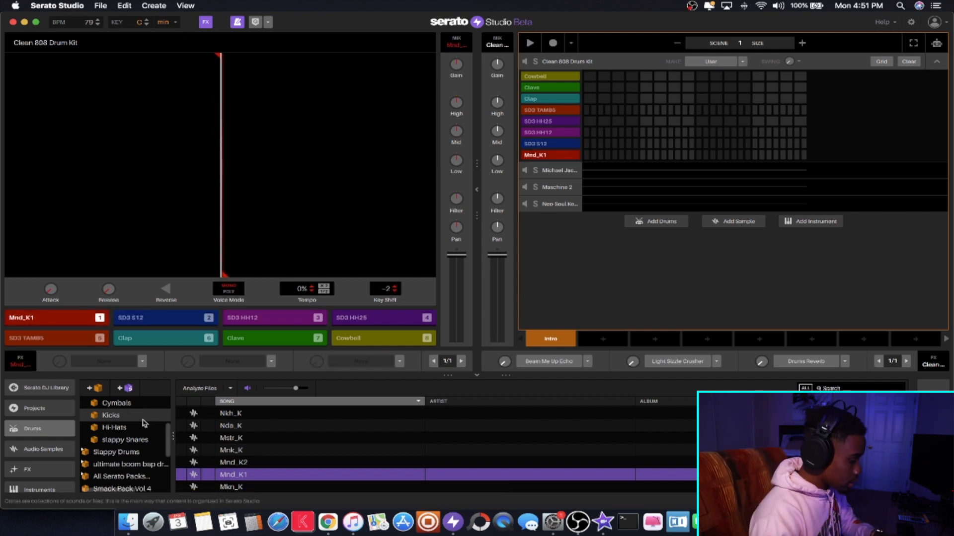
- Open the 9th Wonder Drum Kit's Snares subcrate and audition its snare samples down to Mxr_Snr2
{"action": "scroll", "coordinate": [124, 418], "scroll_direction": "up", "scroll_amount": 2}
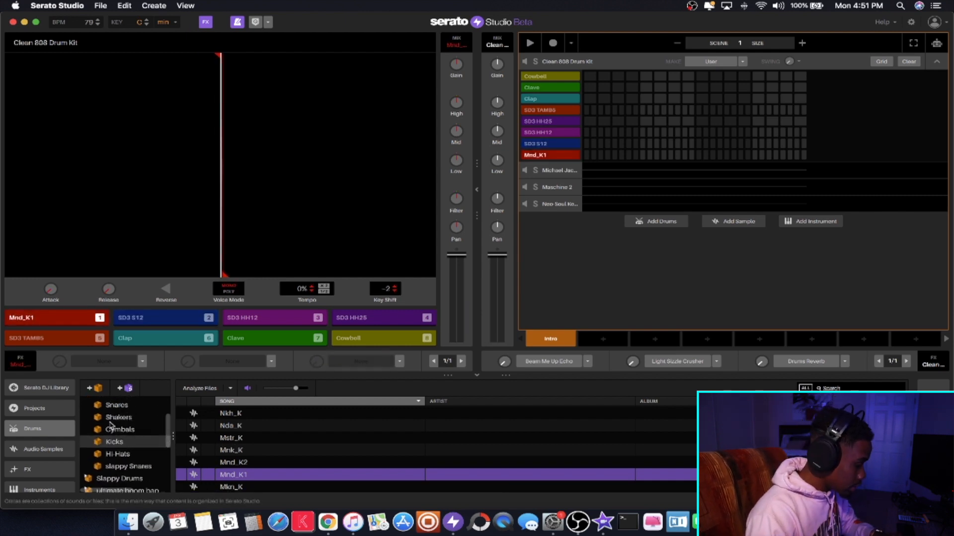
{"action": "left_click", "coordinate": [112, 407]}
{"action": "left_click", "coordinate": [252, 442]}
{"action": "key", "text": "Down"}
{"action": "key", "text": "Down"}
{"action": "key", "text": "Down"}
{"action": "key", "text": "Down"}
{"action": "scroll", "coordinate": [252, 443], "scroll_direction": "down", "scroll_amount": 3}
{"action": "key", "text": "Down"}
{"action": "key", "text": "Down"}
{"action": "key", "text": "Down"}
{"action": "key", "text": "Down"}
{"action": "key", "text": "Down"}
{"action": "key", "text": "Down"}
{"action": "key", "text": "Down"}
{"action": "key", "text": "Down"}
{"action": "key", "text": "Down"}
{"action": "key", "text": "Down"}
{"action": "key", "text": "Down"}
{"action": "key", "text": "Down"}
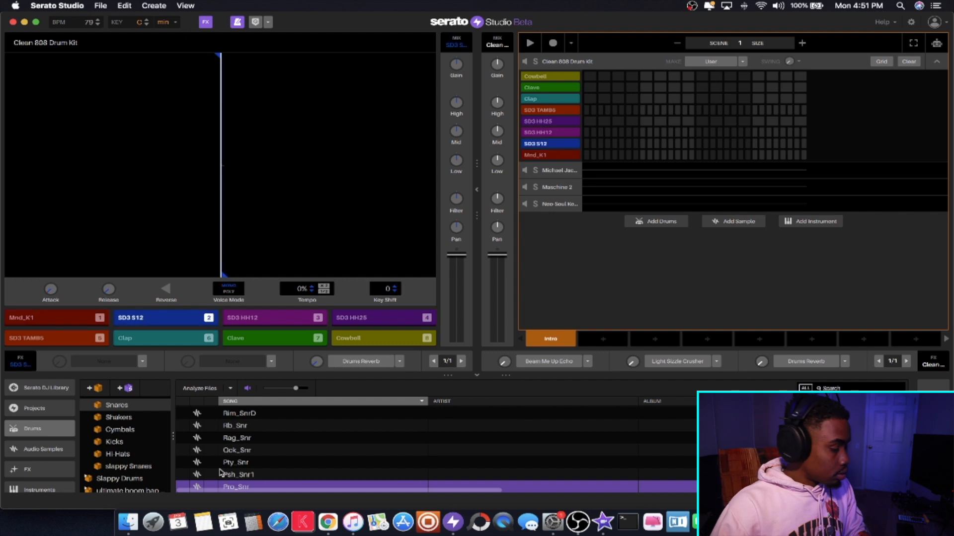
{"action": "key", "text": "Down"}
{"action": "key", "text": "Down"}
{"action": "key", "text": "Down"}
{"action": "key", "text": "Down"}
{"action": "key", "text": "Down"}
{"action": "key", "text": "Down"}
{"action": "key", "text": "Down"}
{"action": "key", "text": "Down"}
{"action": "key", "text": "Down"}
{"action": "key", "text": "Down"}
{"action": "key", "text": "Down"}
{"action": "key", "text": "Down"}
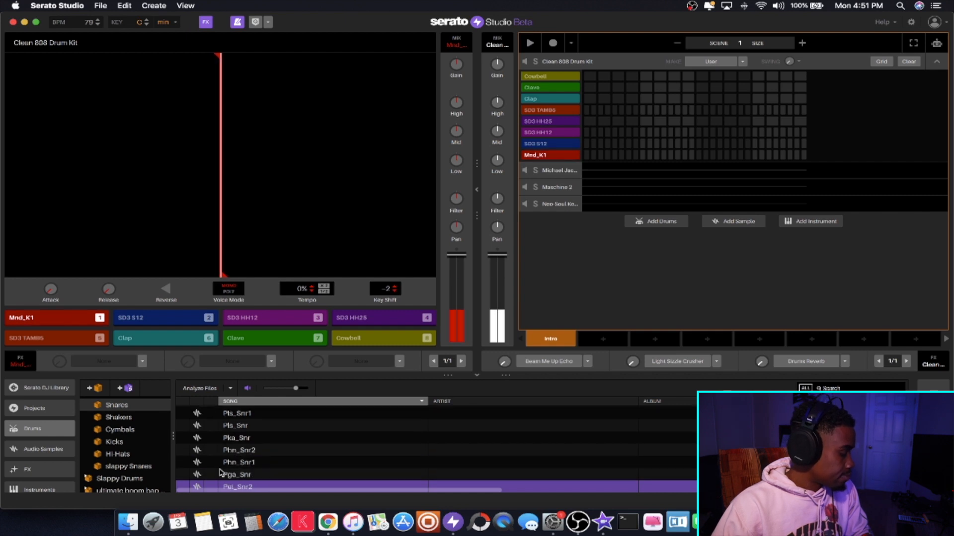
{"action": "key", "text": "Down"}
{"action": "key", "text": "Down"}
{"action": "key", "text": "Down"}
{"action": "key", "text": "Down"}
{"action": "key", "text": "Down"}
{"action": "key", "text": "Down"}
{"action": "key", "text": "Down"}
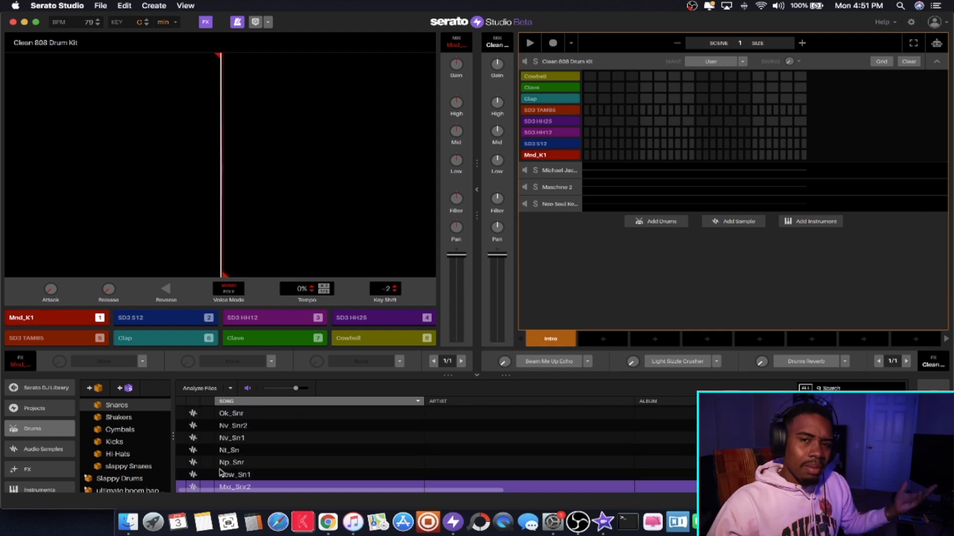
- Collapse the 9th Wonder Drum Kit crate and open the Iman Drums crate
{"action": "scroll", "coordinate": [101, 436], "scroll_direction": "up", "scroll_amount": 4}
{"action": "left_click", "coordinate": [87, 440]}
{"action": "scroll", "coordinate": [92, 459], "scroll_direction": "down", "scroll_amount": 5}
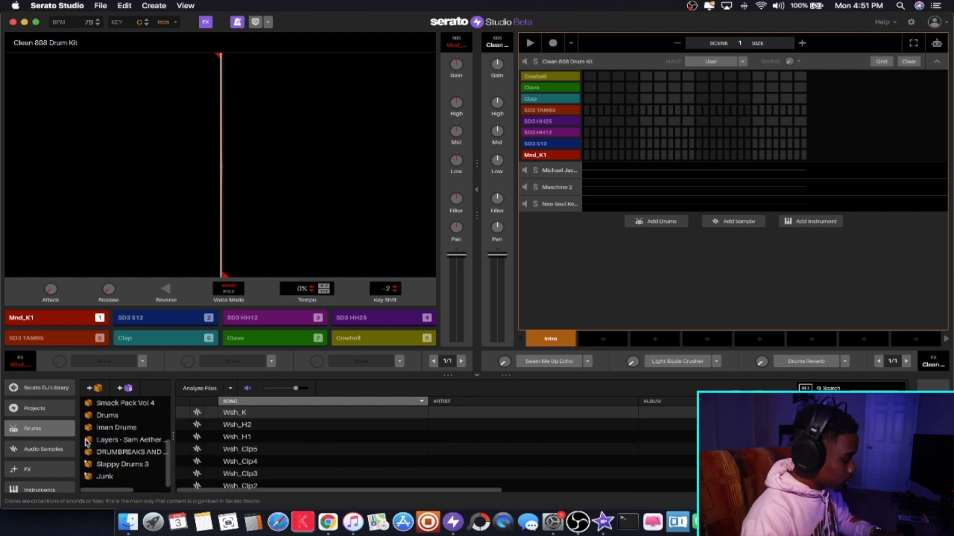
{"action": "left_click", "coordinate": [82, 428]}
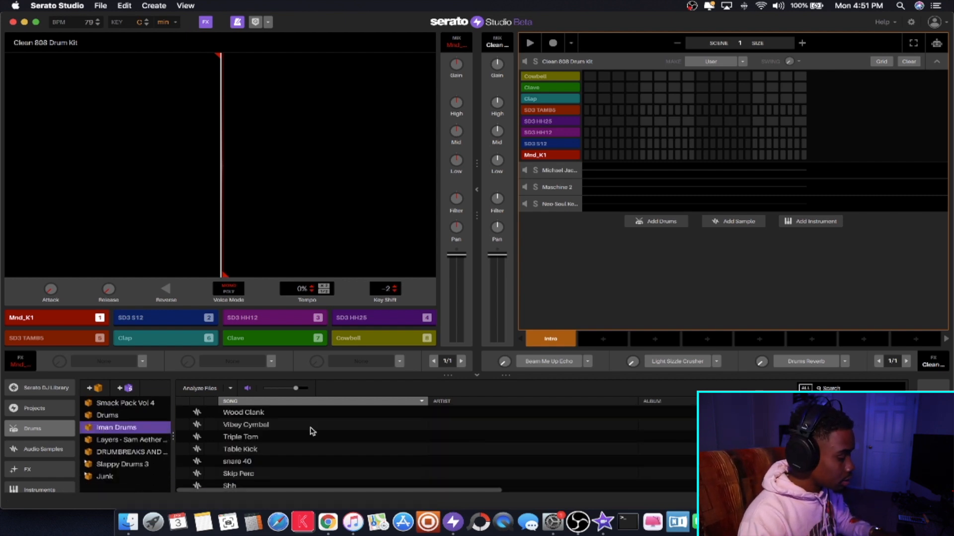
- Browse the Iman Drums samples for a snare and audition Iman Snare 1
{"action": "scroll", "coordinate": [310, 430], "scroll_direction": "down", "scroll_amount": 5}
{"action": "scroll", "coordinate": [312, 431], "scroll_direction": "down", "scroll_amount": 5}
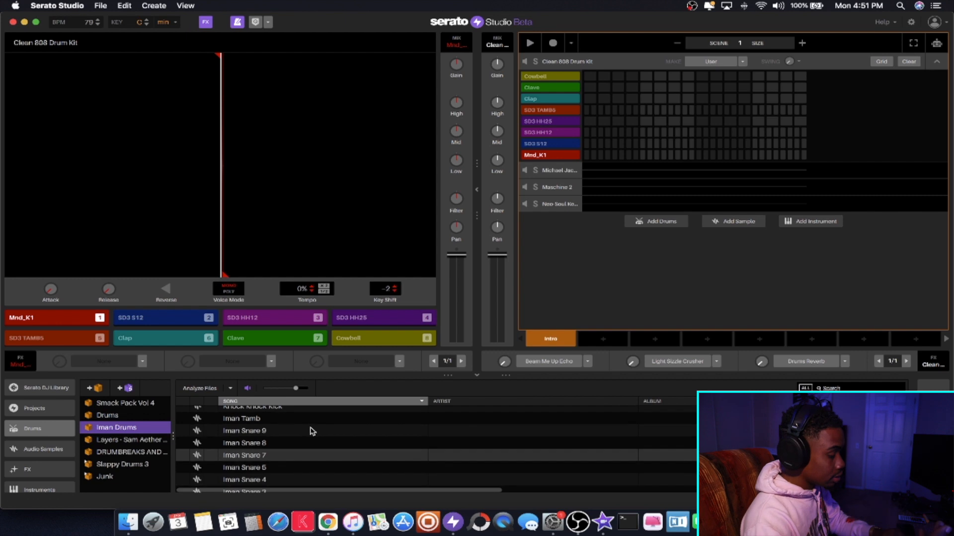
{"action": "scroll", "coordinate": [262, 443], "scroll_direction": "down", "scroll_amount": 3}
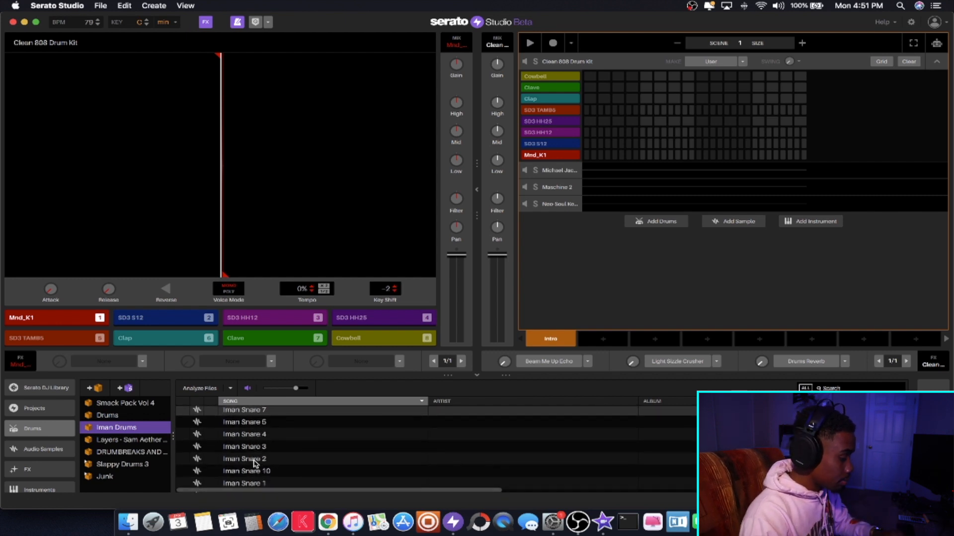
{"action": "left_click", "coordinate": [252, 484]}
{"action": "scroll", "coordinate": [243, 467], "scroll_direction": "down", "scroll_amount": 5}
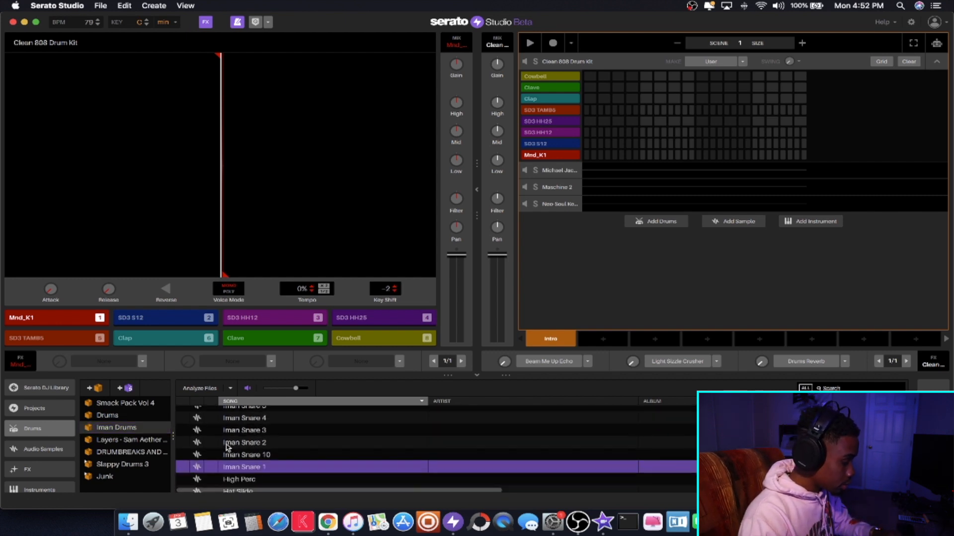
{"action": "scroll", "coordinate": [226, 447], "scroll_direction": "up", "scroll_amount": 8}
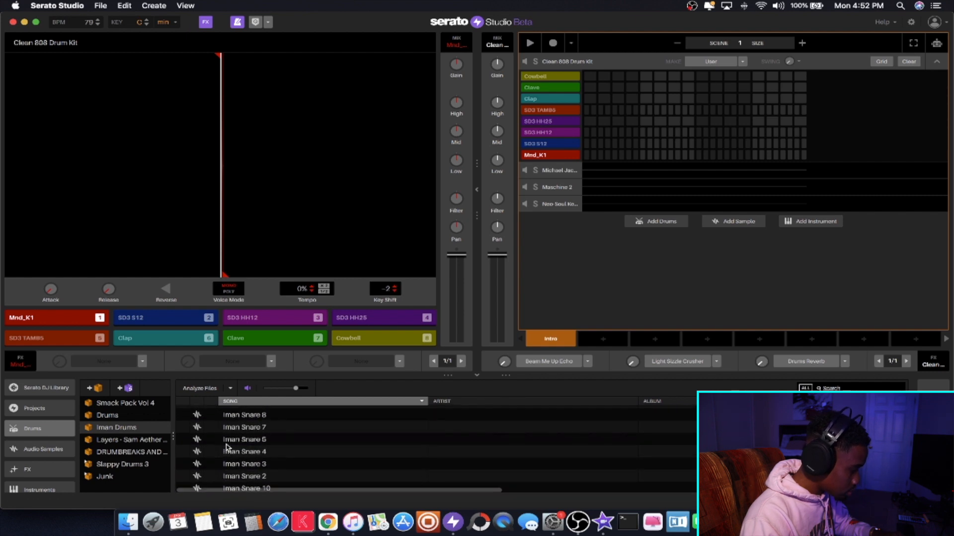
{"action": "scroll", "coordinate": [226, 447], "scroll_direction": "up", "scroll_amount": 10}
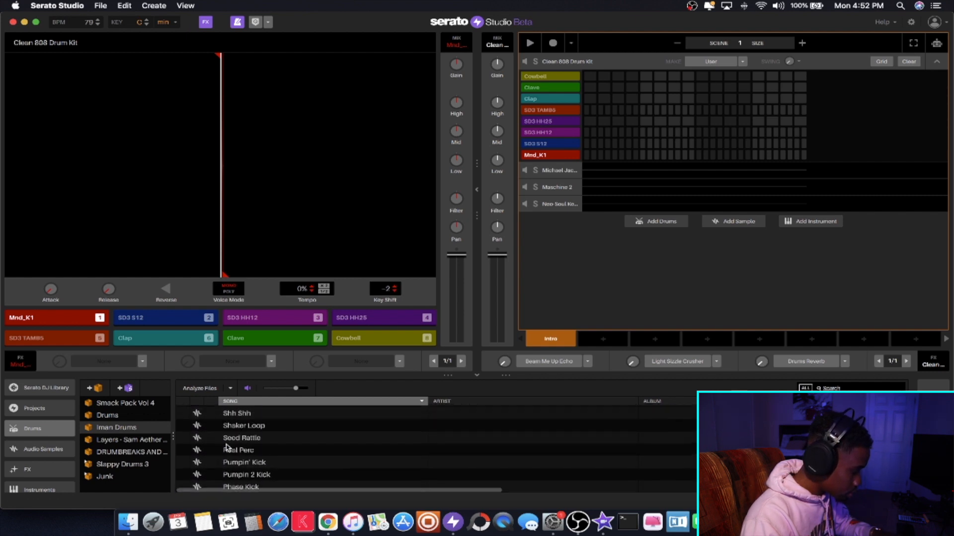
- Load the snare 40 sample onto pad 2 of the Clean 808 Drum Kit and play it together with pad 1
{"action": "left_click", "coordinate": [227, 447]}
{"action": "left_click_drag", "start_coordinate": [231, 449], "coordinate": [160, 322]}
{"action": "key", "text": "2"}
{"action": "key", "text": "1"}
{"action": "key", "text": "2"}
{"action": "key", "text": "1"}
{"action": "key", "text": "2"}
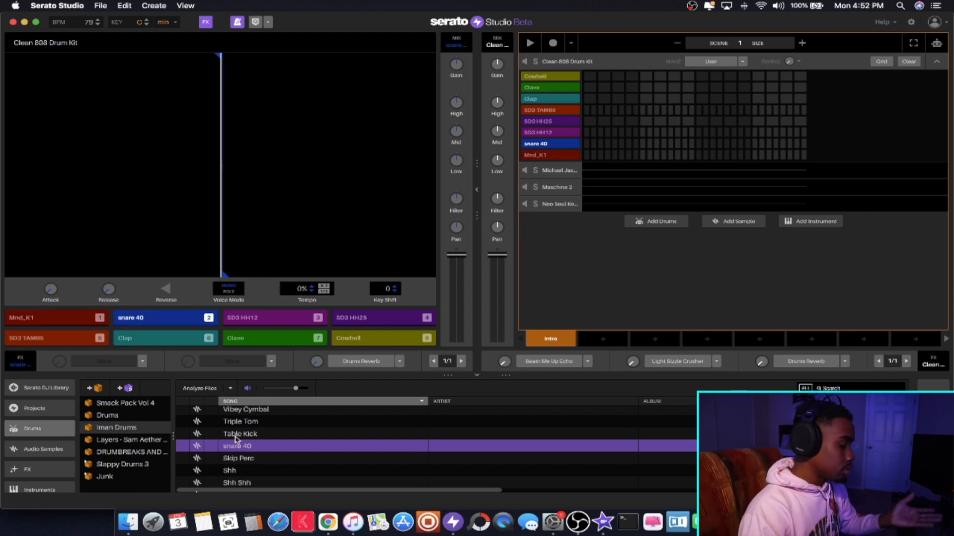
- Expand the ultimate boom bap crate and open its Percs subcrate
{"action": "scroll", "coordinate": [249, 447], "scroll_direction": "down", "scroll_amount": 4}
{"action": "scroll", "coordinate": [237, 441], "scroll_direction": "up", "scroll_amount": 4}
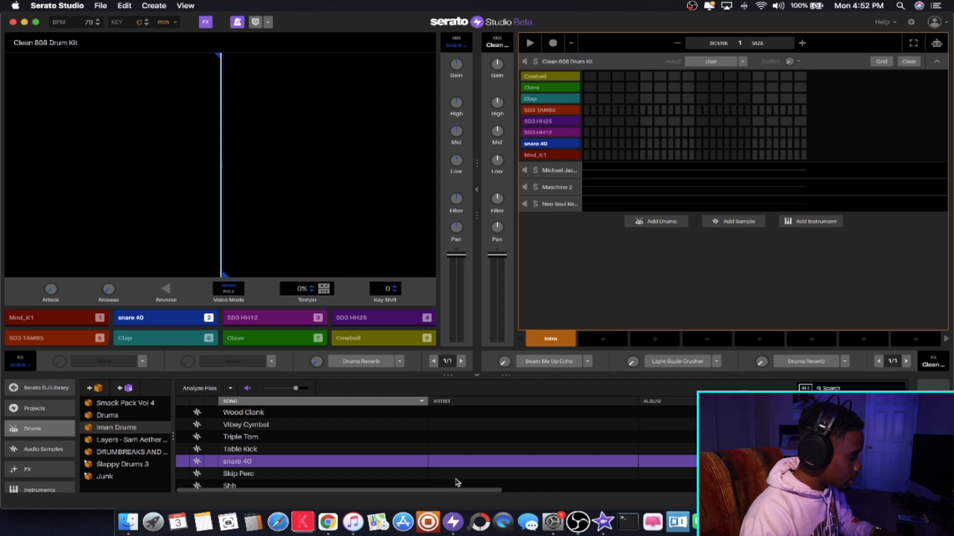
{"action": "scroll", "coordinate": [126, 447], "scroll_direction": "up", "scroll_amount": 3}
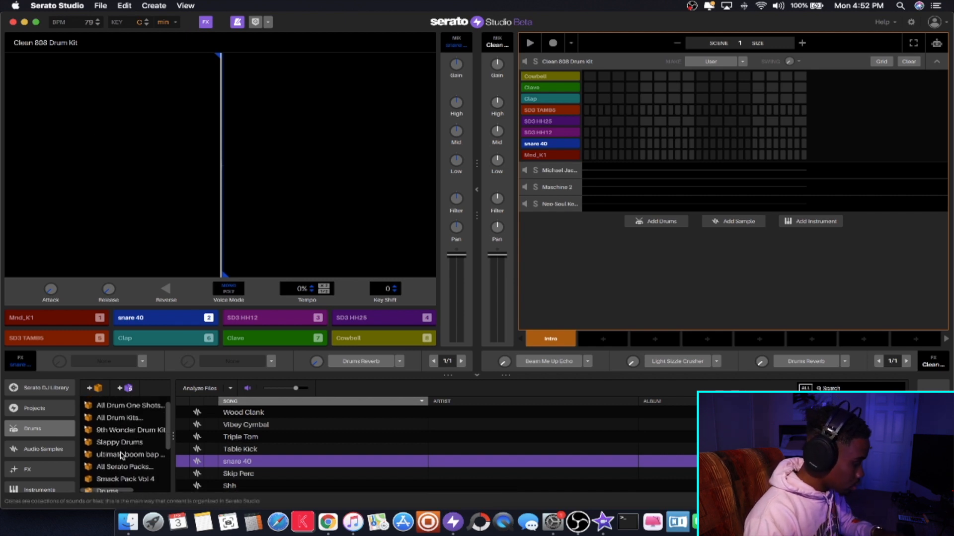
{"action": "left_click", "coordinate": [122, 456]}
{"action": "left_click", "coordinate": [89, 456]}
{"action": "scroll", "coordinate": [87, 456], "scroll_direction": "down", "scroll_amount": 3}
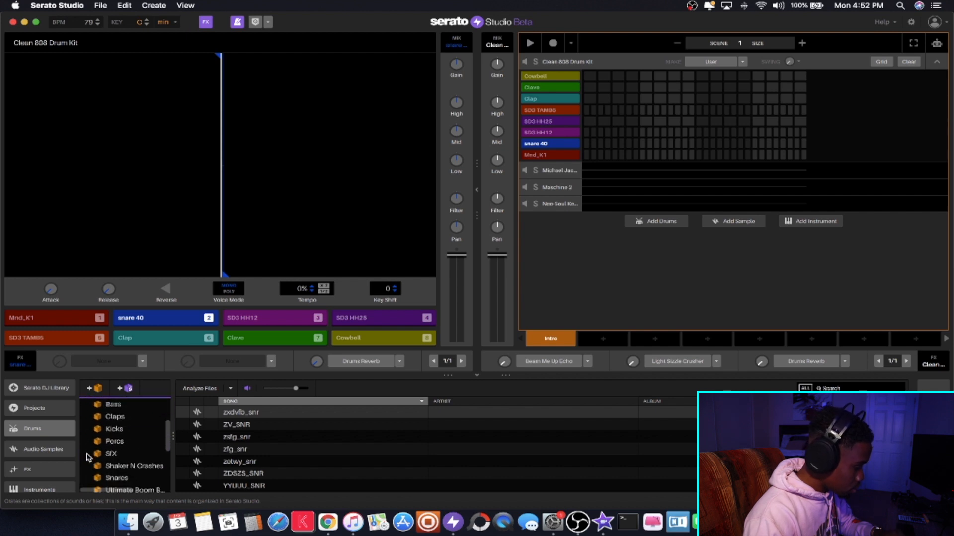
{"action": "scroll", "coordinate": [106, 452], "scroll_direction": "down", "scroll_amount": 3}
{"action": "scroll", "coordinate": [102, 433], "scroll_direction": "up", "scroll_amount": 2}
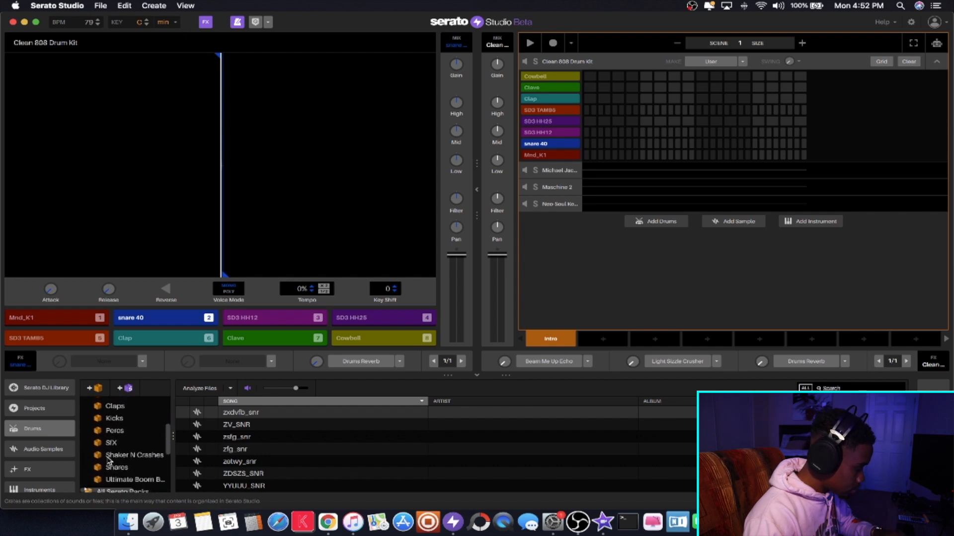
{"action": "left_click", "coordinate": [112, 432]}
- Audition the hi-hat samples in the Percs subcrate down to HIHAT_LATE
{"action": "scroll", "coordinate": [302, 431], "scroll_direction": "down", "scroll_amount": 20}
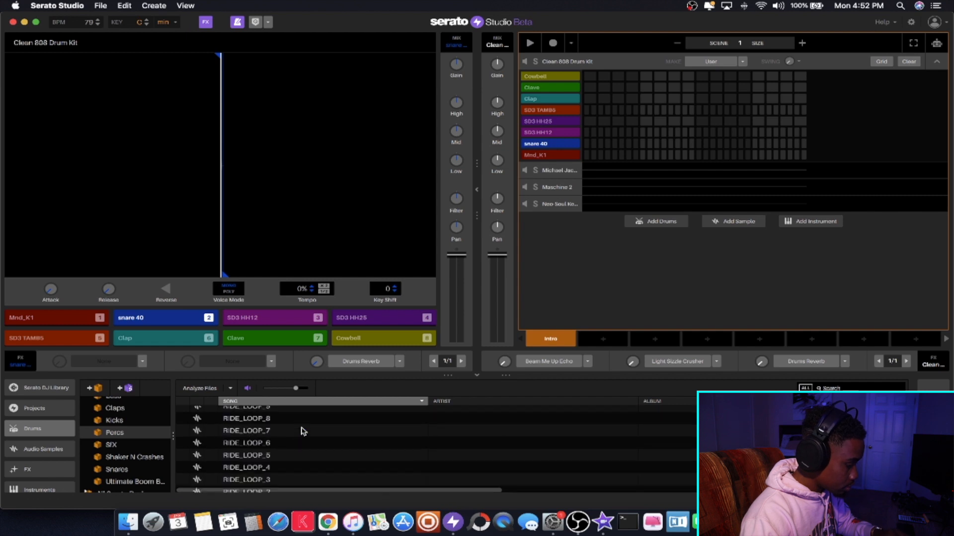
{"action": "key", "text": "Down"}
{"action": "key", "text": "Down"}
{"action": "key", "text": "Down"}
{"action": "key", "text": "Down"}
{"action": "key", "text": "Down"}
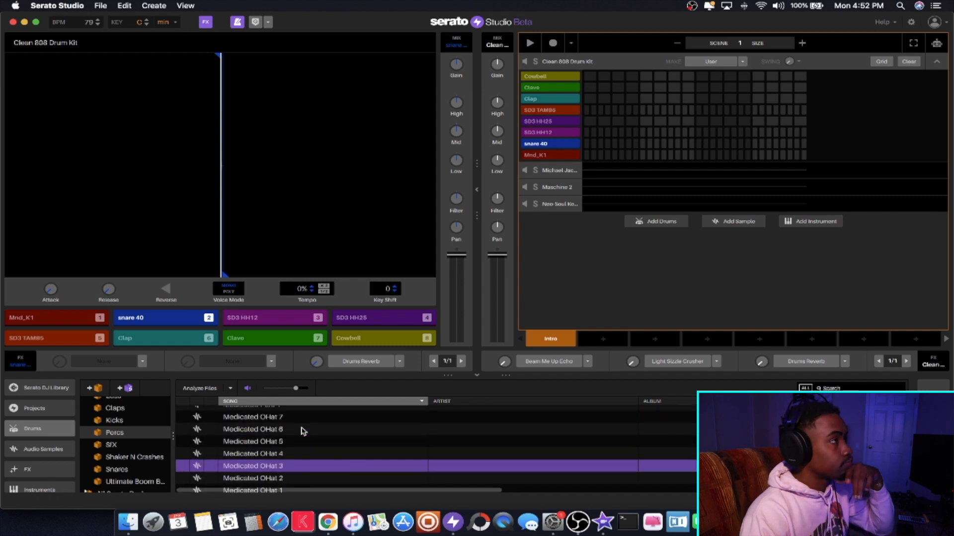
{"action": "key", "text": "Down"}
{"action": "key", "text": "Down"}
{"action": "key", "text": "Down"}
{"action": "key", "text": "Down"}
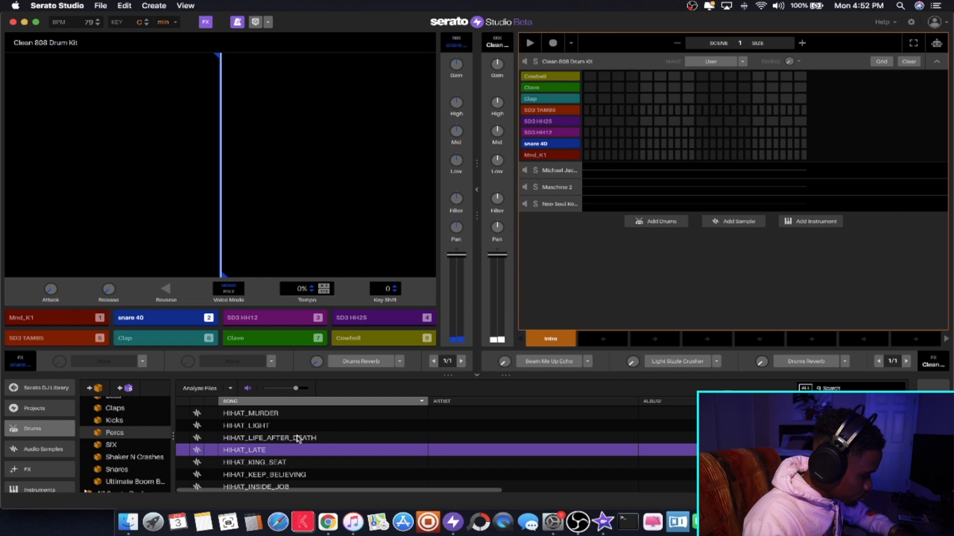
{"action": "key", "text": "1"}
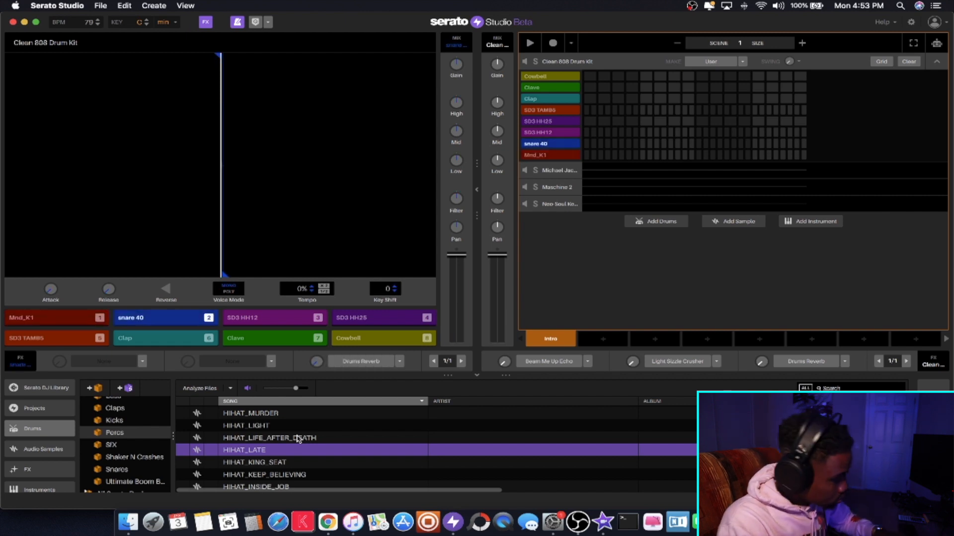
- Load the HIHAT_LATE sample onto pad 3 and play it together with pads 1 and 2
{"action": "left_click_drag", "start_coordinate": [273, 452], "coordinate": [262, 323]}
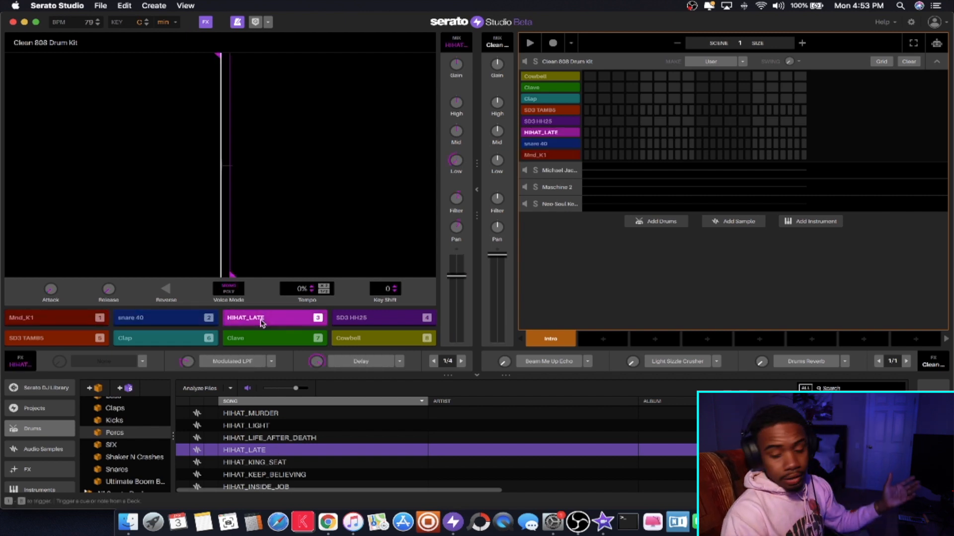
{"action": "key", "text": "3"}
{"action": "key", "text": "3"}
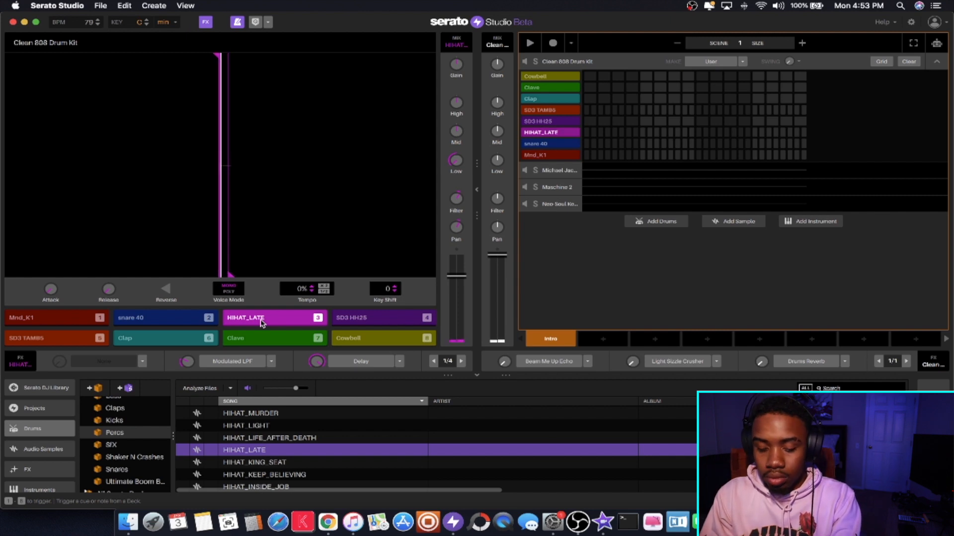
{"action": "key", "text": "2"}
{"action": "key", "text": "1"}
{"action": "key", "text": "3"}
{"action": "key", "text": "1"}
{"action": "key", "text": "3"}
{"action": "key", "text": "3"}
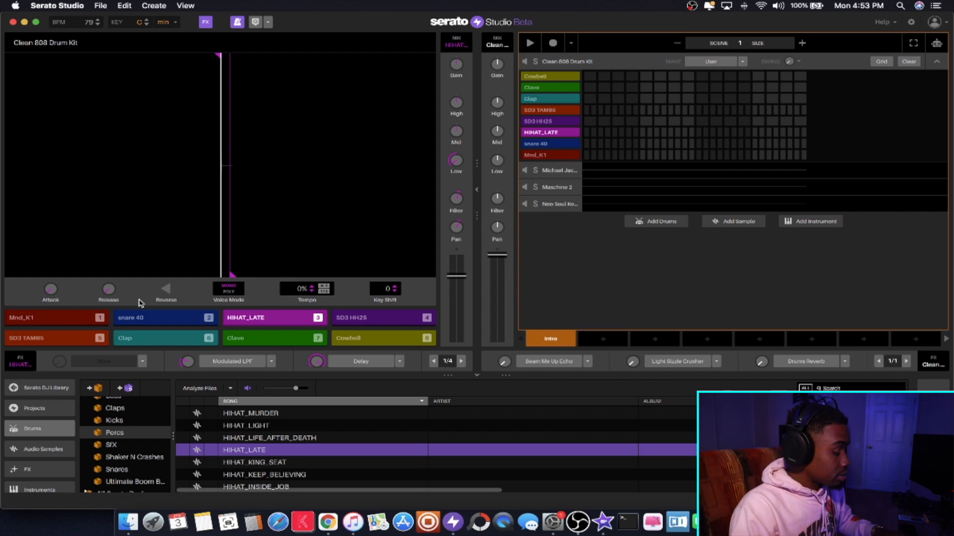
- Boost the low EQ of the Mnd_K1 kick pad and play pads 1, 2 and 3 together
{"action": "left_click", "coordinate": [132, 317]}
{"action": "left_click", "coordinate": [86, 317]}
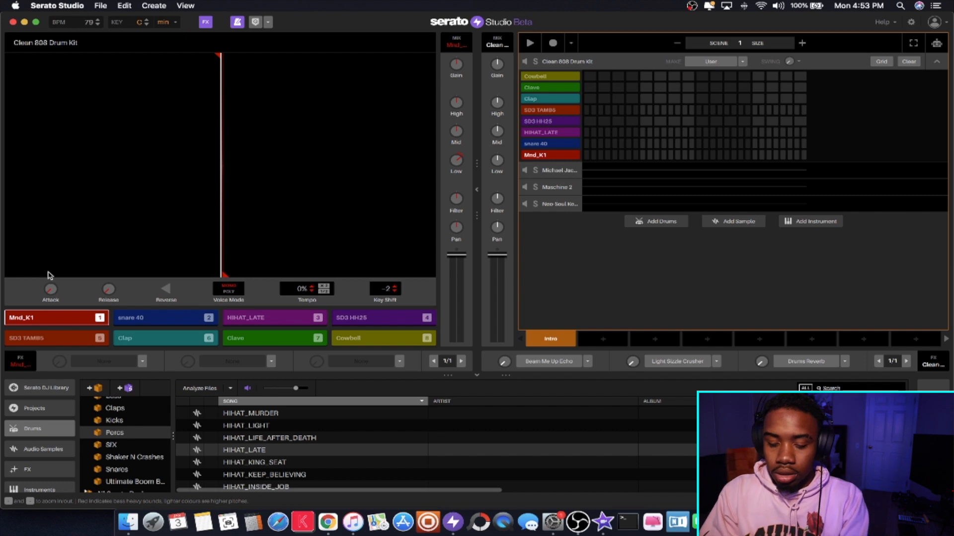
{"action": "key", "text": "1"}
{"action": "key", "text": "3"}
{"action": "key", "text": "1"}
{"action": "key", "text": "2"}
{"action": "key", "text": "3"}
{"action": "key", "text": "1"}
{"action": "key", "text": "3"}
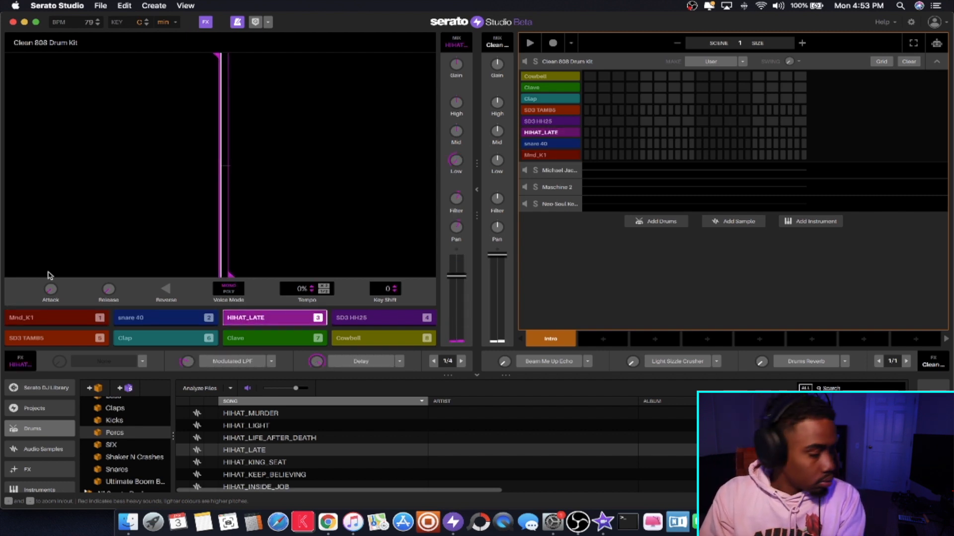
{"action": "key", "text": "2"}
{"action": "key", "text": "3"}
{"action": "key", "text": "3"}
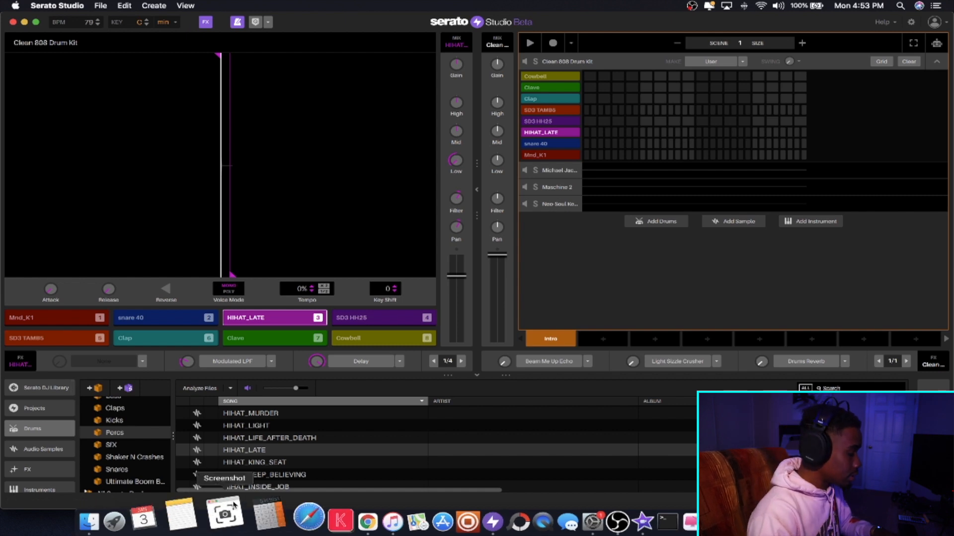
- Open the Percusions subcrate of Slappy Drums 3 and audition SD3 P103 and SD3 P102
{"action": "scroll", "coordinate": [122, 427], "scroll_direction": "down", "scroll_amount": 5}
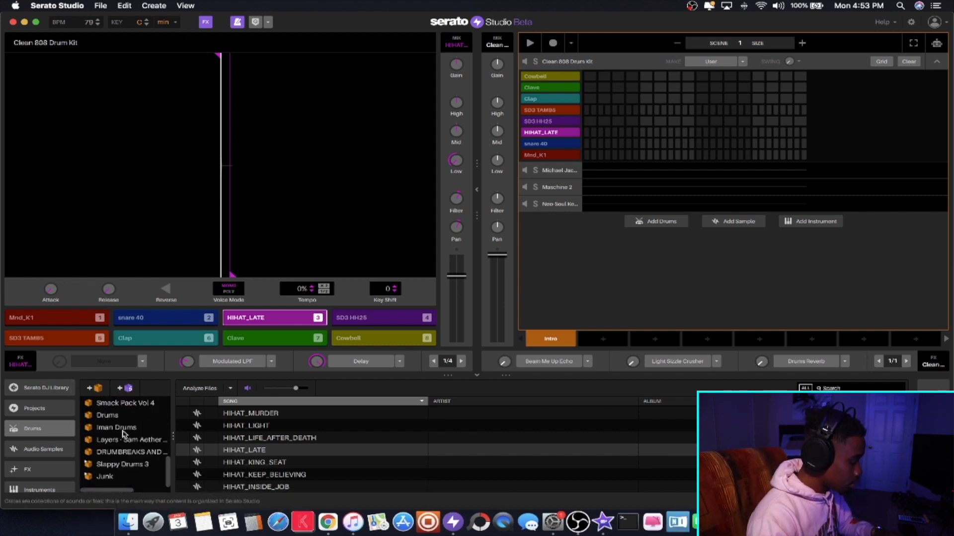
{"action": "left_click", "coordinate": [94, 462]}
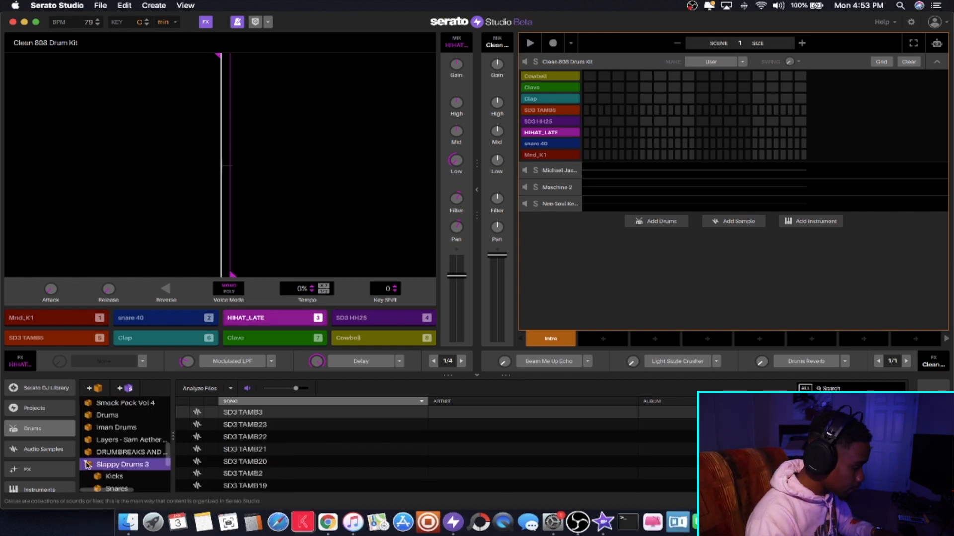
{"action": "scroll", "coordinate": [98, 466], "scroll_direction": "down", "scroll_amount": 3}
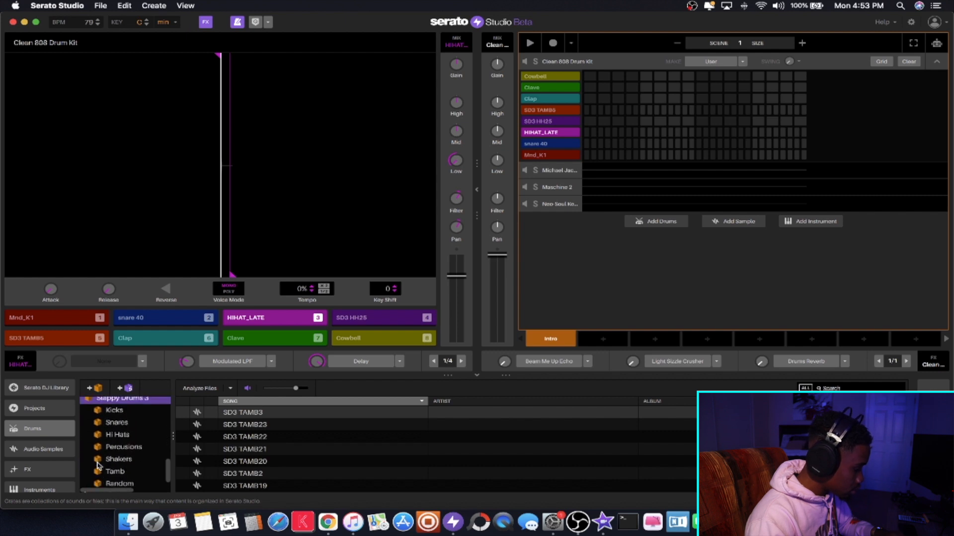
{"action": "left_click", "coordinate": [99, 450]}
{"action": "left_click", "coordinate": [273, 425]}
{"action": "left_click", "coordinate": [273, 435]}
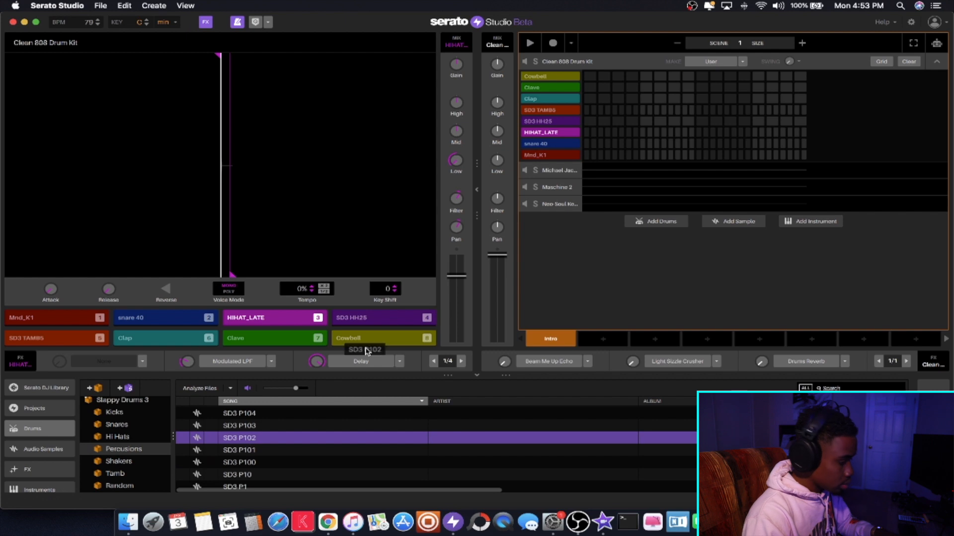
- Load the SD3 P102 percussion onto pad 4 and play it together with pads 1 and 3
{"action": "left_click_drag", "start_coordinate": [366, 351], "coordinate": [378, 321]}
{"action": "key", "text": "1"}
{"action": "key", "text": "3"}
{"action": "key", "text": "4"}
{"action": "key", "text": "1"}
{"action": "key", "text": "4"}
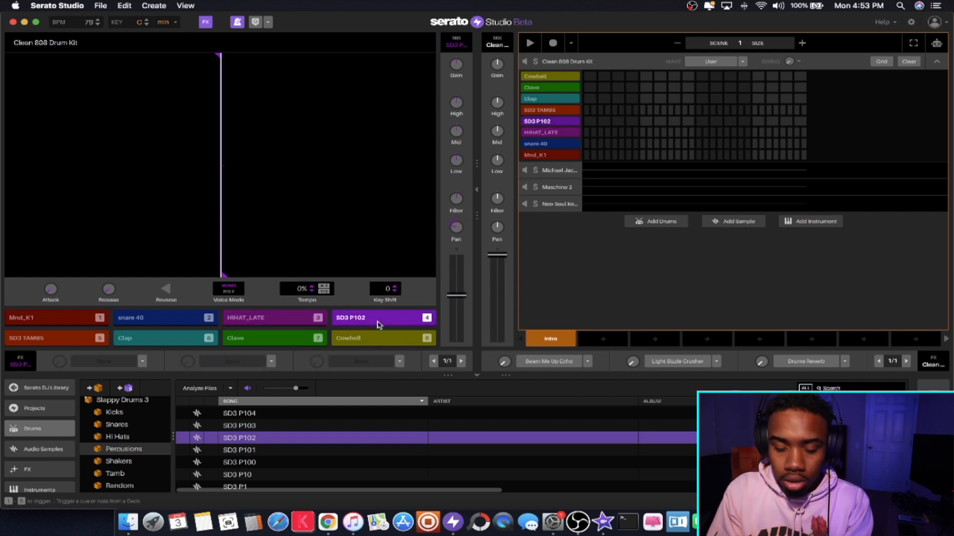
{"action": "key", "text": "3"}
{"action": "key", "text": "4"}
{"action": "key", "text": "3"}
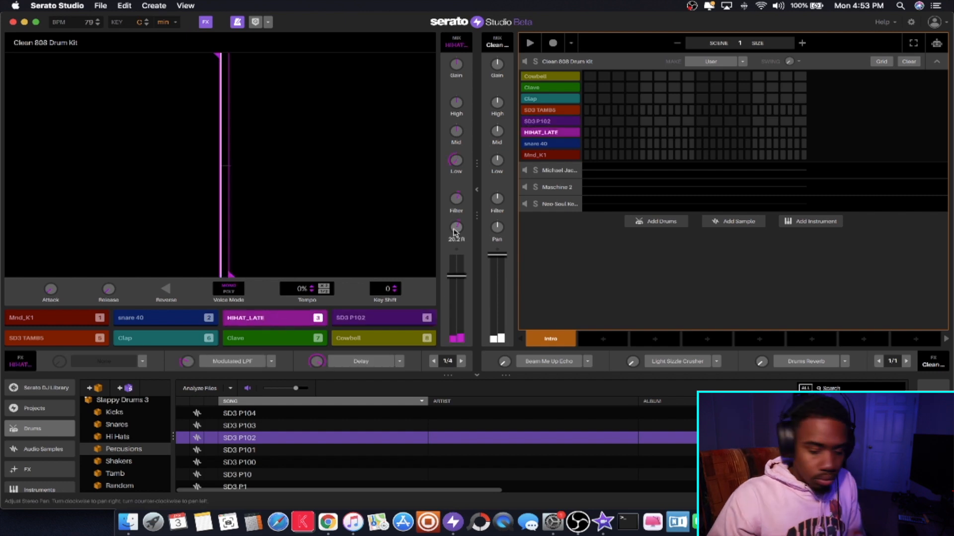
- Raise the volume fader of the SD3 P102 pad and play it together with pads 1, 2 and 3
{"action": "key", "text": "4"}
{"action": "key", "text": "3"}
{"action": "key", "text": "1"}
{"action": "key", "text": "2"}
{"action": "key", "text": "4"}
{"action": "key", "text": "3"}
{"action": "key", "text": "4"}
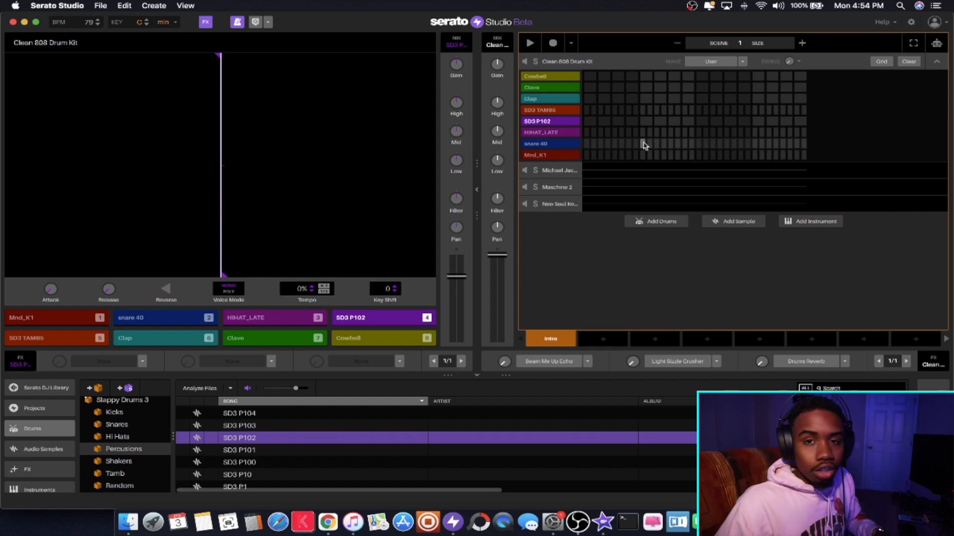
- Record a HIHAT_LATE pattern from pad 3 into scene 1 and clear the Clean 808 Drum Kit sequence
{"action": "left_click", "coordinate": [550, 33]}
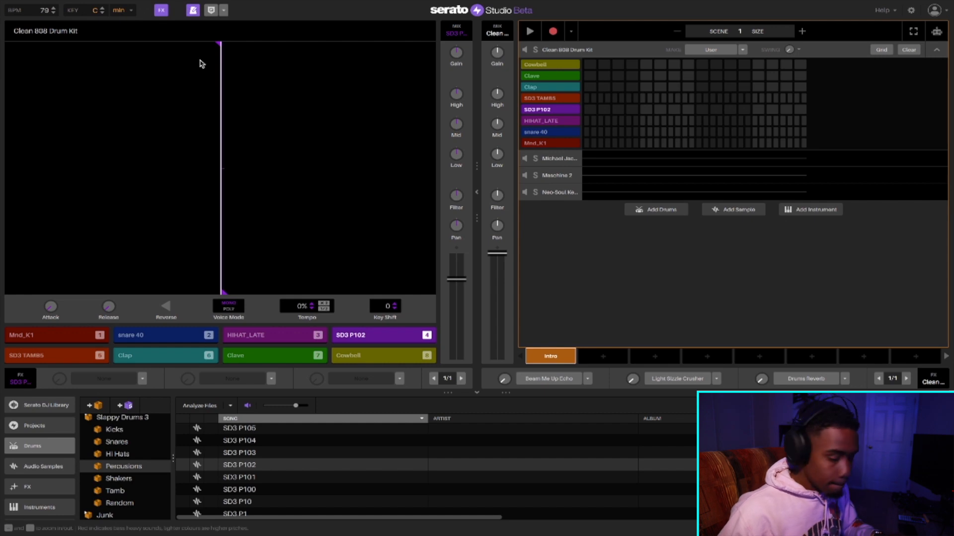
{"action": "key", "text": "3"}
{"action": "key", "text": "3"}
{"action": "key", "text": "3"}
{"action": "key", "text": "3"}
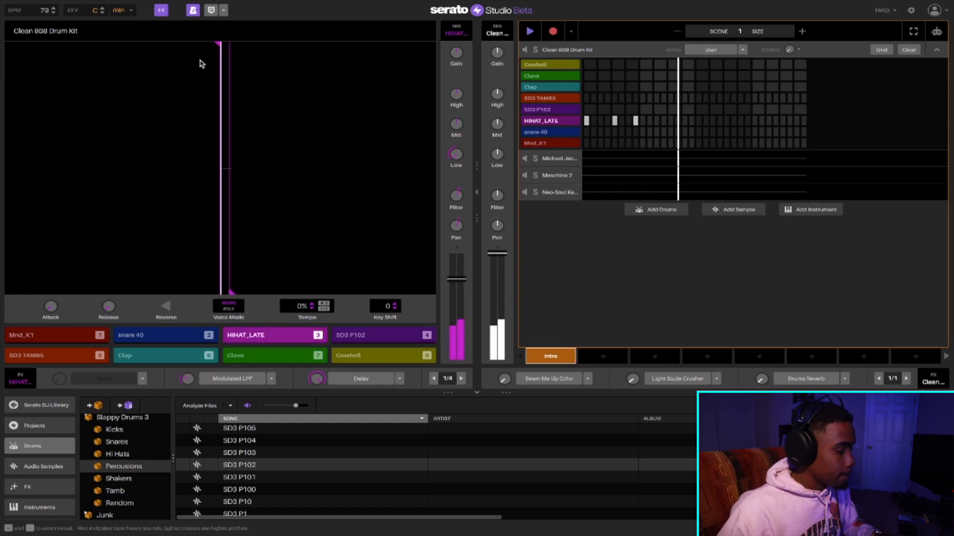
{"action": "key", "text": "3"}
{"action": "key", "text": "3"}
{"action": "key", "text": "3"}
{"action": "key", "text": "3"}
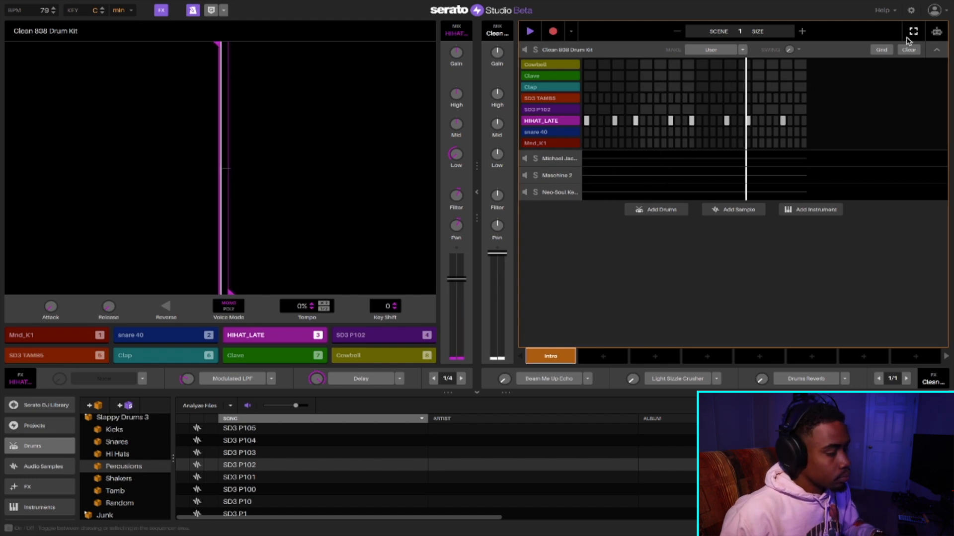
{"action": "key", "text": "space"}
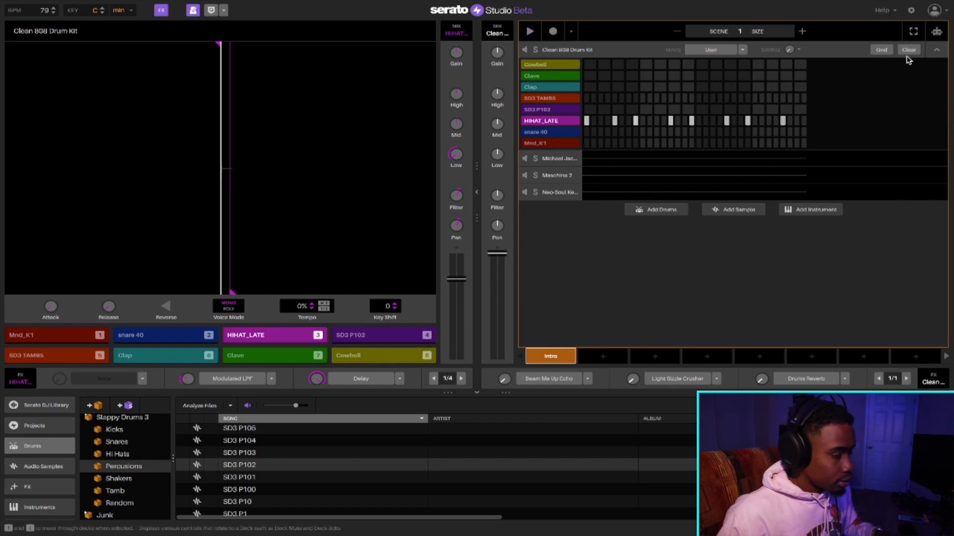
{"action": "left_click", "coordinate": [907, 51]}
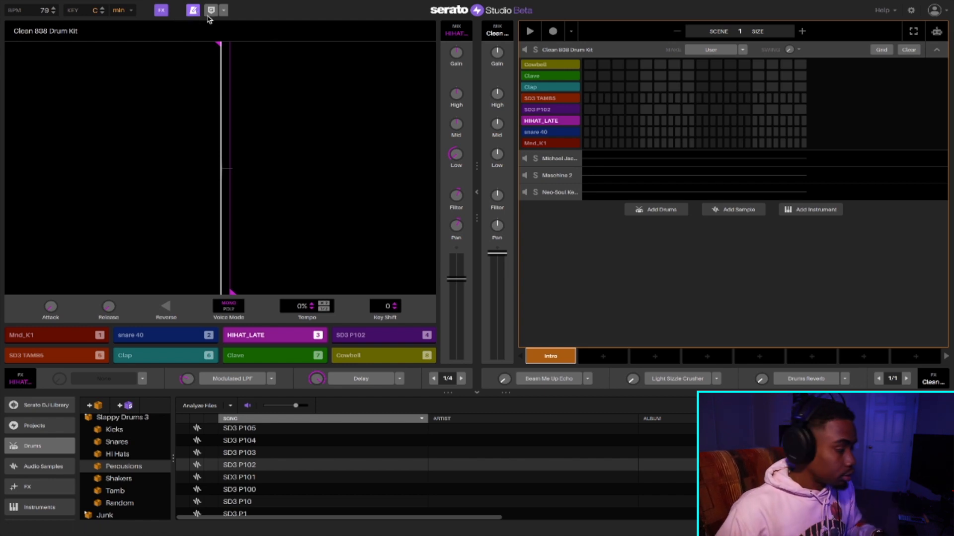
{"action": "key", "text": "3"}
{"action": "key", "text": "3"}
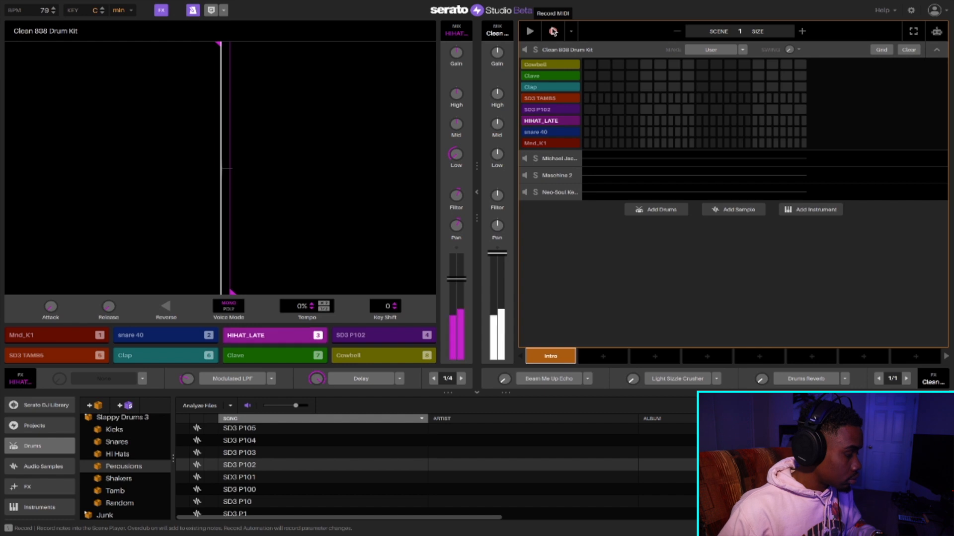
{"action": "key", "text": "3"}
{"action": "key", "text": "3"}
{"action": "key", "text": "3"}
{"action": "key", "text": "3"}
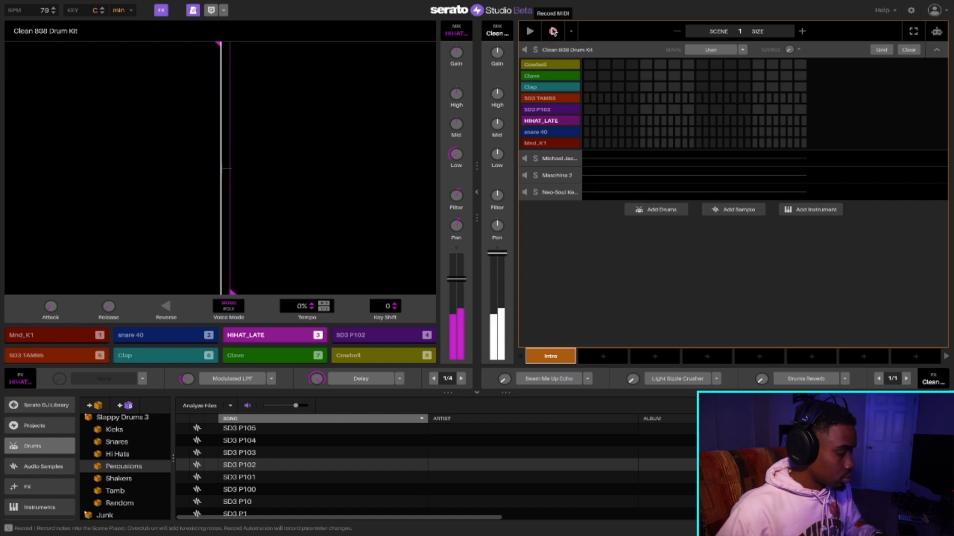
{"action": "key", "text": "3"}
{"action": "key", "text": "3"}
{"action": "key", "text": "3"}
{"action": "key", "text": "3"}
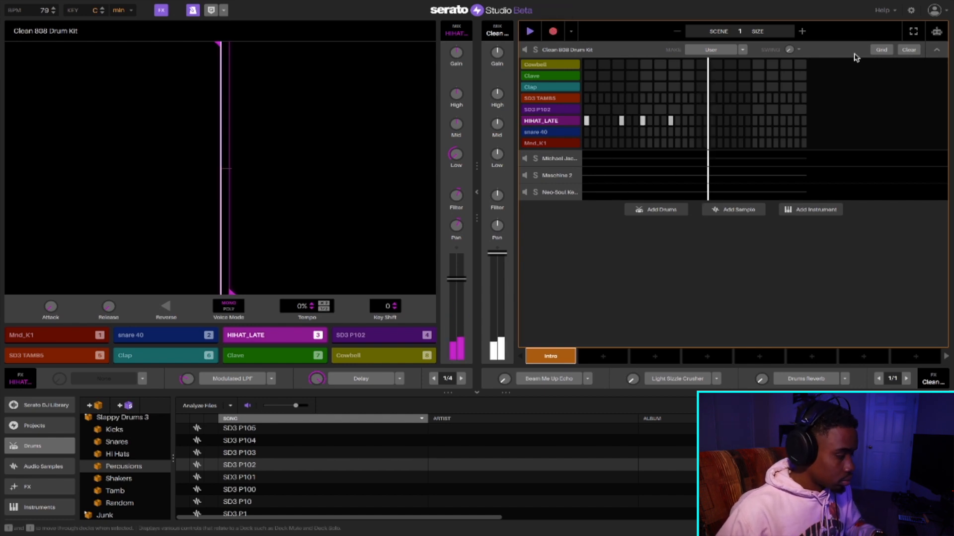
{"action": "left_click", "coordinate": [908, 51]}
- Record HIHAT_LATE hits from pad 3 on every fourth step of the scene 1 pattern
{"action": "key", "text": "3"}
{"action": "key", "text": "3"}
{"action": "key", "text": "3"}
{"action": "key", "text": "3"}
{"action": "key", "text": "3"}
{"action": "key", "text": "3"}
{"action": "key", "text": "3"}
{"action": "key", "text": "3"}
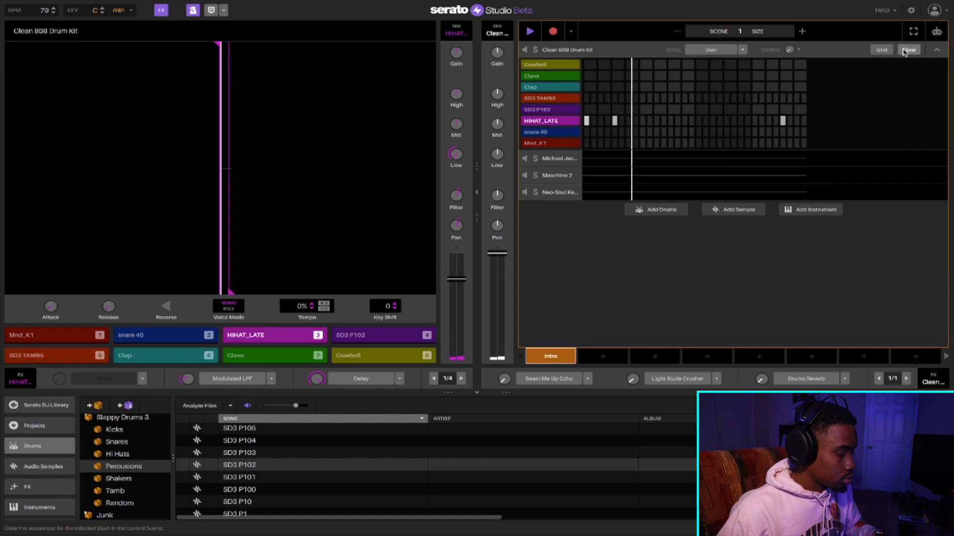
{"action": "key", "text": "3"}
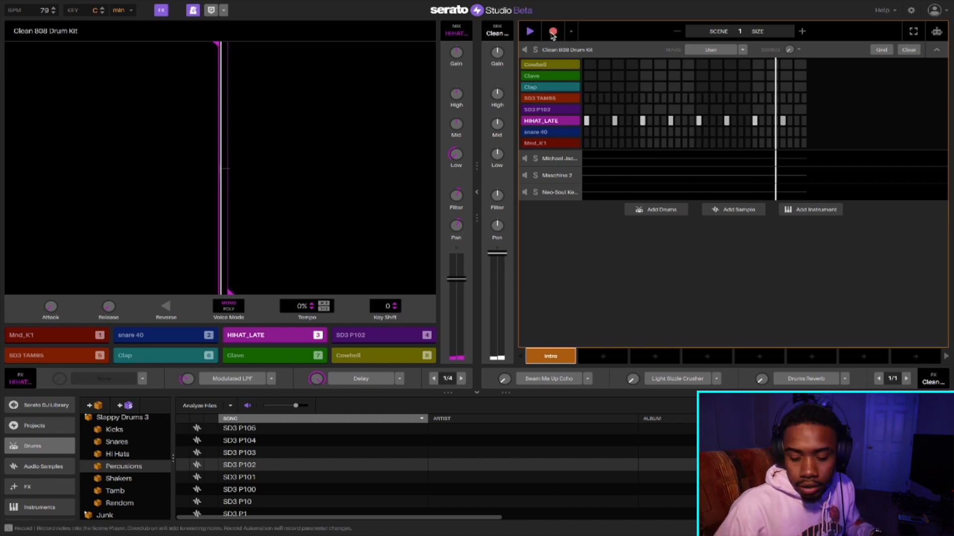
- Record snare 40 hits from pad 2 on steps 8 and 24, and stop recording
{"action": "key", "text": "2"}
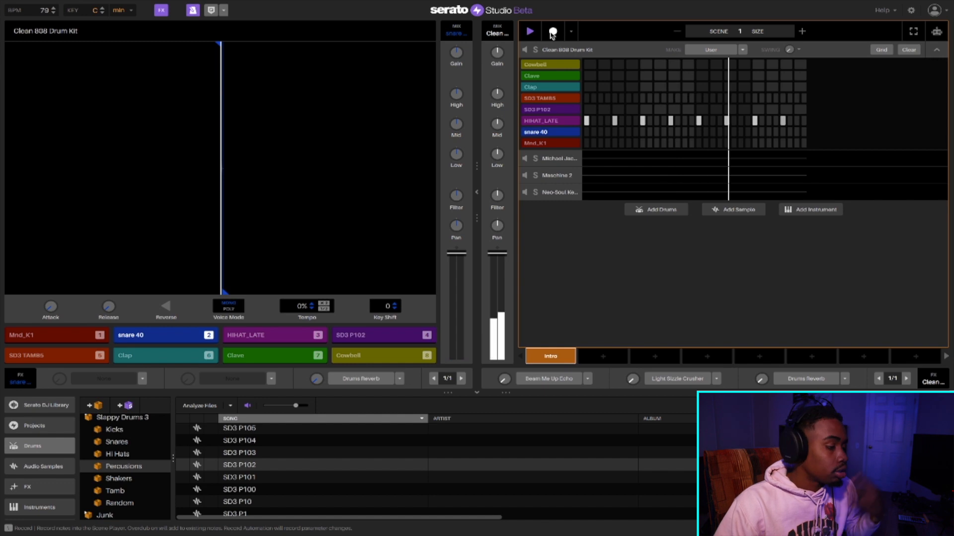
{"action": "key", "text": "space"}
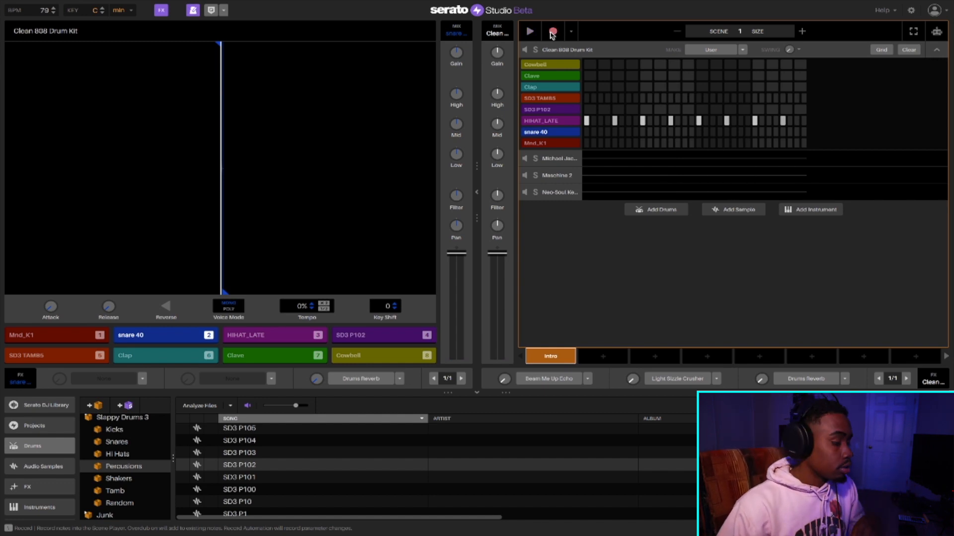
{"action": "key", "text": "2"}
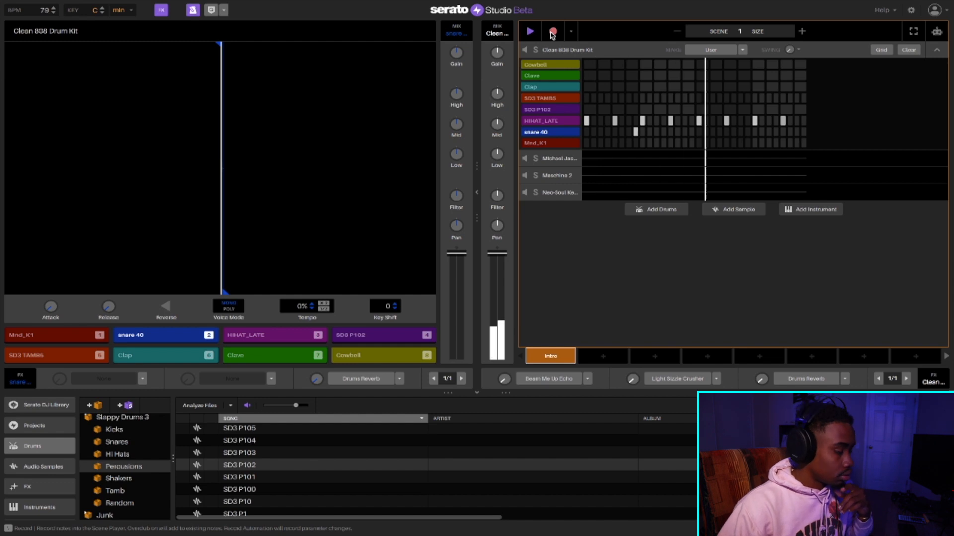
{"action": "key", "text": "2"}
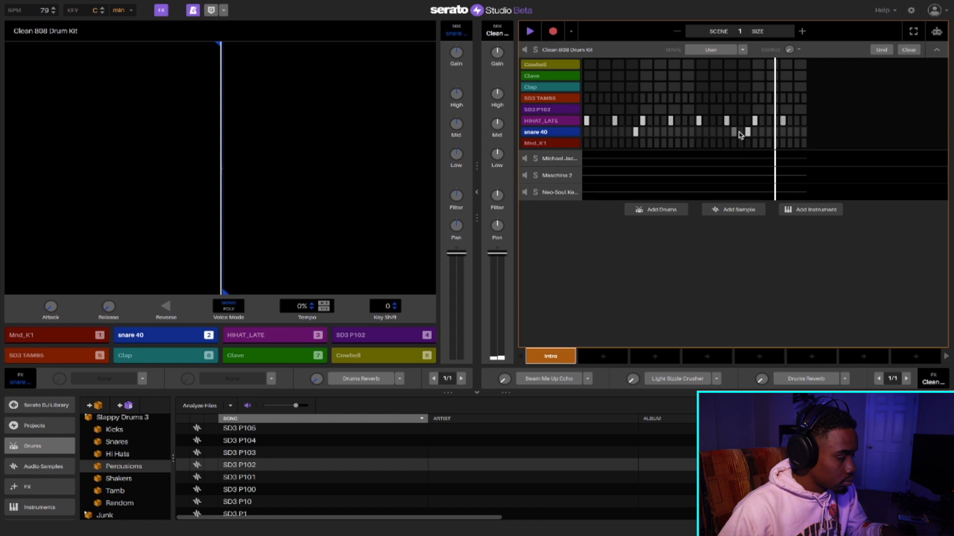
{"action": "left_click", "coordinate": [553, 31]}
- Add a Mnd_K1 kick on step 1, play the pattern and turn off the metronome
{"action": "key", "text": "8"}
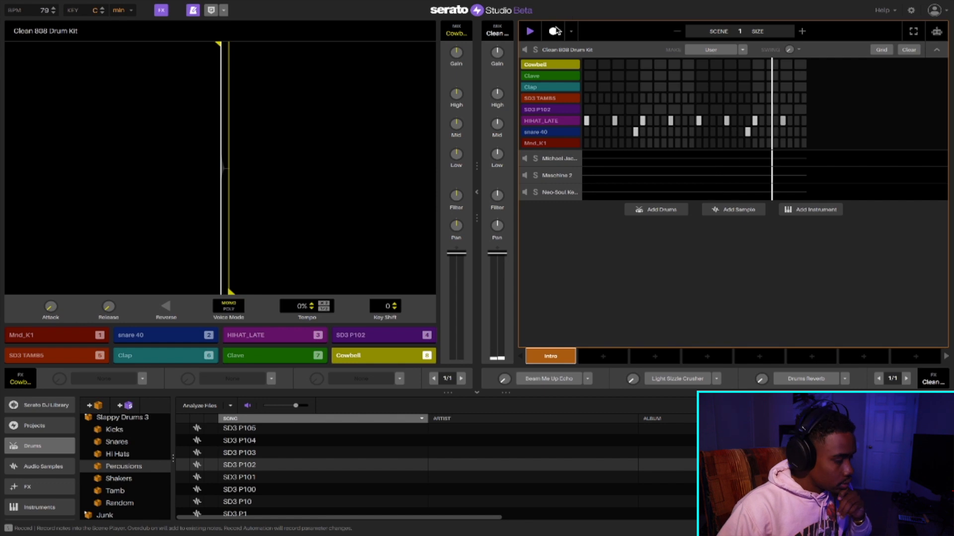
{"action": "key", "text": "3"}
{"action": "key", "text": "1"}
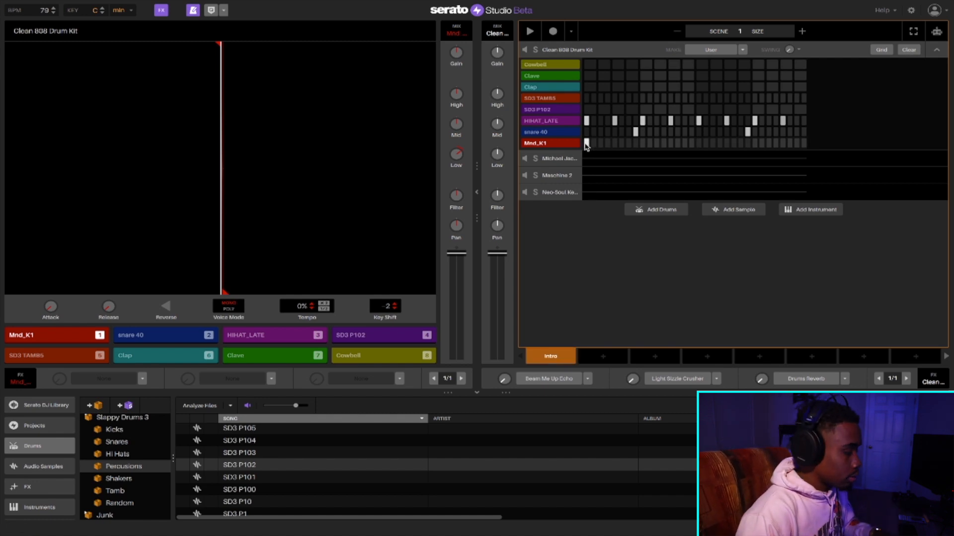
{"action": "key", "text": "space"}
{"action": "left_click", "coordinate": [194, 11]}
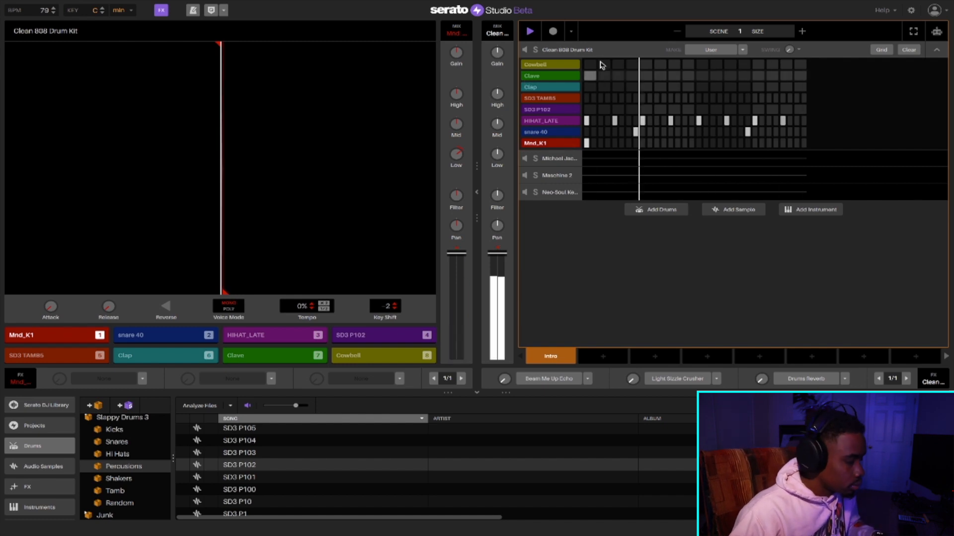
- Record more Mnd_K1 kicks from pad 1 on steps 13, 20 and 21, and stop recording and playback
{"action": "key", "text": "1"}
{"action": "key", "text": "1"}
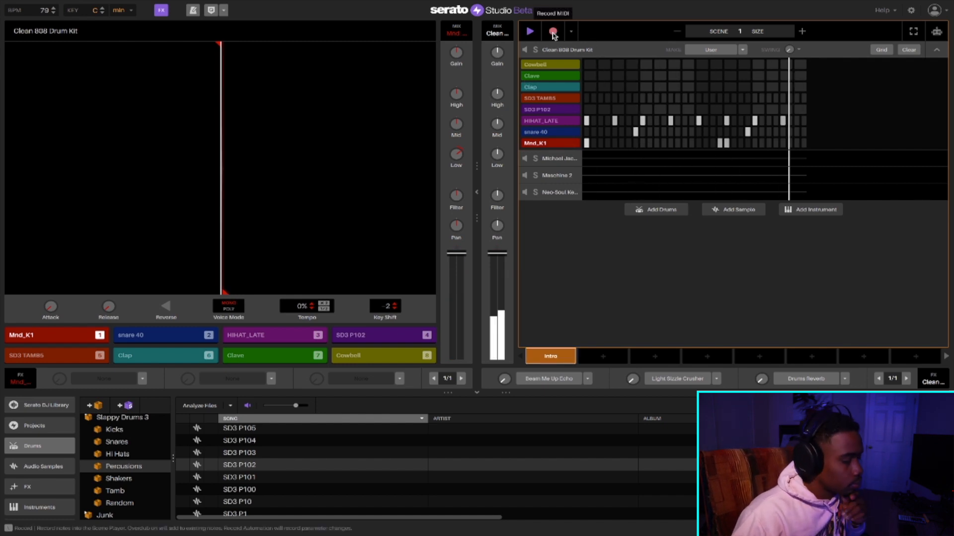
{"action": "key", "text": "1"}
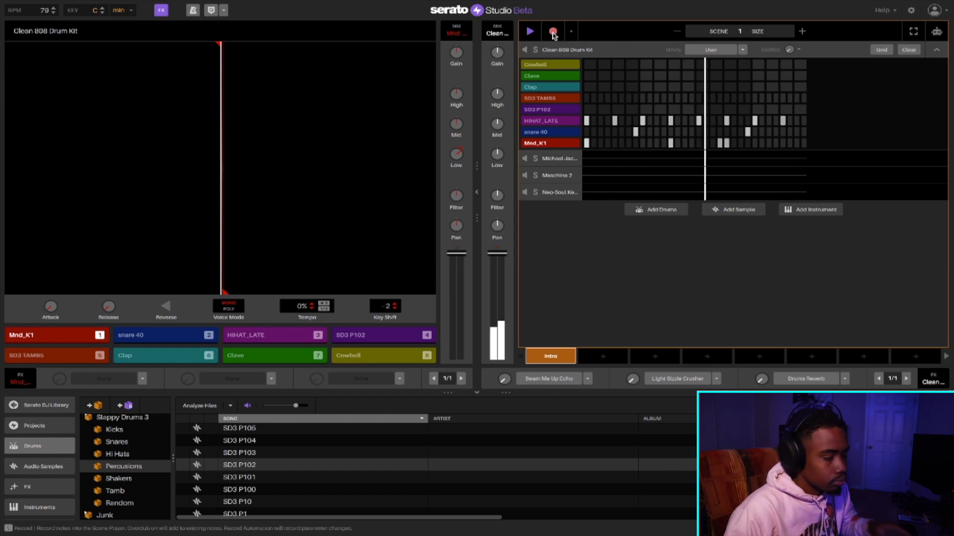
{"action": "left_click", "coordinate": [553, 32]}
{"action": "key", "text": "space"}
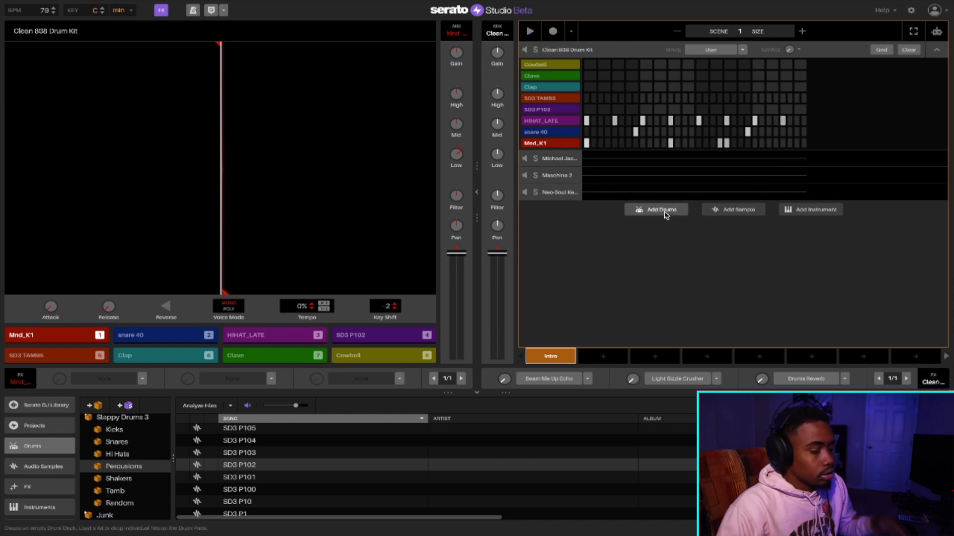
{"action": "left_click", "coordinate": [607, 122]}
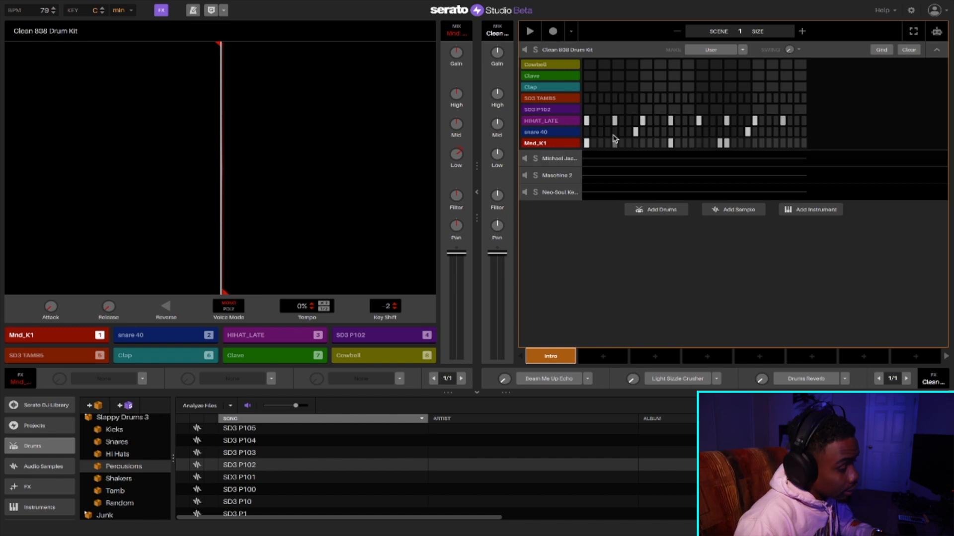
{"action": "left_click", "coordinate": [608, 122]}
{"action": "left_click", "coordinate": [652, 133]}
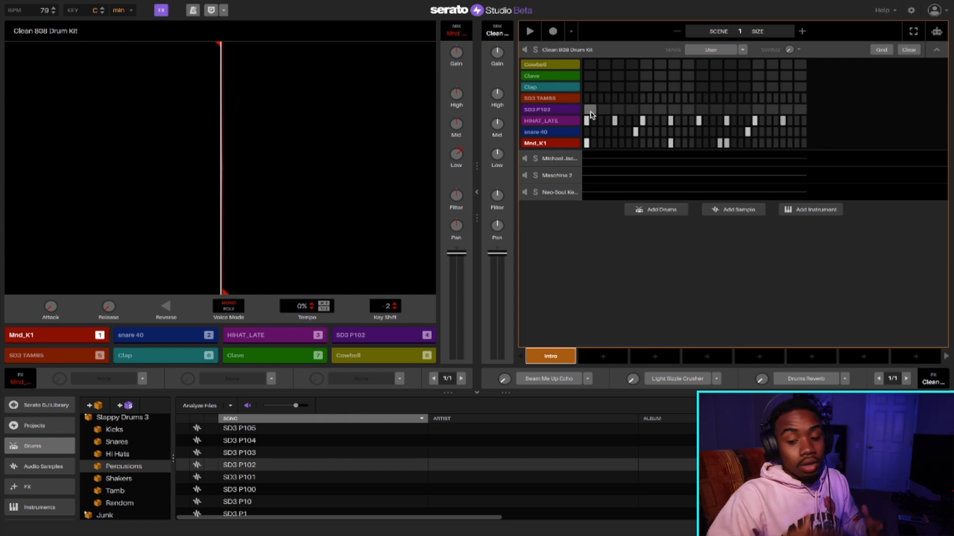
- Record SD3 P102 percussion hits from pad 4 on steps 1, 14, 21 and 29, and play the pattern back
{"action": "key", "text": "4"}
{"action": "key", "text": "5"}
{"action": "key", "text": "4"}
{"action": "key", "text": "space"}
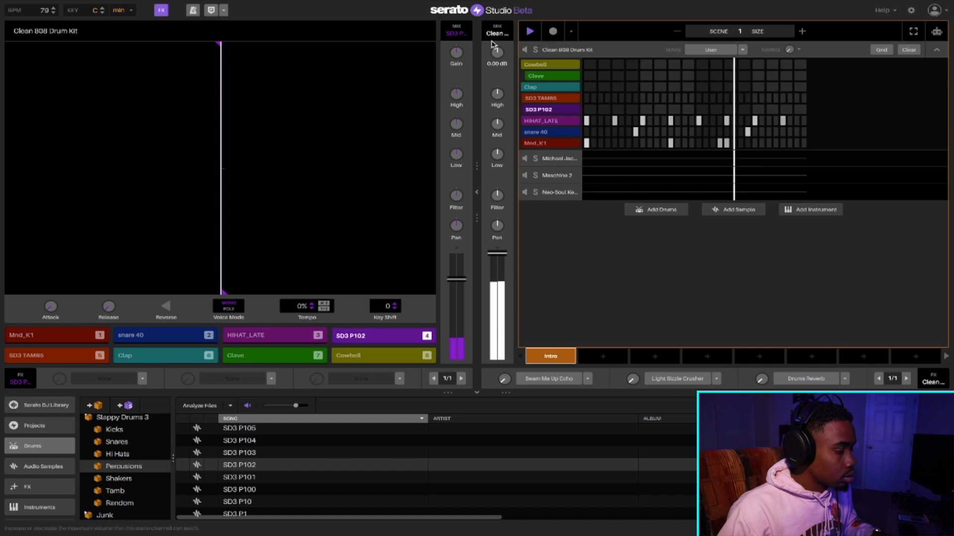
{"action": "left_click", "coordinate": [551, 33]}
{"action": "key", "text": "4"}
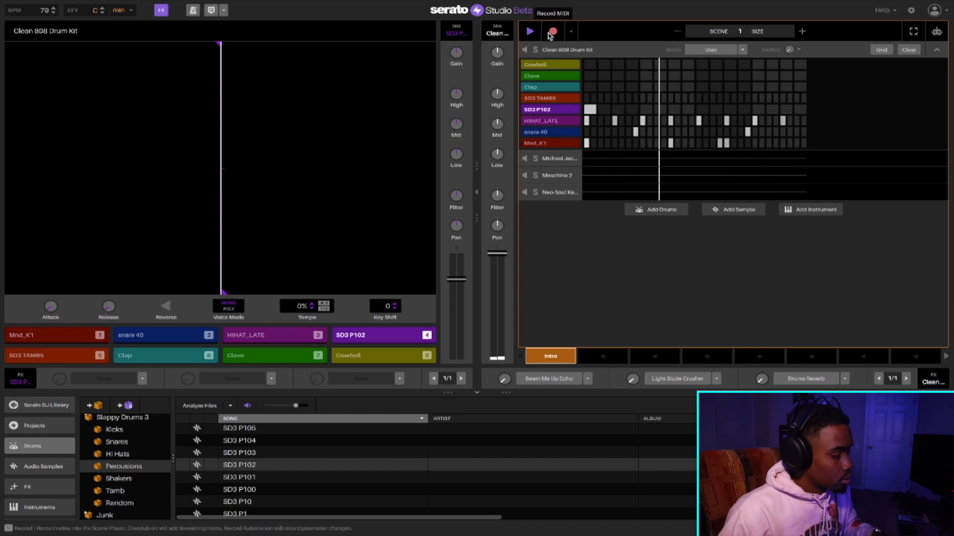
{"action": "key", "text": "4"}
{"action": "key", "text": "4"}
{"action": "key", "text": "4"}
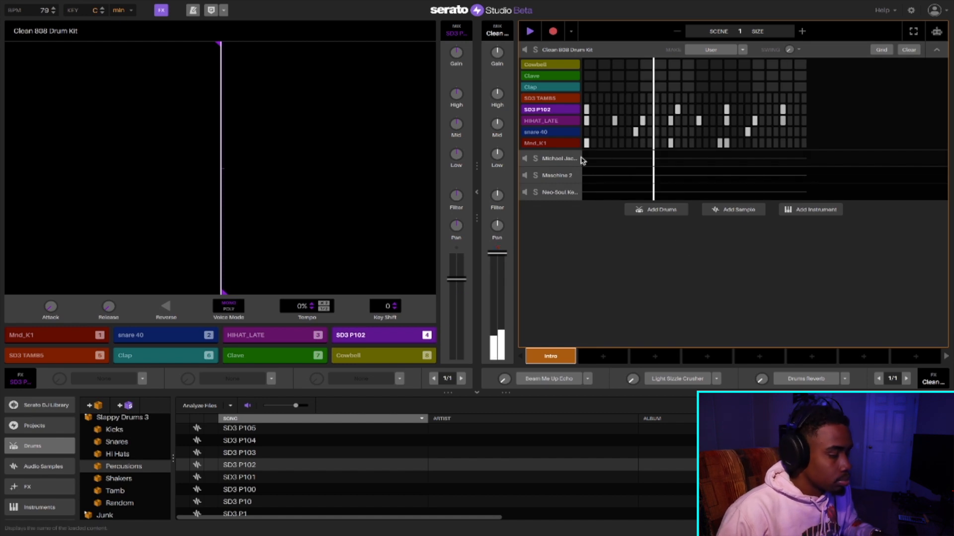
{"action": "left_click", "coordinate": [553, 33]}
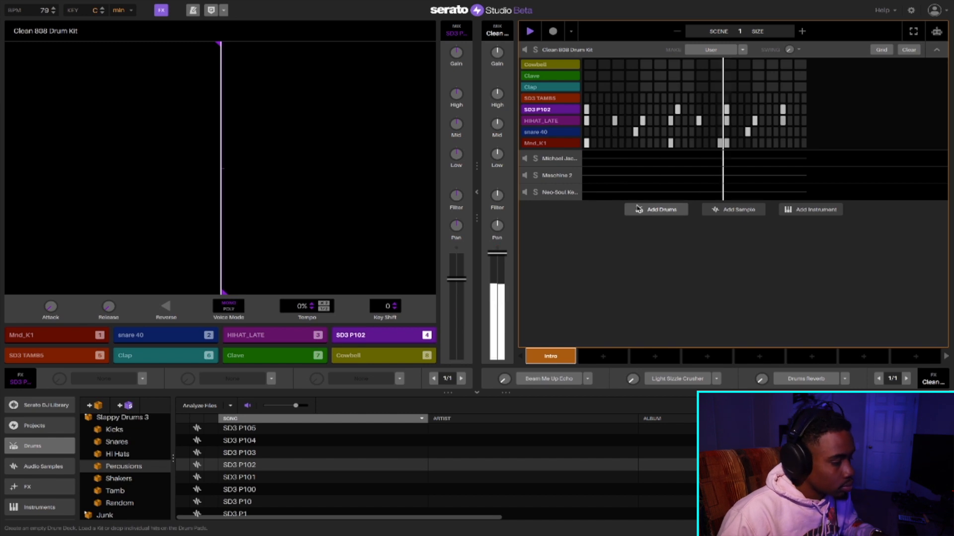
{"action": "key", "text": "space"}
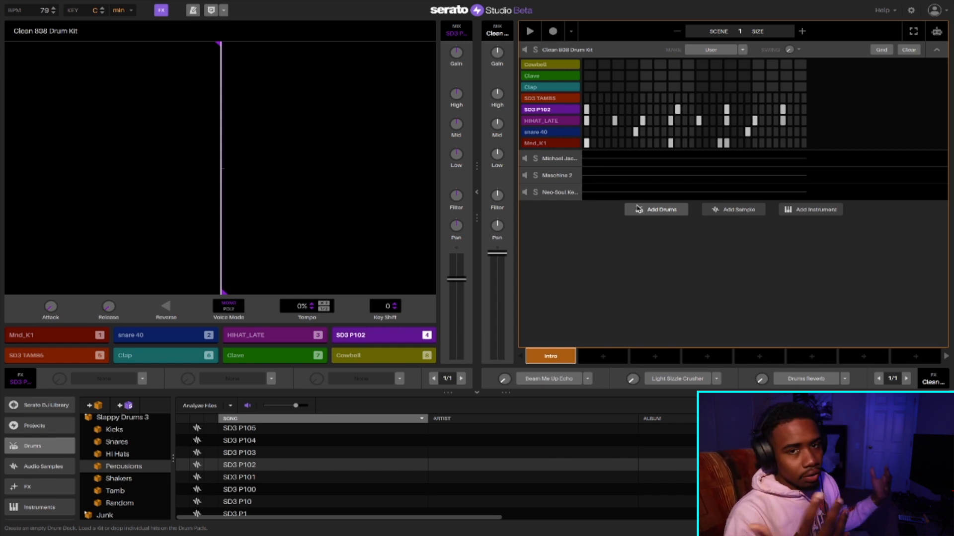
- Browse the samples in the Percs subcrate of the ultimate boom bap drums crate
{"action": "scroll", "coordinate": [116, 472], "scroll_direction": "up", "scroll_amount": 10}
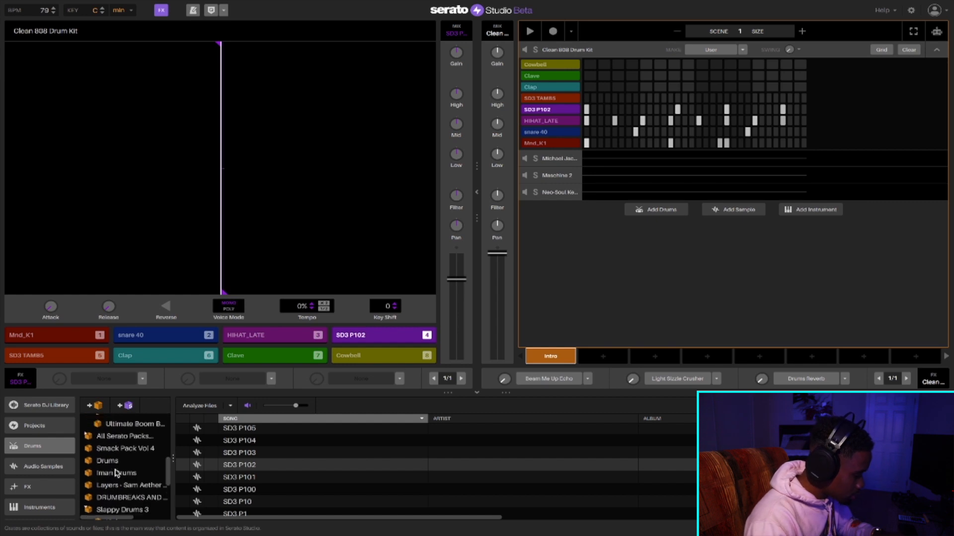
{"action": "scroll", "coordinate": [98, 482], "scroll_direction": "down", "scroll_amount": 2}
{"action": "scroll", "coordinate": [104, 467], "scroll_direction": "up", "scroll_amount": 4}
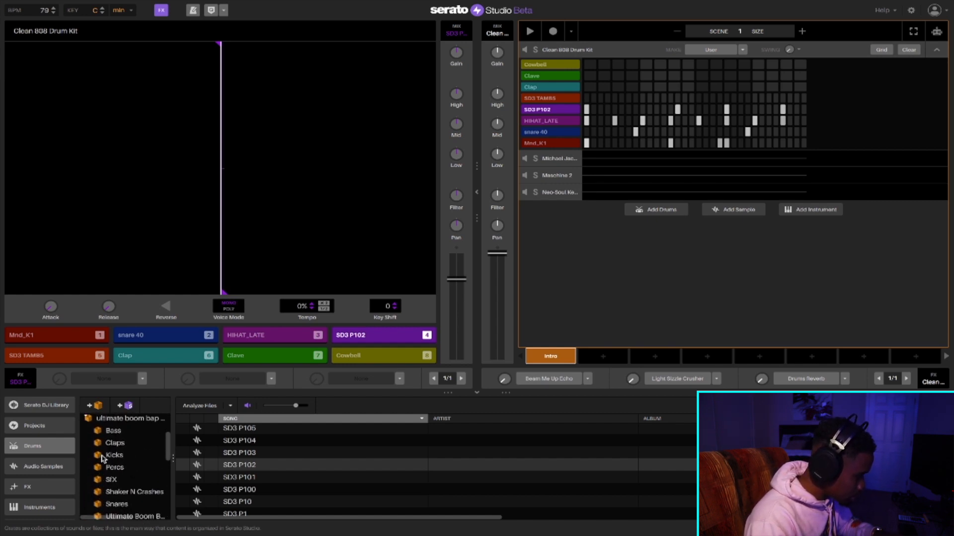
{"action": "left_click", "coordinate": [118, 495]}
{"action": "left_click", "coordinate": [117, 486]}
{"action": "scroll", "coordinate": [261, 442], "scroll_direction": "down", "scroll_amount": 15}
{"action": "scroll", "coordinate": [262, 443], "scroll_direction": "down", "scroll_amount": 10}
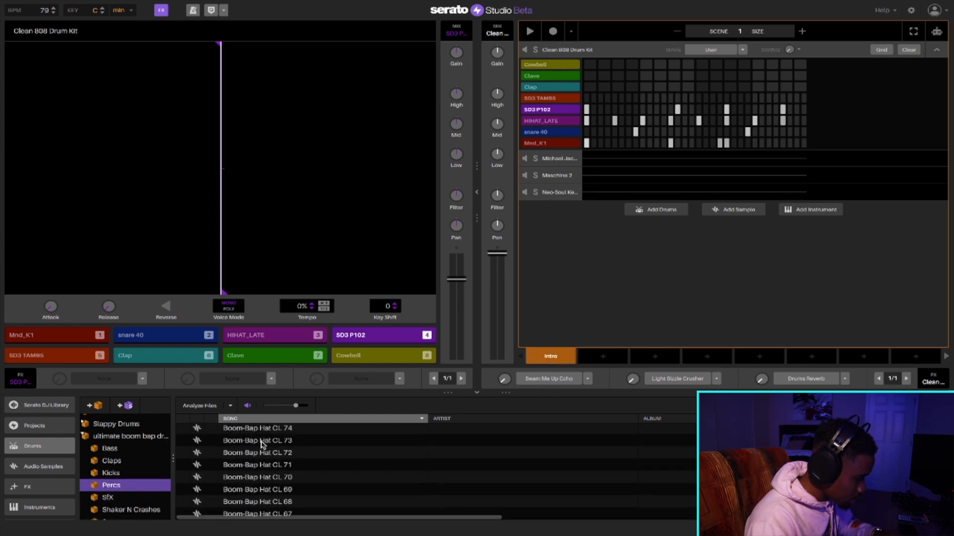
{"action": "scroll", "coordinate": [262, 443], "scroll_direction": "up", "scroll_amount": 20}
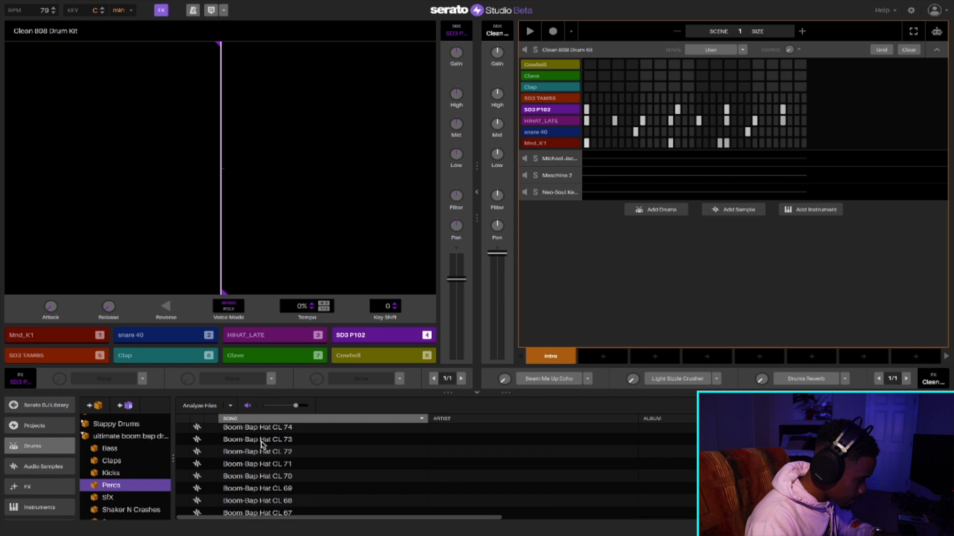
{"action": "scroll", "coordinate": [262, 444], "scroll_direction": "up", "scroll_amount": 15}
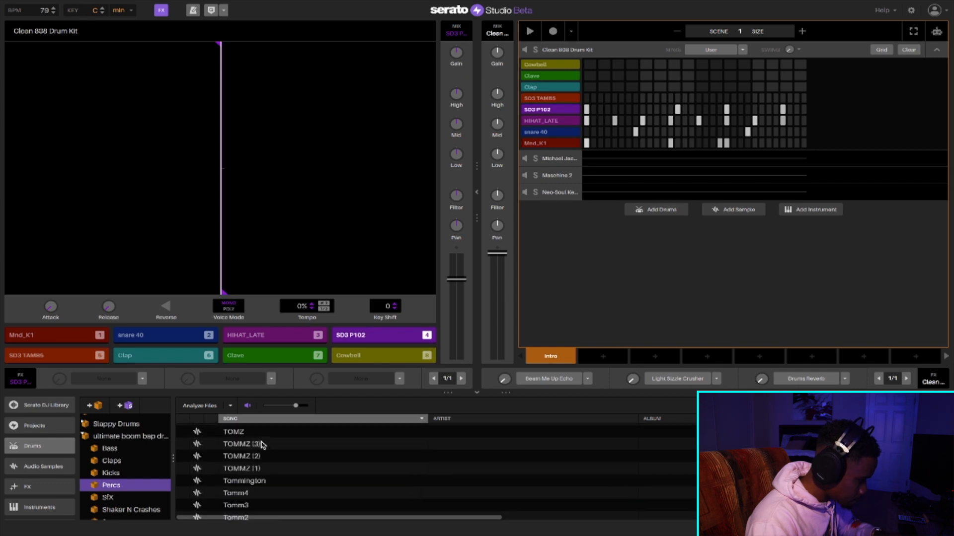
{"action": "scroll", "coordinate": [207, 466], "scroll_direction": "down", "scroll_amount": 3}
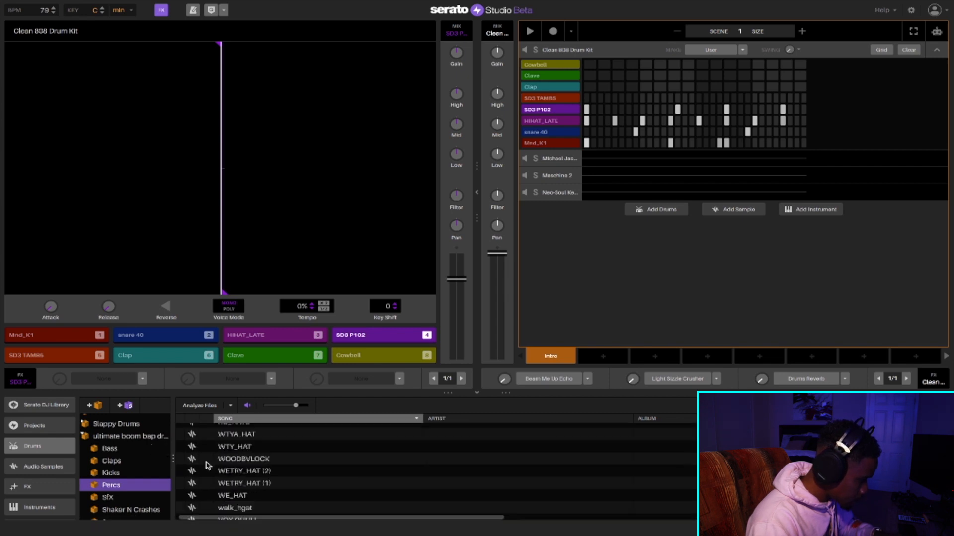
- Open the Cymbals subcrate of the 9th Wonder Drum Kit crate and audition its samples
{"action": "scroll", "coordinate": [110, 446], "scroll_direction": "up", "scroll_amount": 2}
{"action": "left_click", "coordinate": [96, 456]}
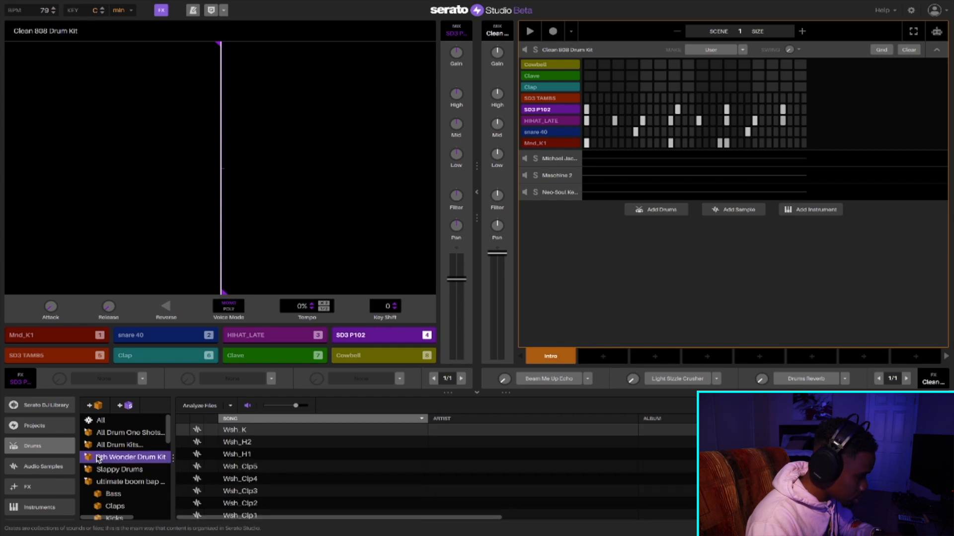
{"action": "scroll", "coordinate": [87, 458], "scroll_direction": "down", "scroll_amount": 2}
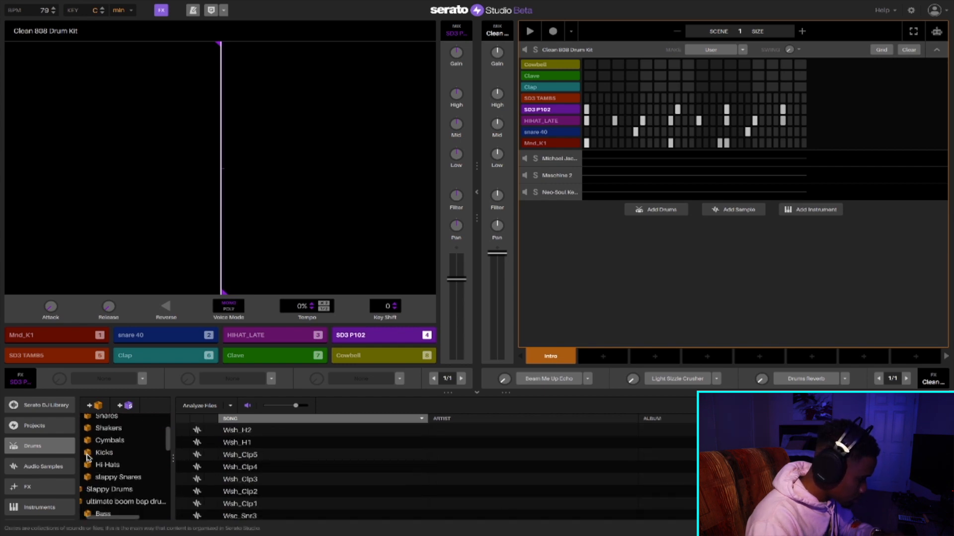
{"action": "left_click", "coordinate": [100, 441]}
{"action": "left_click", "coordinate": [261, 440]}
{"action": "key", "text": "Down"}
{"action": "scroll", "coordinate": [261, 440], "scroll_direction": "down", "scroll_amount": 5}
{"action": "left_click", "coordinate": [248, 439]}
{"action": "scroll", "coordinate": [247, 440], "scroll_direction": "down", "scroll_amount": 3}
{"action": "left_click", "coordinate": [246, 485]}
{"action": "scroll", "coordinate": [246, 486], "scroll_direction": "up", "scroll_amount": 5}
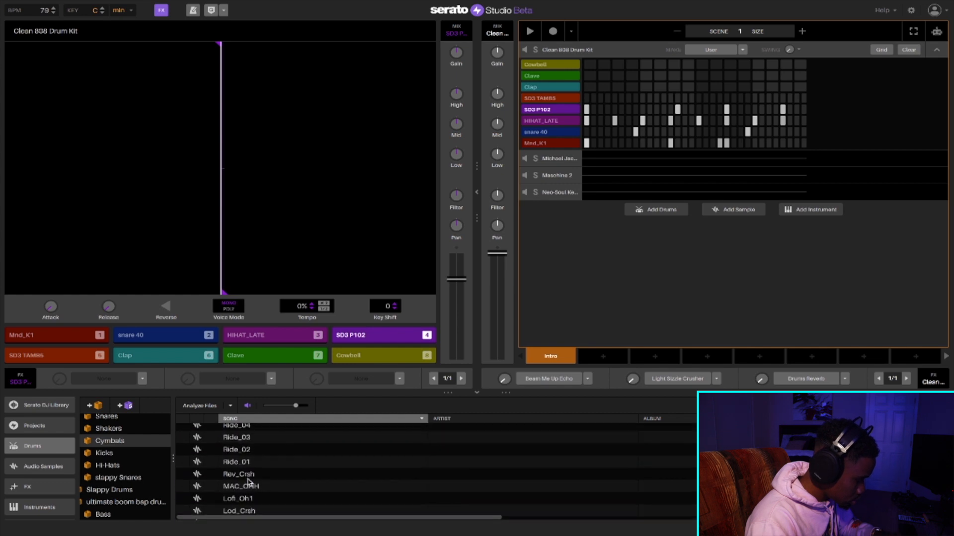
- Audition the ride cymbals, and load Ride_03 onto pad 5 to play it there
{"action": "left_click", "coordinate": [249, 482]}
{"action": "key", "text": "Up"}
{"action": "key", "text": "Up"}
{"action": "left_click", "coordinate": [242, 475]}
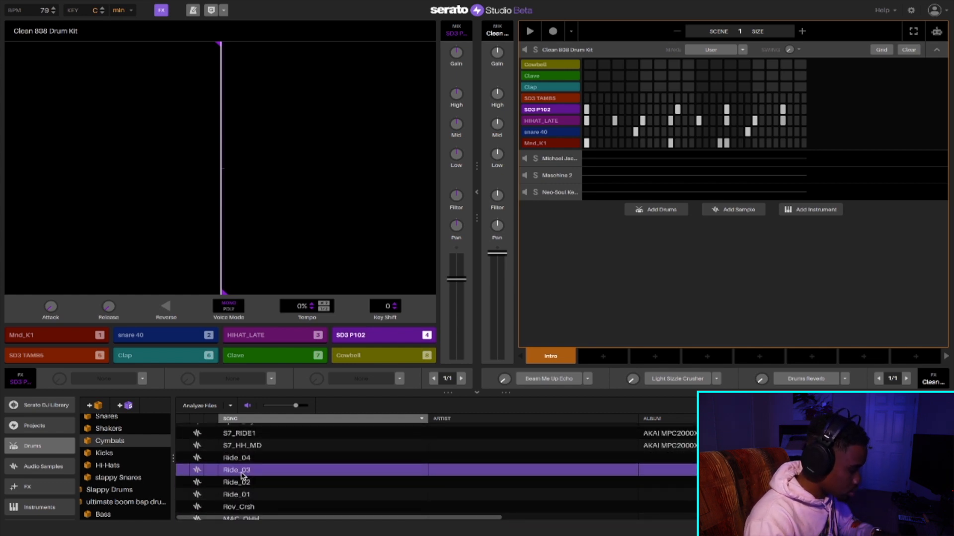
{"action": "left_click_drag", "start_coordinate": [316, 452], "coordinate": [49, 363]}
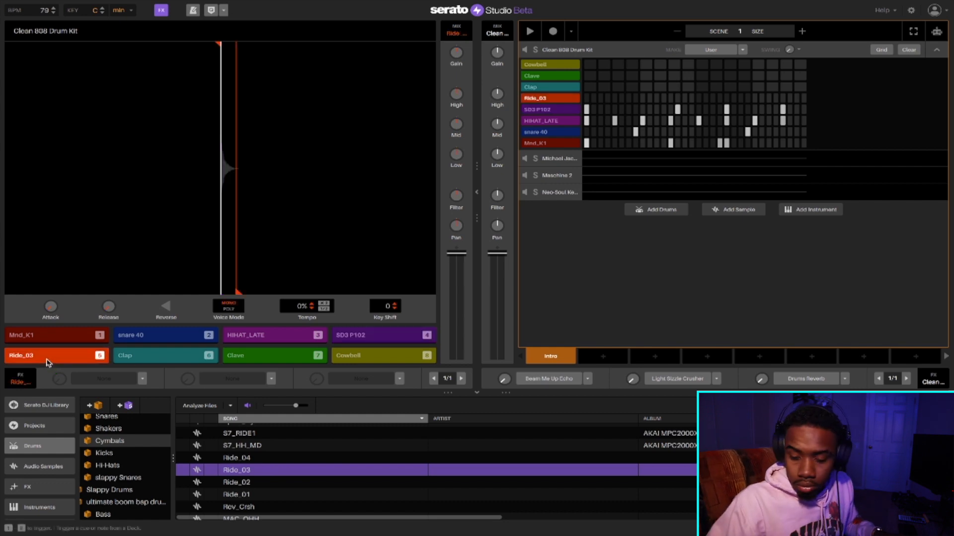
{"action": "key", "text": "5"}
{"action": "key", "text": "5"}
{"action": "key", "text": "5"}
{"action": "key", "text": "5"}
{"action": "key", "text": "5"}
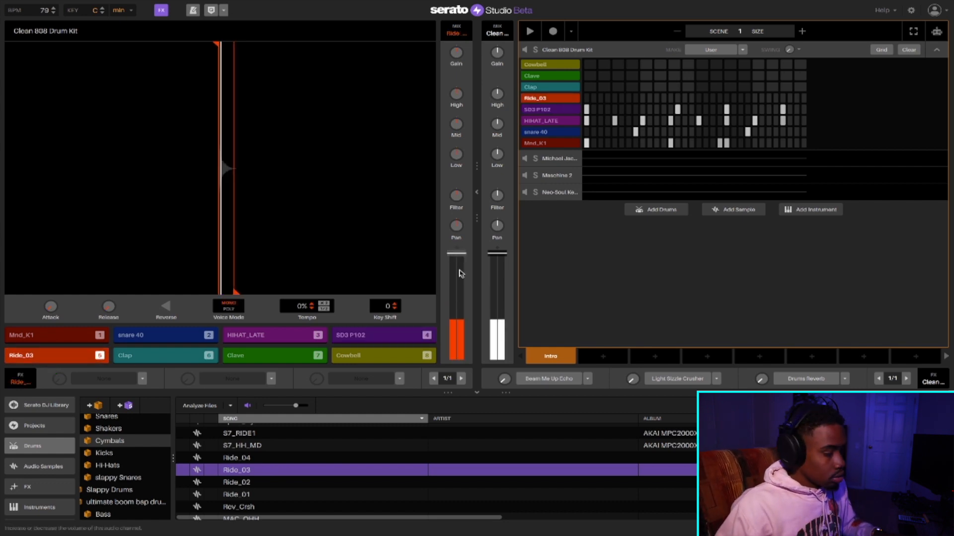
- Lower the volume fader of the Ride_03 pad and set its key shift to -2
{"action": "left_click", "coordinate": [458, 305]}
{"action": "key", "text": "5"}
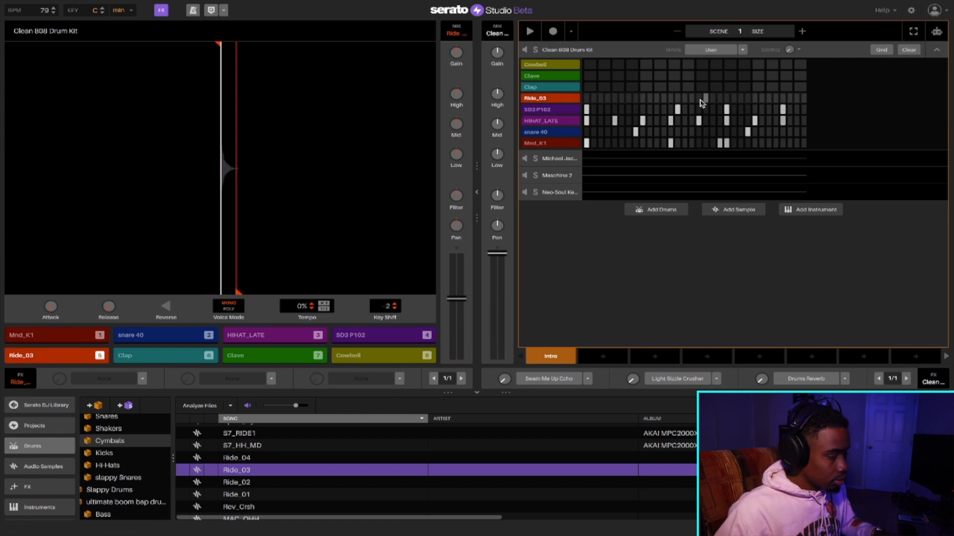
- Record hits of the Ride_03 pad over the looping drum pattern of the Clean 808 Drum Kit
{"action": "key", "text": "space"}
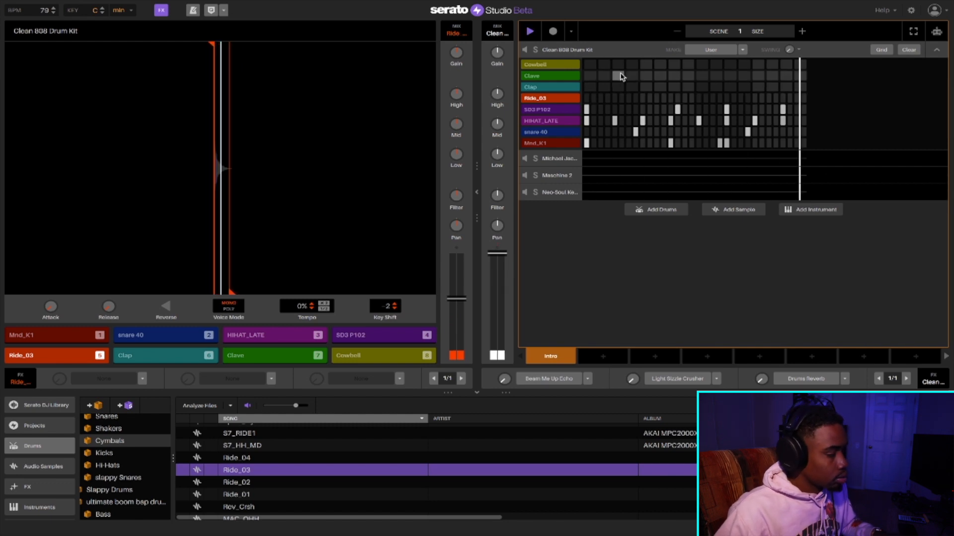
{"action": "left_click", "coordinate": [553, 31]}
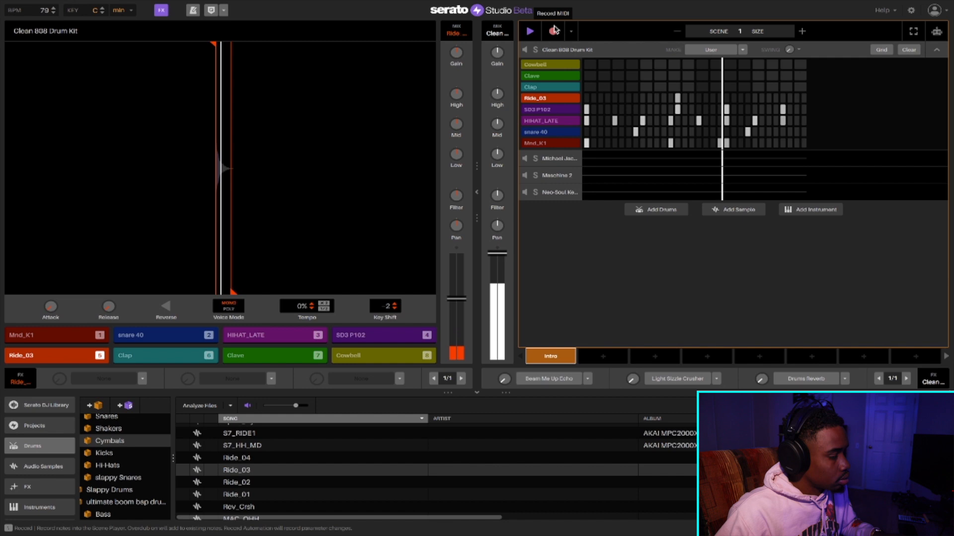
{"action": "key", "text": "5"}
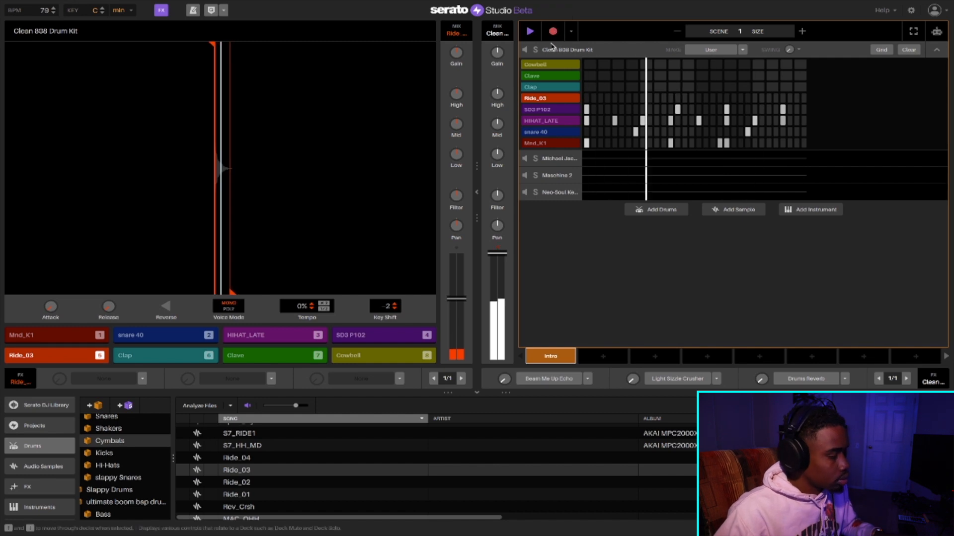
{"action": "key", "text": "5"}
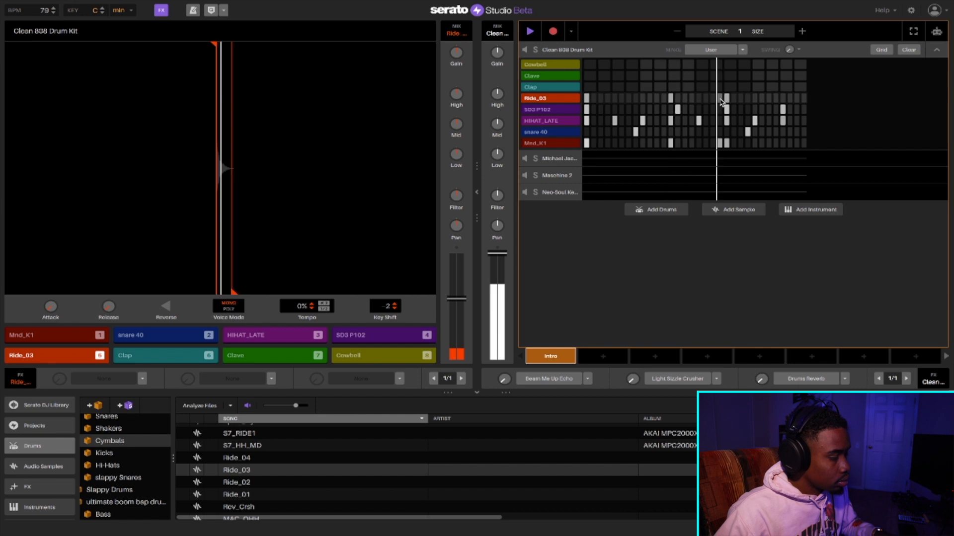
{"action": "left_click", "coordinate": [553, 31]}
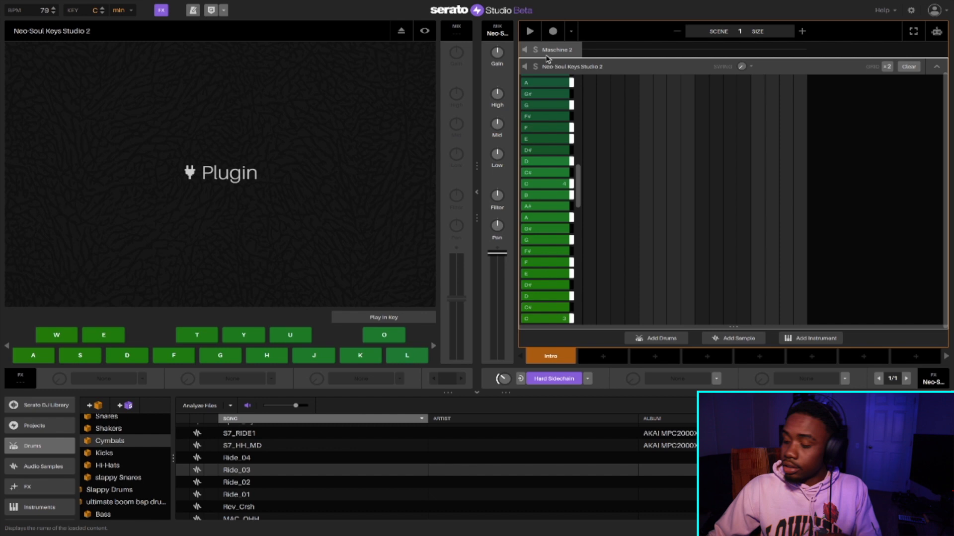
- Try out notes on Neo-Soul Keys Studio 2 over the loop and set its Hard Sidechain source within the Clean 808 Drum Kit
{"action": "key", "text": "s"}
{"action": "key", "text": "t"}
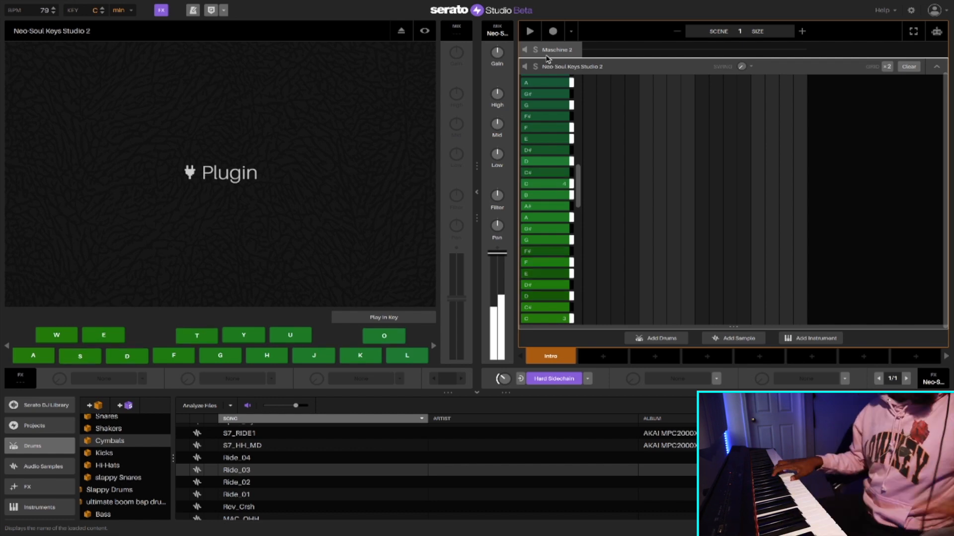
{"action": "key", "text": "space"}
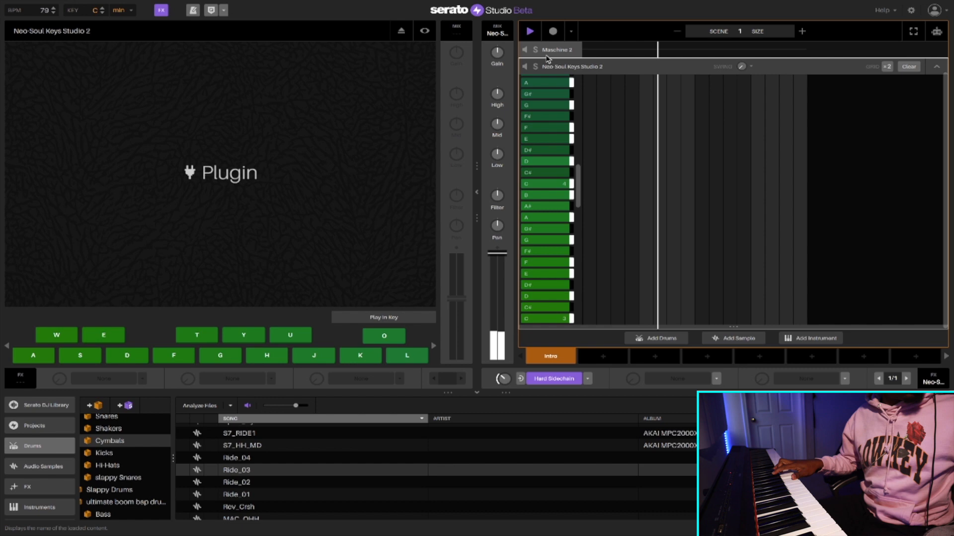
{"action": "left_click", "coordinate": [520, 378]}
{"action": "mouse_move", "coordinate": [524, 404]}
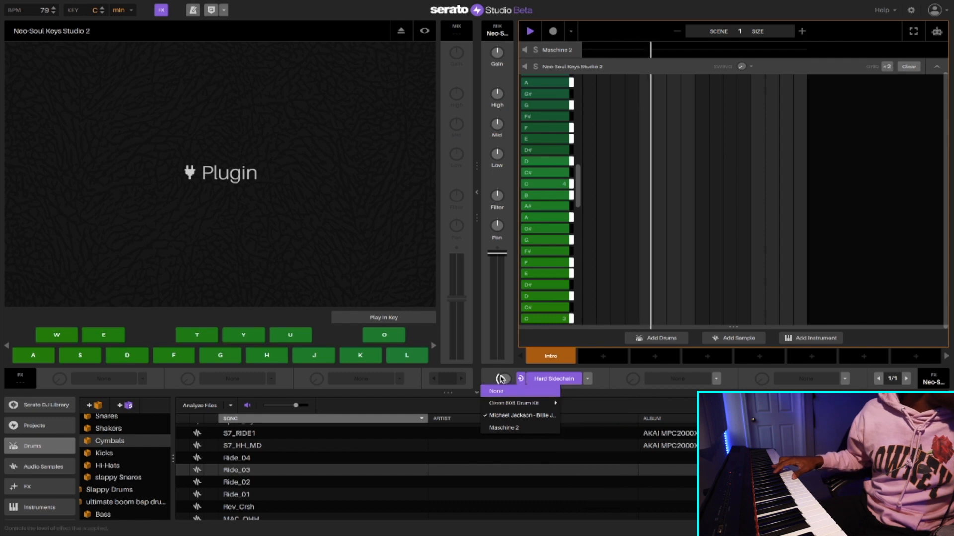
{"action": "left_click", "coordinate": [580, 416]}
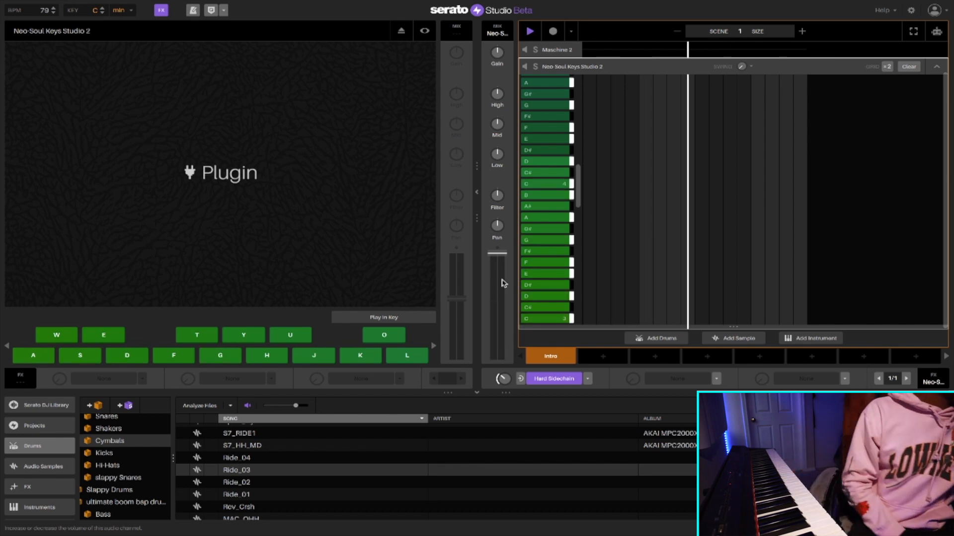
- Record a chord part on the Neo-Soul Keys Studio 2 deck, and open the Instruments library
{"action": "left_click", "coordinate": [554, 31]}
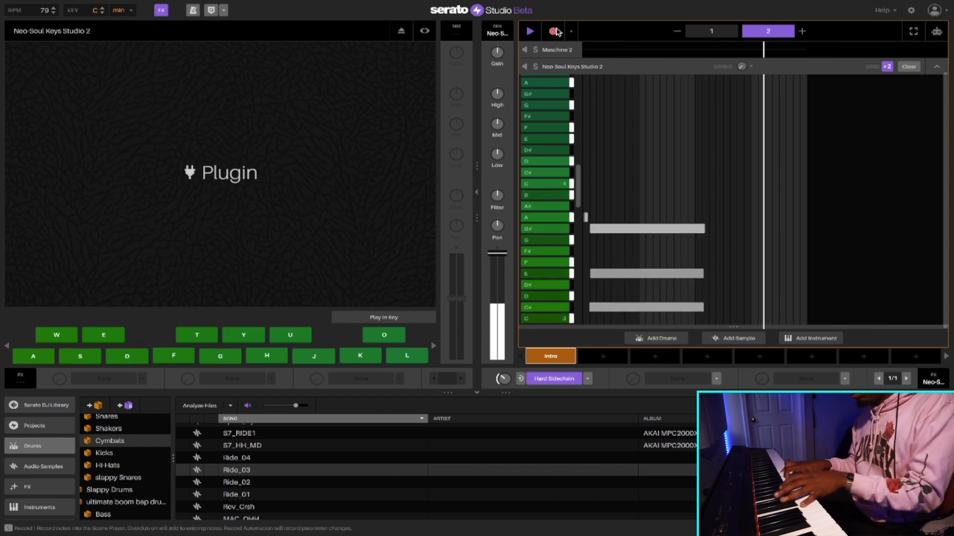
{"action": "left_click", "coordinate": [554, 31]}
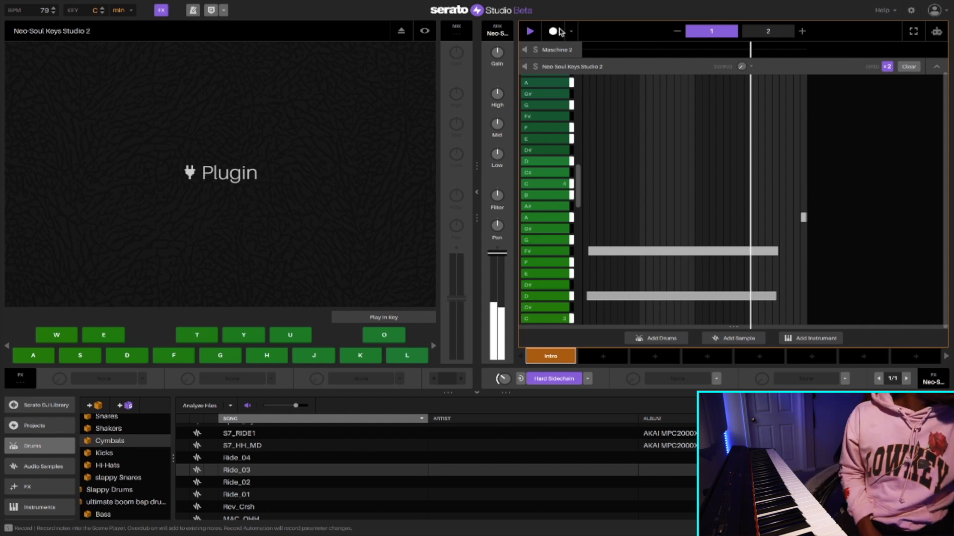
{"action": "left_click", "coordinate": [936, 66]}
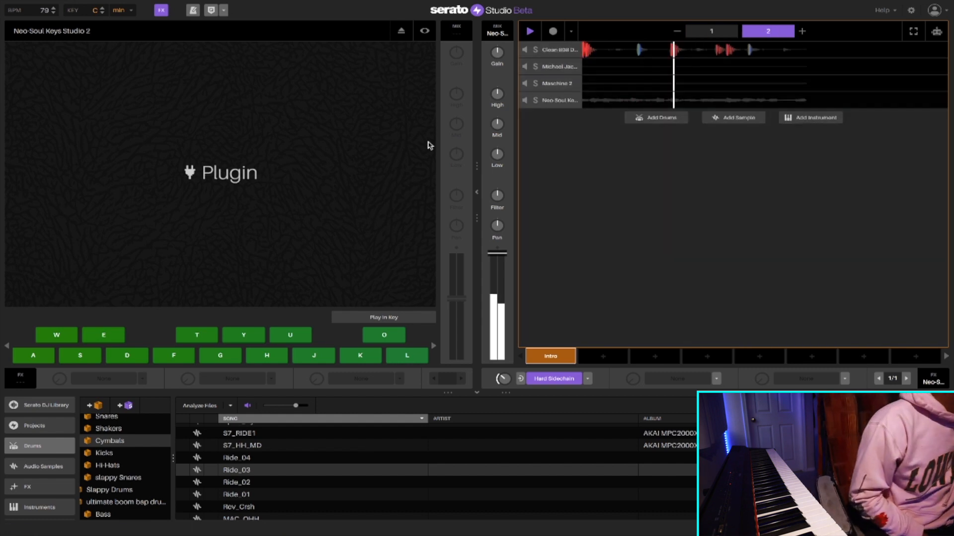
{"action": "left_click", "coordinate": [35, 508]}
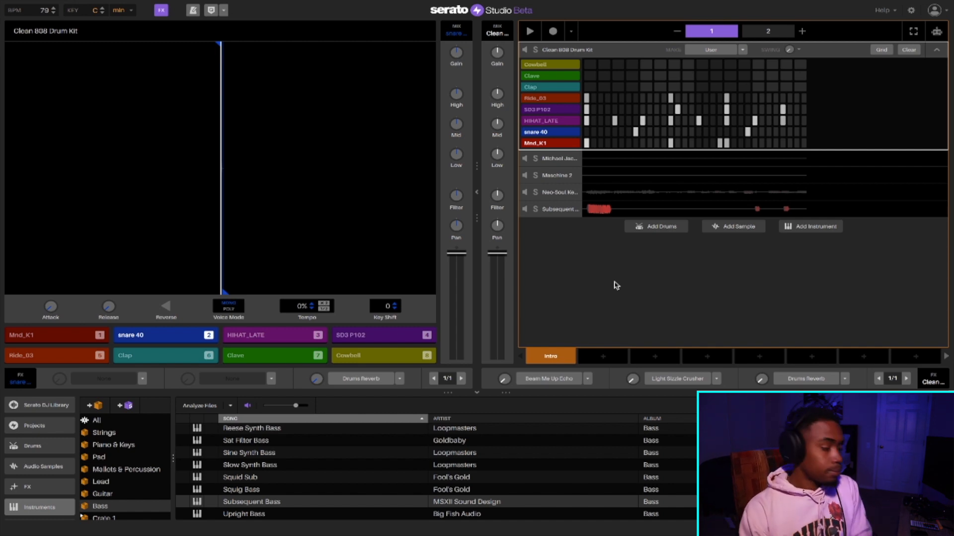
- Open the Michael Jackson - Billie Jean sample deck and duplicate it twice, returning to the original deck
{"action": "left_click", "coordinate": [557, 176]}
{"action": "left_click", "coordinate": [557, 51]}
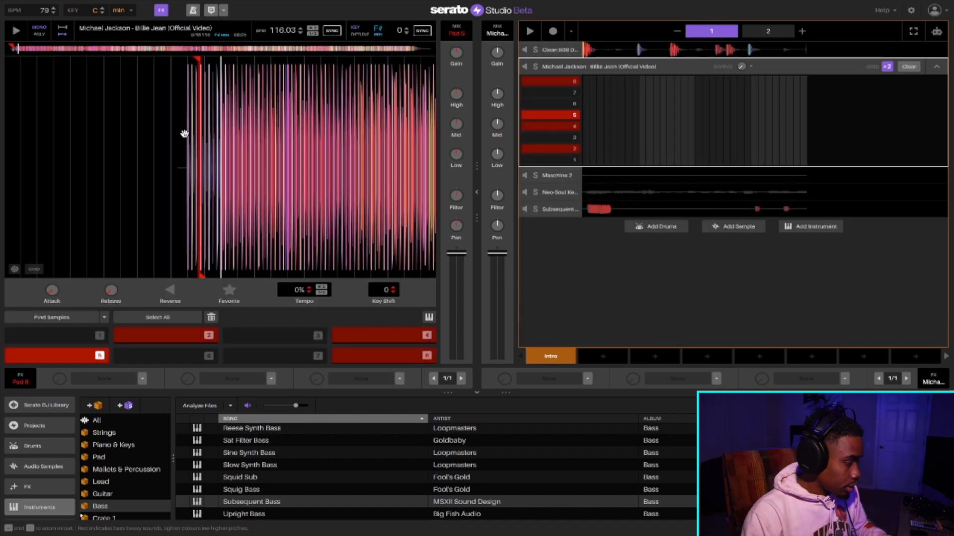
{"action": "left_click", "coordinate": [16, 31]}
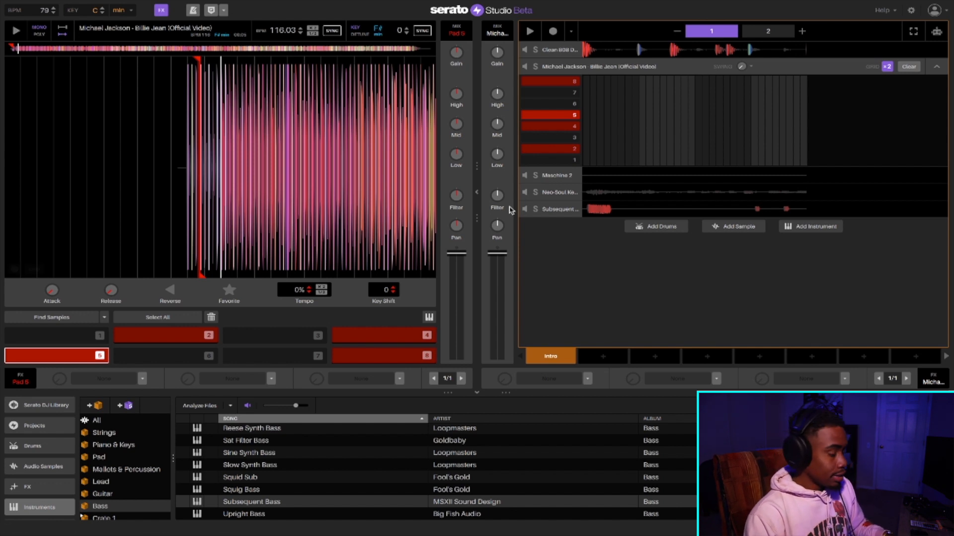
{"action": "left_click", "coordinate": [558, 69]}
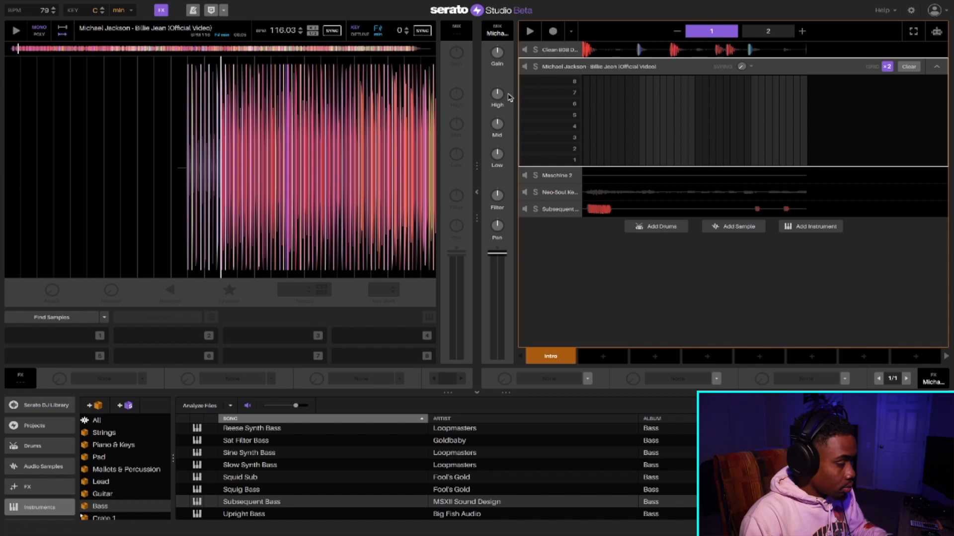
{"action": "key", "text": "super+d"}
{"action": "key", "text": "super+d"}
{"action": "left_click", "coordinate": [554, 71]}
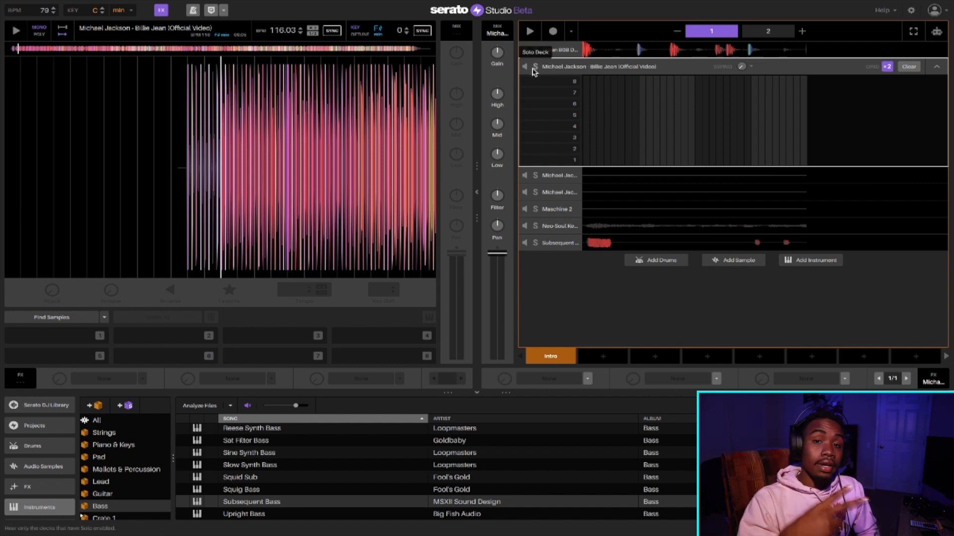
- Audition the drum intro of Billie Jean and cue the playhead at the start of an isolated drum hit
{"action": "scroll", "coordinate": [170, 124], "scroll_direction": "up", "scroll_amount": 5}
{"action": "mouse_move", "coordinate": [200, 117]}
{"action": "left_mouse_down"}
{"action": "mouse_move", "coordinate": [174, 117]}
{"action": "mouse_move", "coordinate": [190, 117]}
{"action": "left_mouse_up"}
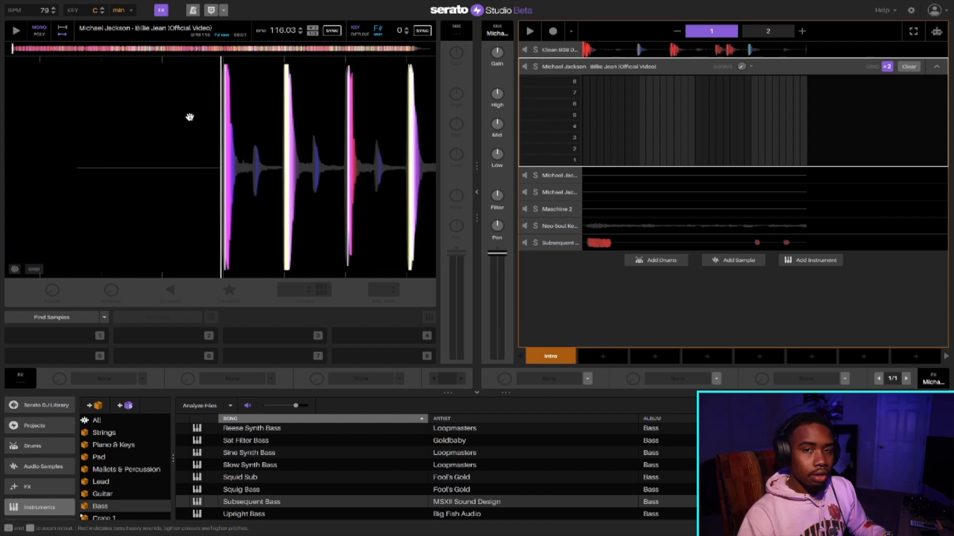
{"action": "left_click", "coordinate": [15, 33]}
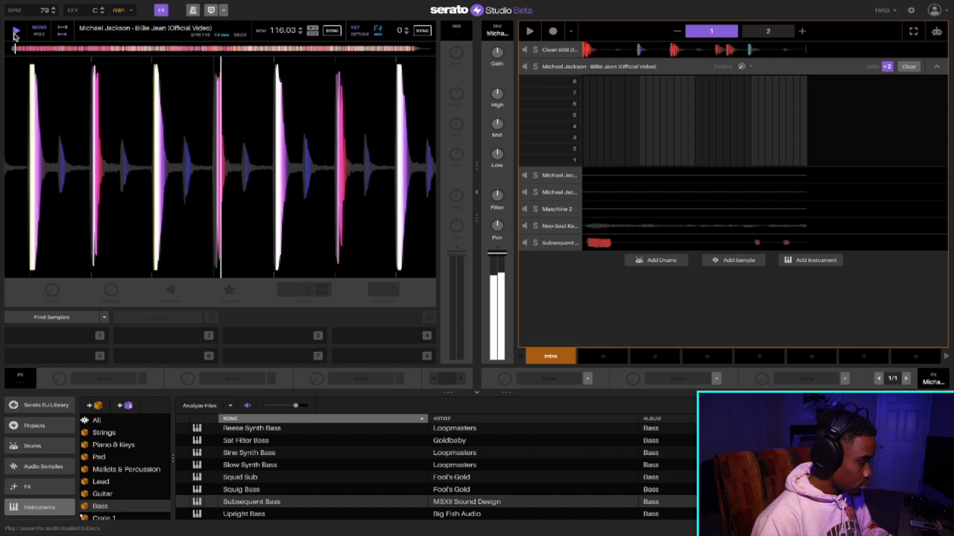
{"action": "left_click", "coordinate": [15, 33]}
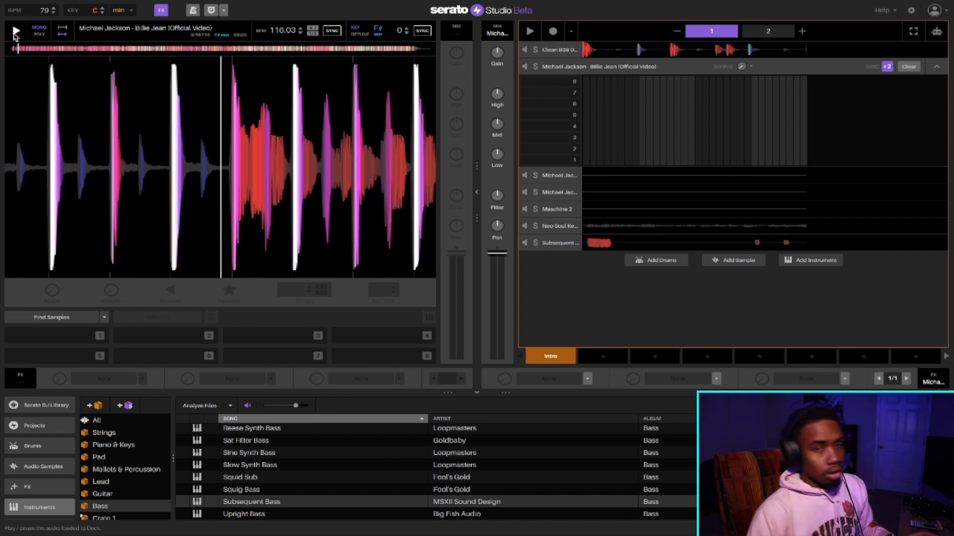
{"action": "left_click_drag", "start_coordinate": [57, 99], "coordinate": [302, 98]}
{"action": "left_click_drag", "start_coordinate": [234, 106], "coordinate": [217, 107]}
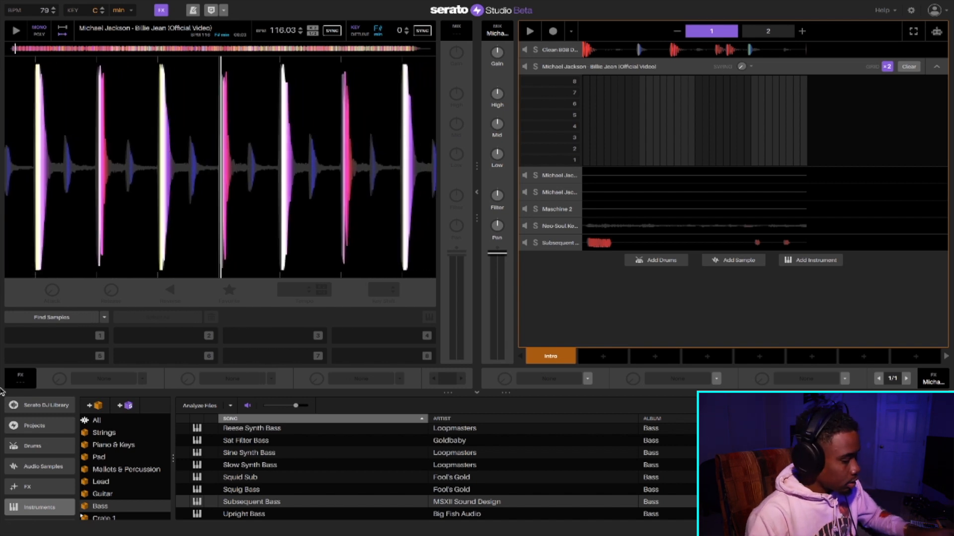
- Assign the cued drum hit to pad 1 and extend its slice to just before the next hi-hat
{"action": "key", "text": "1"}
{"action": "key", "text": "space"}
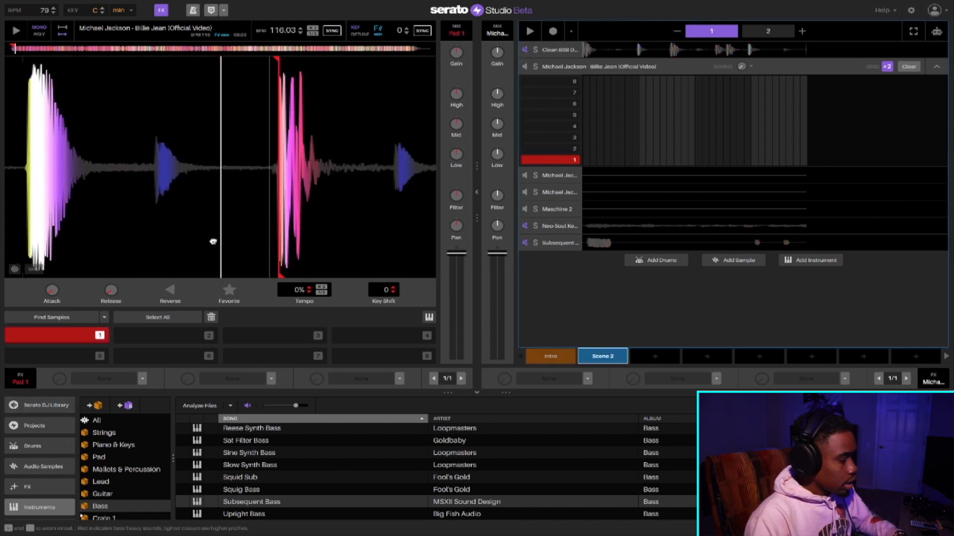
{"action": "key", "text": "1"}
{"action": "left_click_drag", "start_coordinate": [211, 274], "coordinate": [323, 274]}
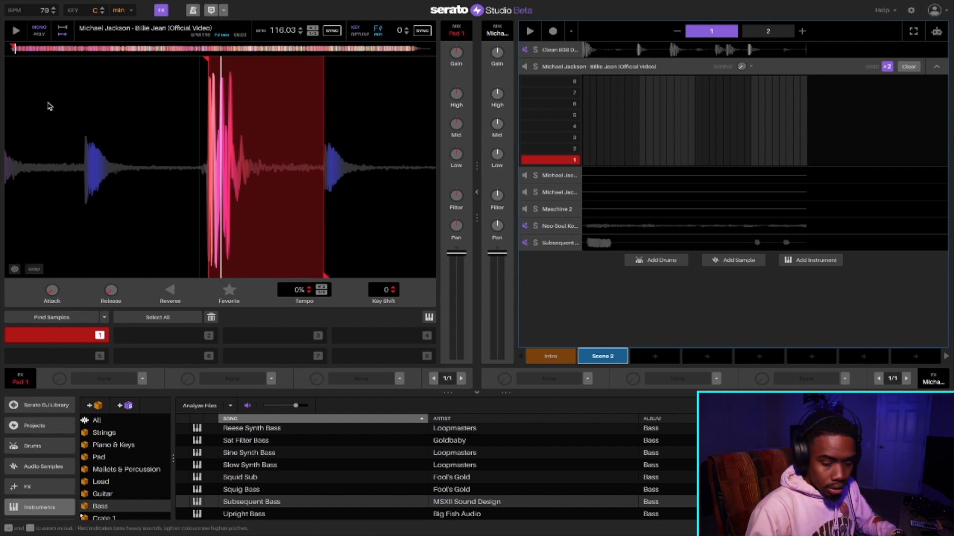
- Lengthen the release of pad 1 in the first Billie Jean deck while replaying the hit
{"action": "key", "text": "1"}
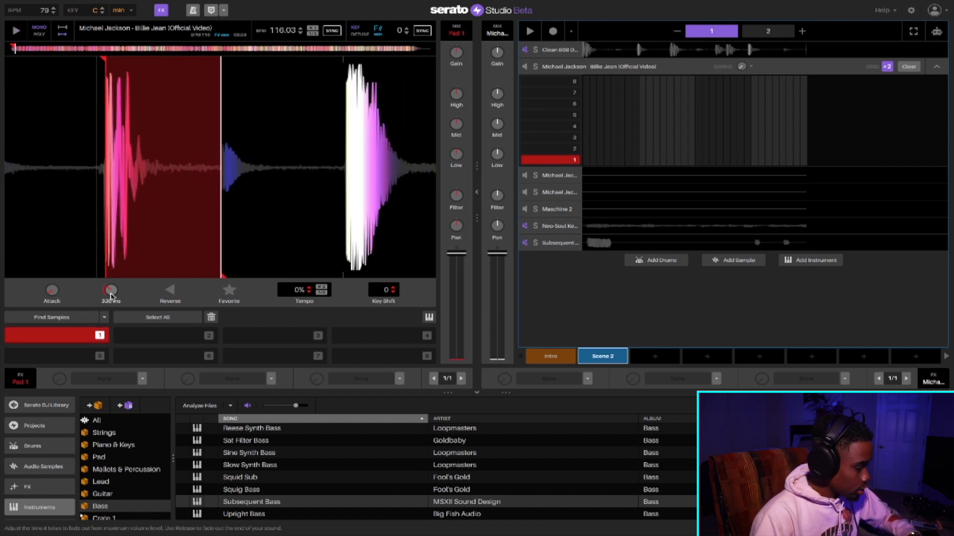
{"action": "key", "text": "1"}
{"action": "key", "text": "1"}
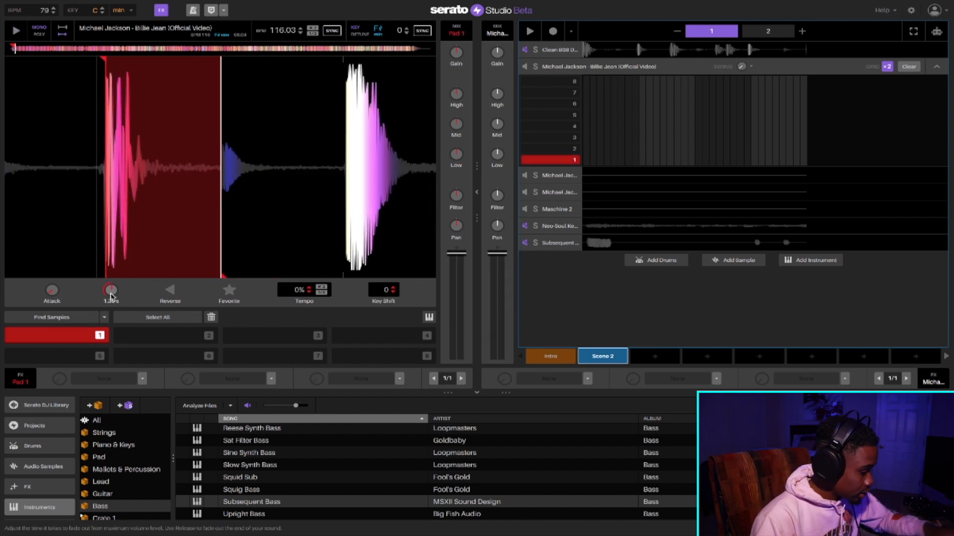
- Raise pad 1's Low EQ to +3.05 dB and turn down the Billie Jean deck's filter, replaying the hit
{"action": "key", "text": "1"}
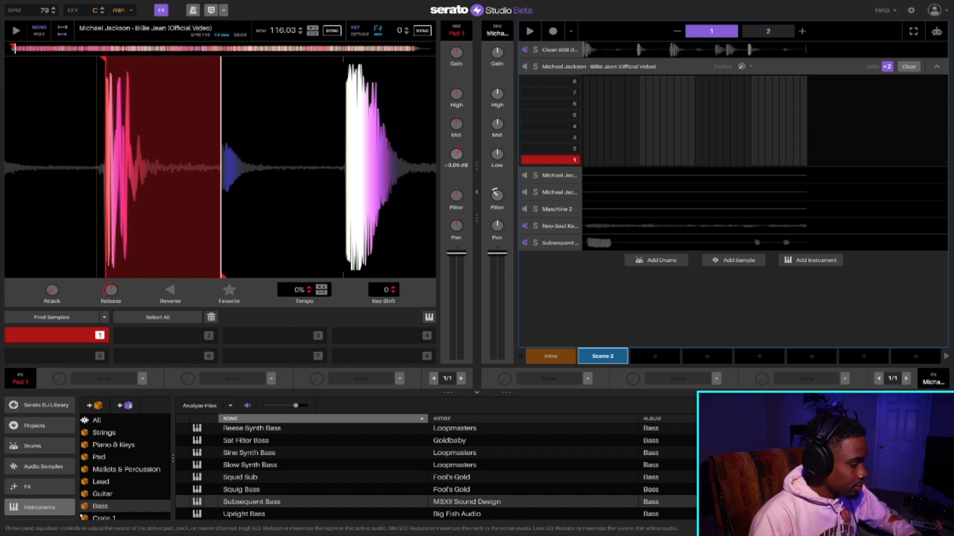
{"action": "key", "text": "1"}
{"action": "key", "text": "1"}
{"action": "key", "text": "1"}
{"action": "key", "text": "1"}
{"action": "key", "text": "1"}
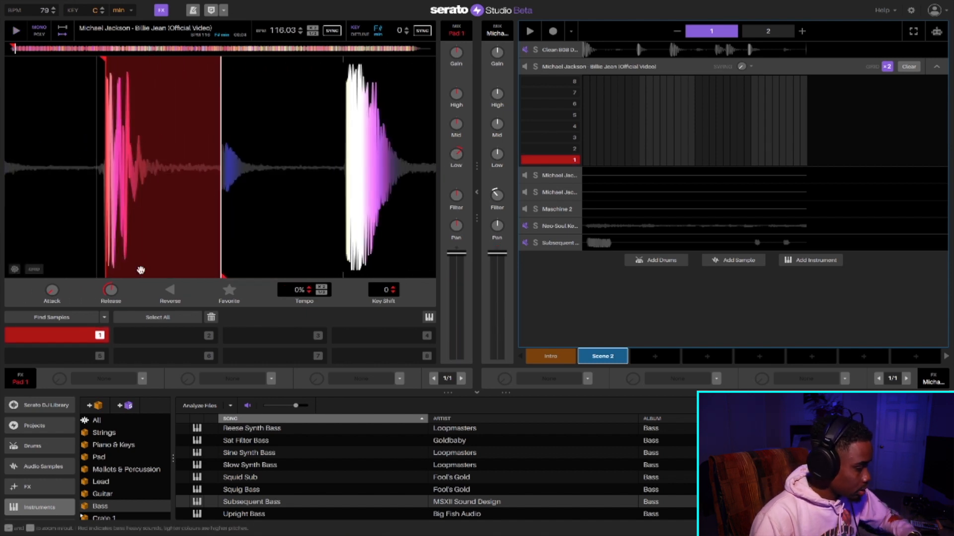
{"action": "key", "text": "1"}
{"action": "key", "text": "1"}
{"action": "key", "text": "1"}
{"action": "key", "text": "1"}
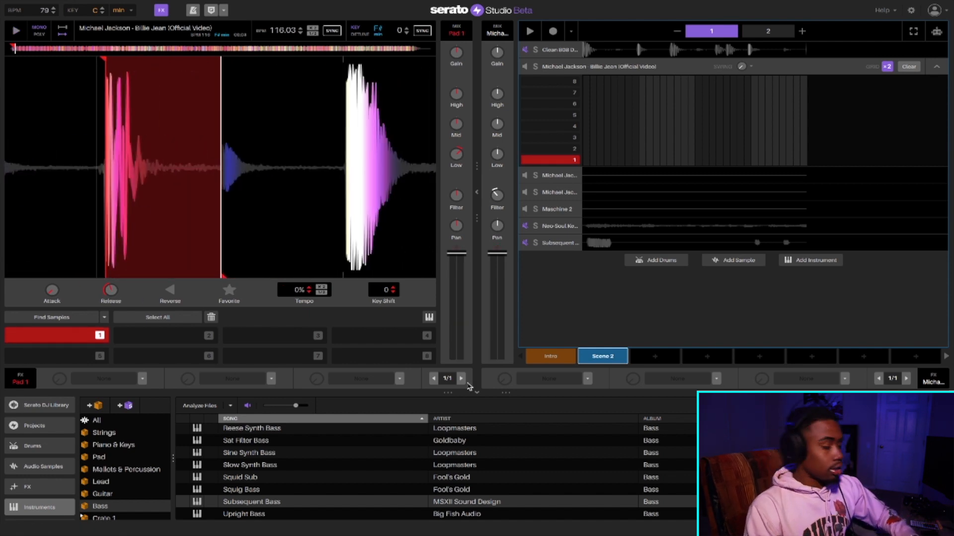
- Open the Billie Jean (Official Video) 2 deck and assign a louder intro drum hit to its pad 1
{"action": "left_click", "coordinate": [558, 180]}
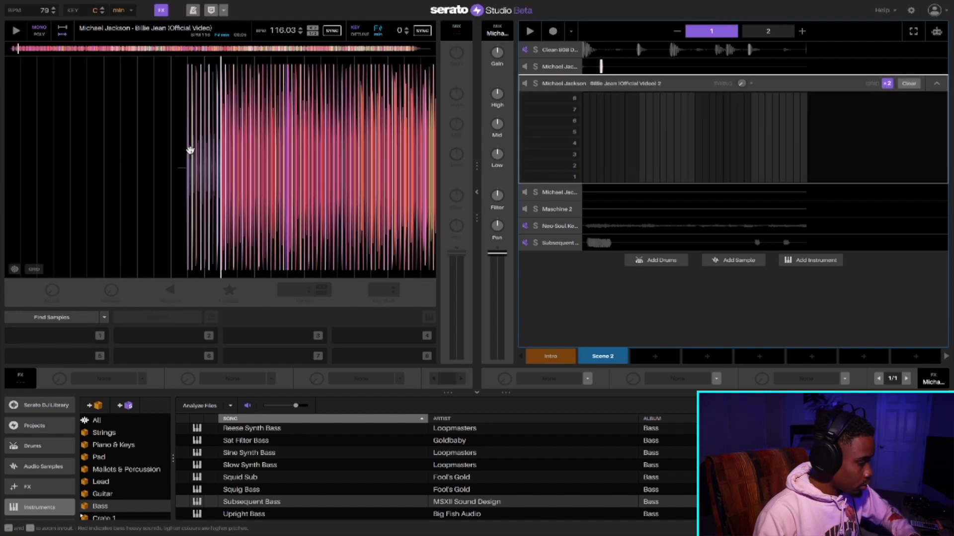
{"action": "scroll", "coordinate": [153, 113], "scroll_direction": "up", "scroll_amount": 5}
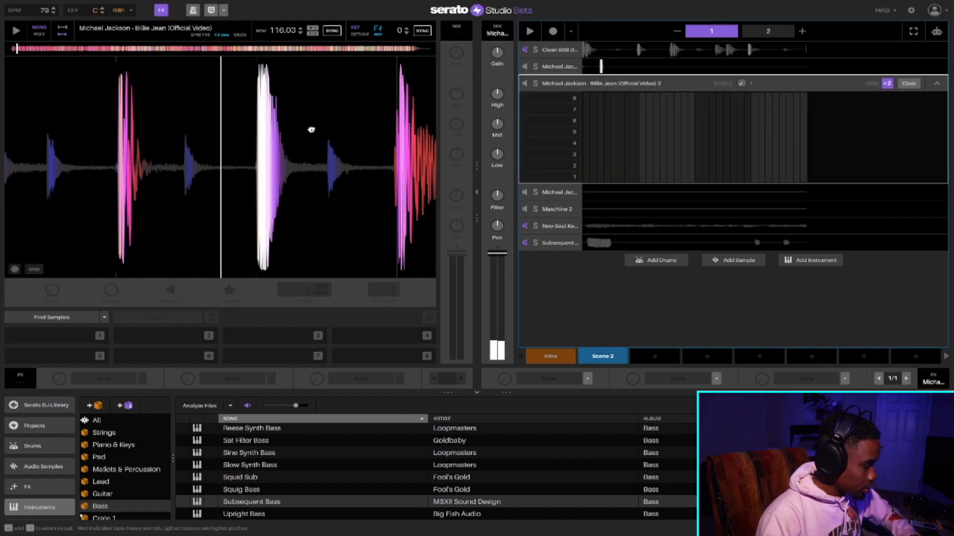
{"action": "left_click_drag", "start_coordinate": [334, 130], "coordinate": [251, 124]}
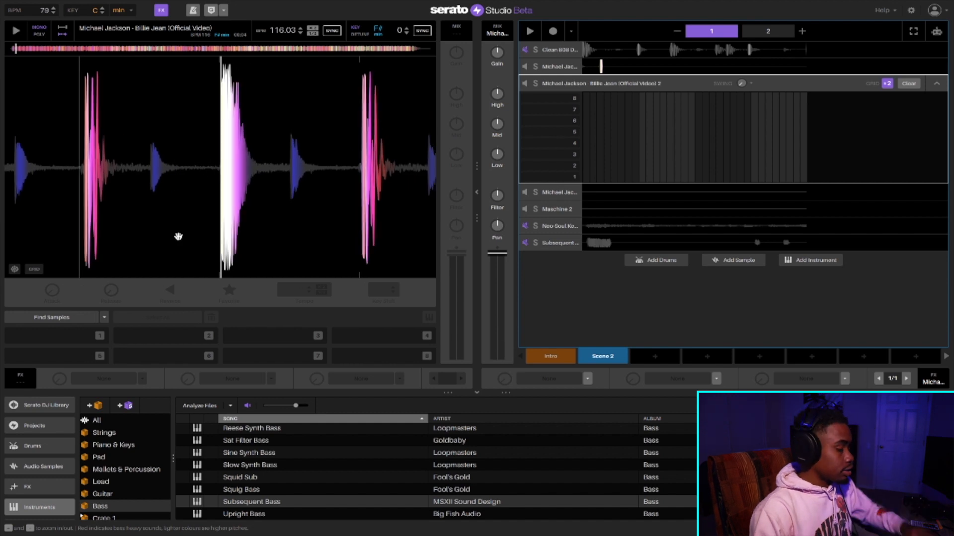
{"action": "left_click", "coordinate": [55, 335]}
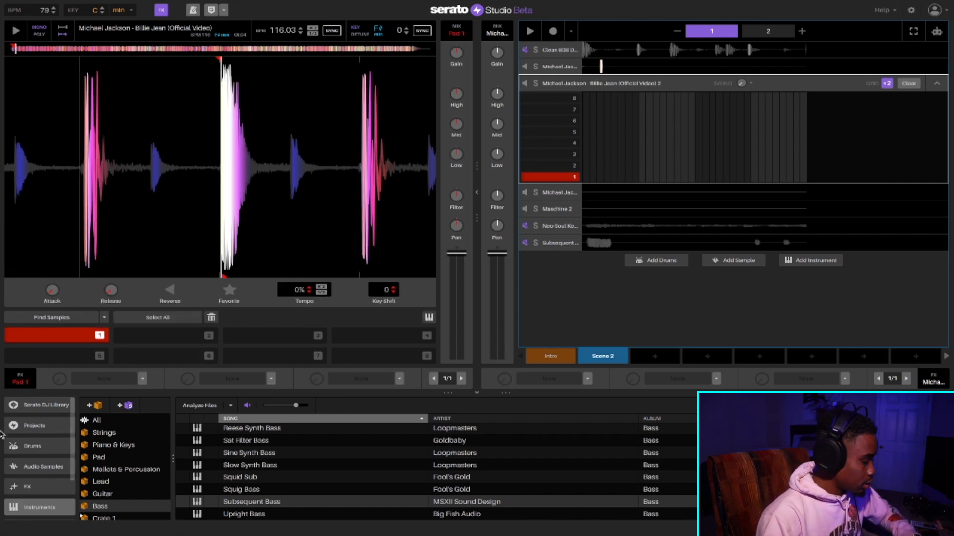
{"action": "key", "text": "1"}
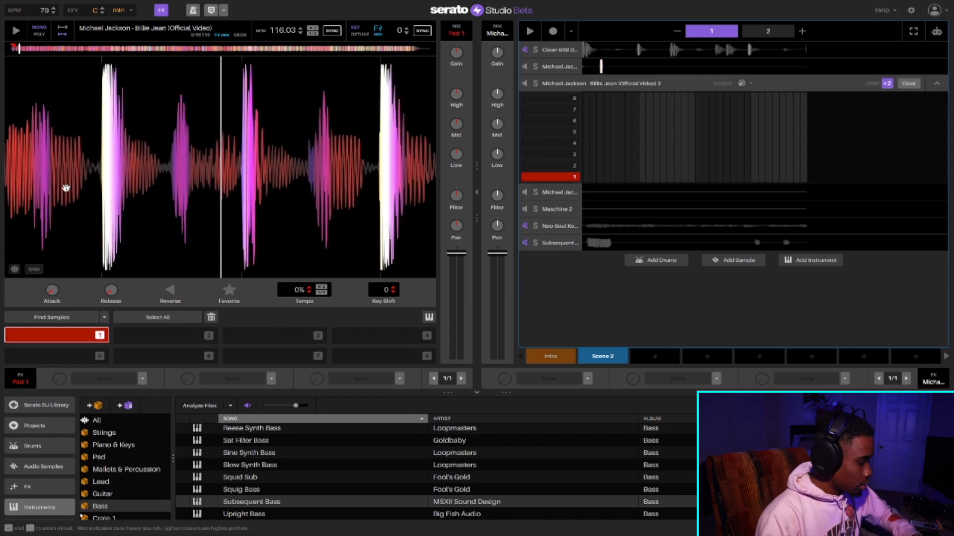
- Extend pad 1's slice on the second Billie Jean deck to just before the following hi-hat
{"action": "left_click_drag", "start_coordinate": [66, 124], "coordinate": [472, 119]}
{"action": "mouse_move", "coordinate": [238, 119]}
{"action": "left_mouse_down"}
{"action": "mouse_move", "coordinate": [581, 154]}
{"action": "mouse_move", "coordinate": [455, 129]}
{"action": "left_mouse_up"}
{"action": "left_click_drag", "start_coordinate": [180, 273], "coordinate": [252, 273]}
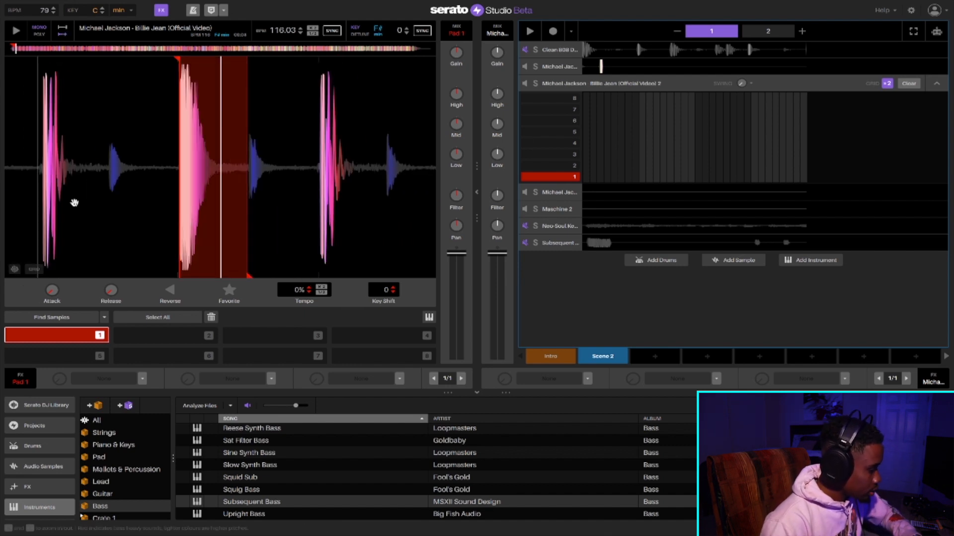
- Increase the release of pad 1 on the second Billie Jean deck and replay the slice
{"action": "left_click_drag", "start_coordinate": [110, 289], "coordinate": [111, 277]}
{"action": "key", "text": "2"}
{"action": "key", "text": "1"}
{"action": "key", "text": "1"}
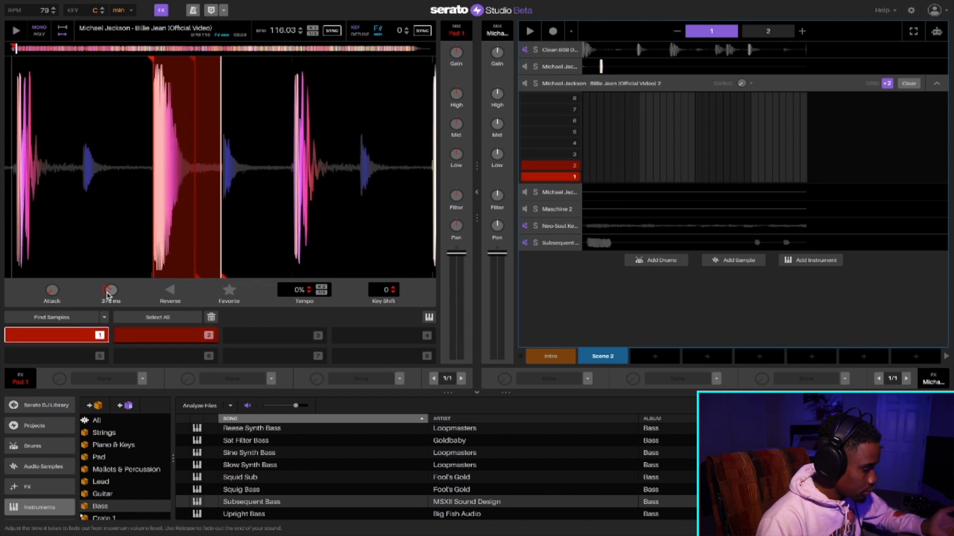
- Audition pad 2 on the second Billie Jean deck, clear its slice and reselect pad 1
{"action": "left_click", "coordinate": [204, 340]}
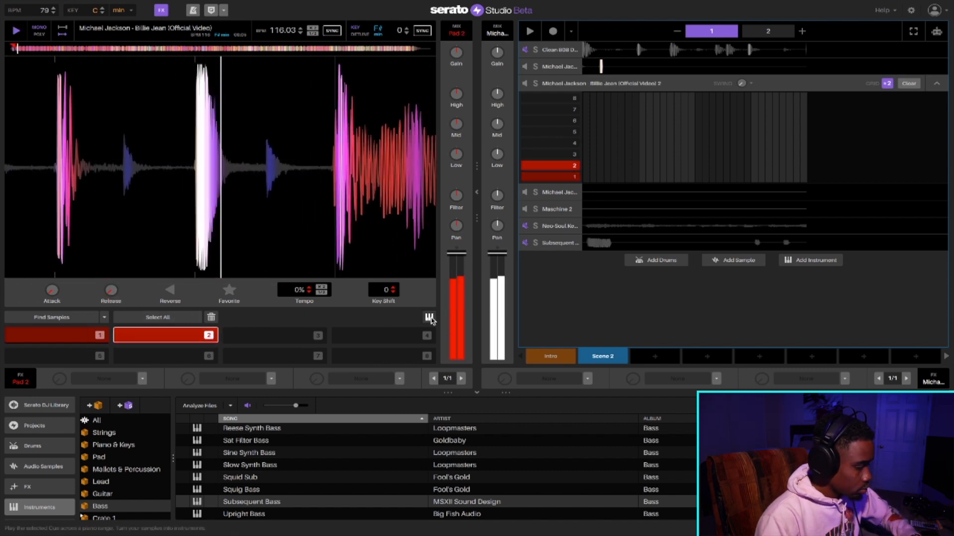
{"action": "left_click", "coordinate": [429, 318]}
{"action": "left_click", "coordinate": [429, 318]}
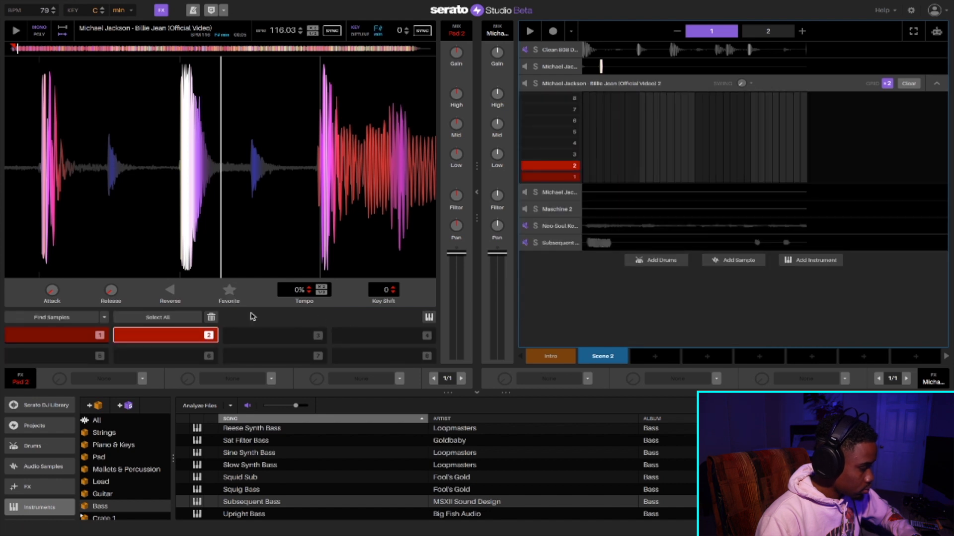
{"action": "left_click", "coordinate": [82, 339]}
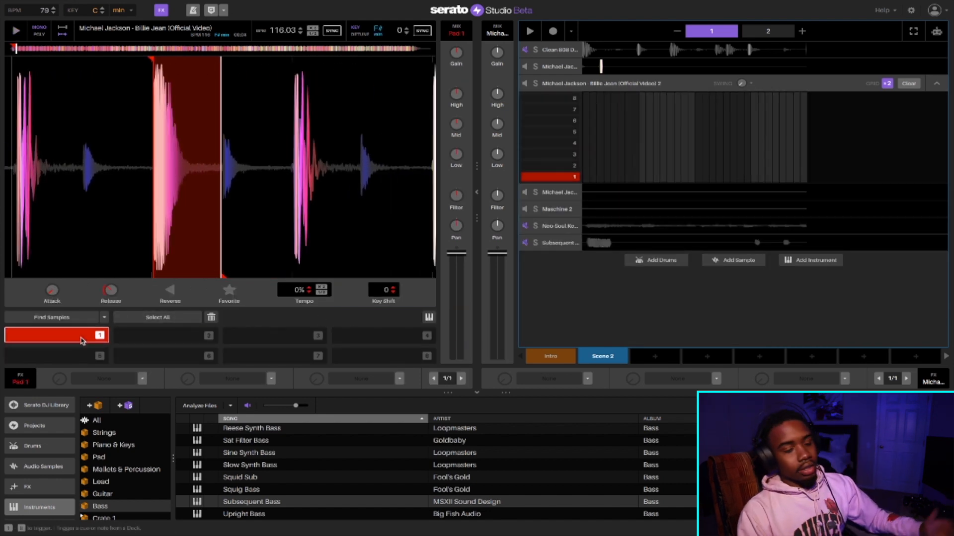
- Open the Billie Jean (Official Video) 3 deck and assign an intro hi-hat to its pad 1
{"action": "left_click", "coordinate": [561, 192]}
{"action": "scroll", "coordinate": [162, 148], "scroll_direction": "up", "scroll_amount": 5}
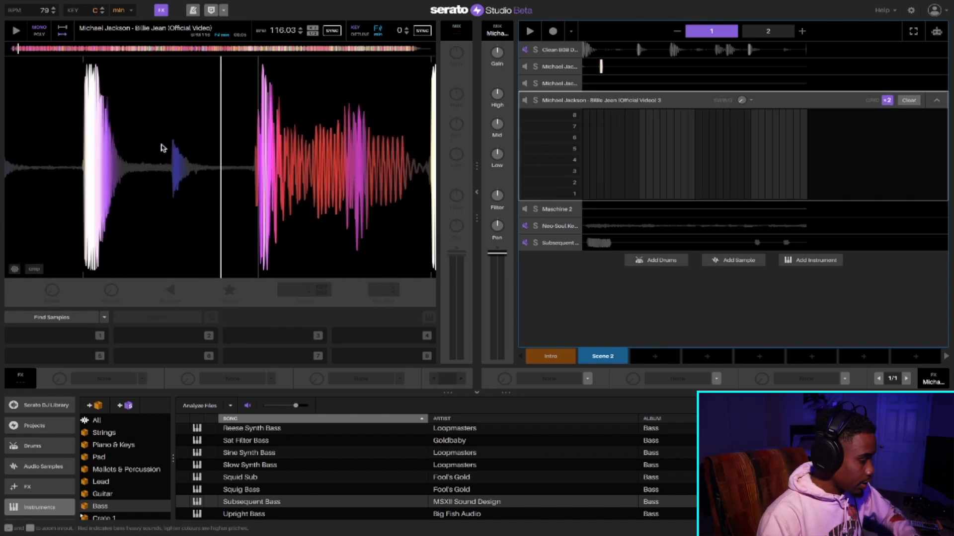
{"action": "left_click_drag", "start_coordinate": [155, 147], "coordinate": [237, 131]}
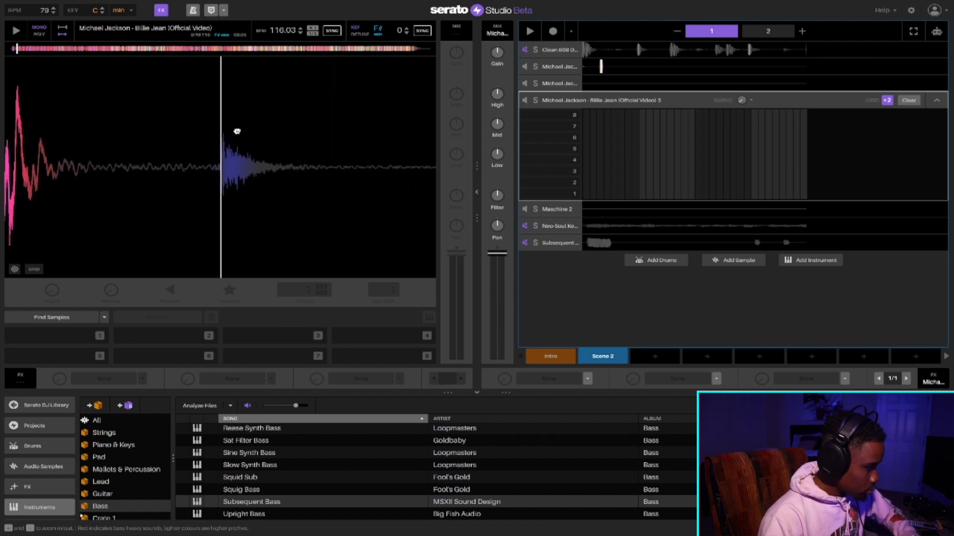
{"action": "key", "text": "1"}
- Set the end of pad 1's hi-hat slice just before the following loud drum hit and replay it
{"action": "mouse_move", "coordinate": [194, 153]}
{"action": "left_mouse_down"}
{"action": "mouse_move", "coordinate": [92, 151]}
{"action": "mouse_move", "coordinate": [50, 164]}
{"action": "left_mouse_up"}
{"action": "left_click_drag", "start_coordinate": [106, 274], "coordinate": [364, 272]}
{"action": "key", "text": "1"}
{"action": "key", "text": "1"}
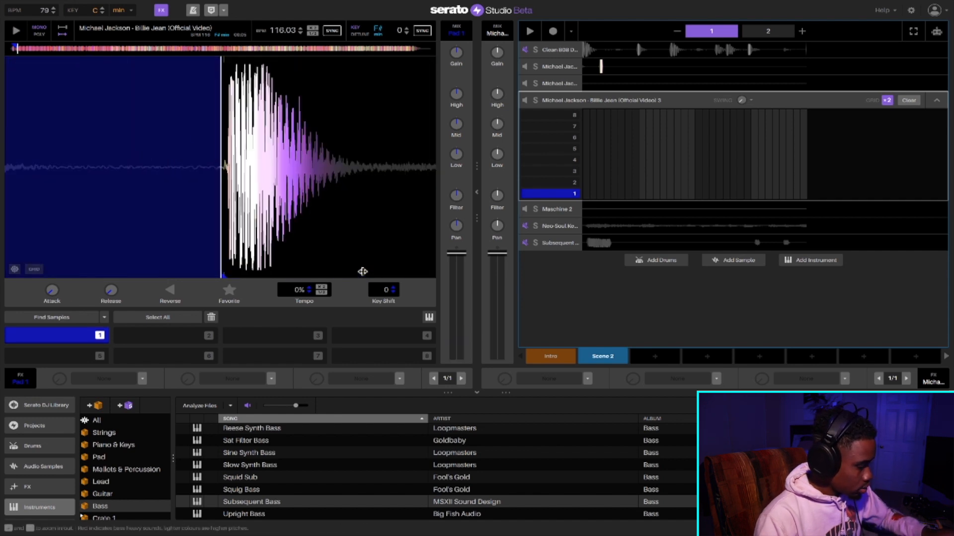
- Increase the release of the hi-hat slice on pad 1 and replay it
{"action": "left_click_drag", "start_coordinate": [103, 298], "coordinate": [103, 298]}
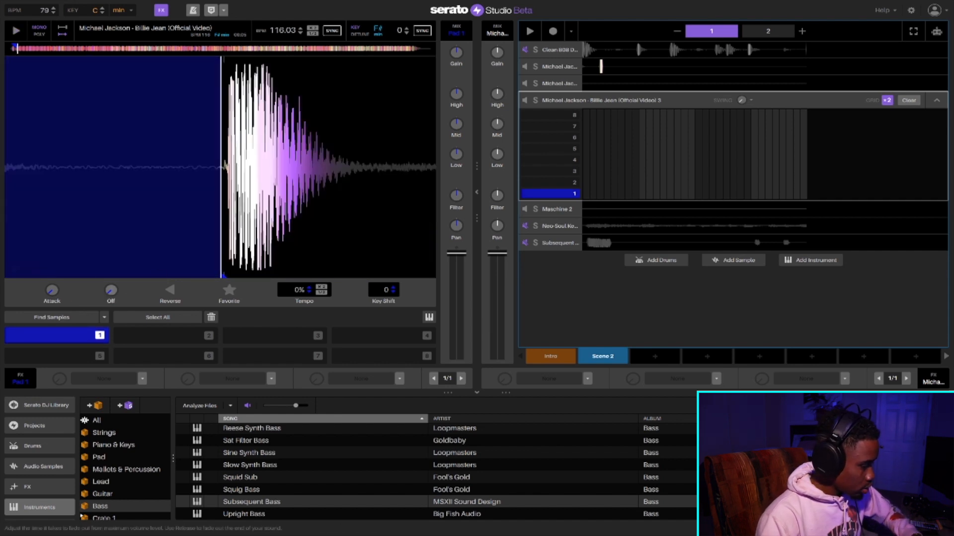
{"action": "key", "text": "1"}
{"action": "key", "text": "1"}
{"action": "key", "text": "1"}
{"action": "key", "text": "1"}
{"action": "key", "text": "1"}
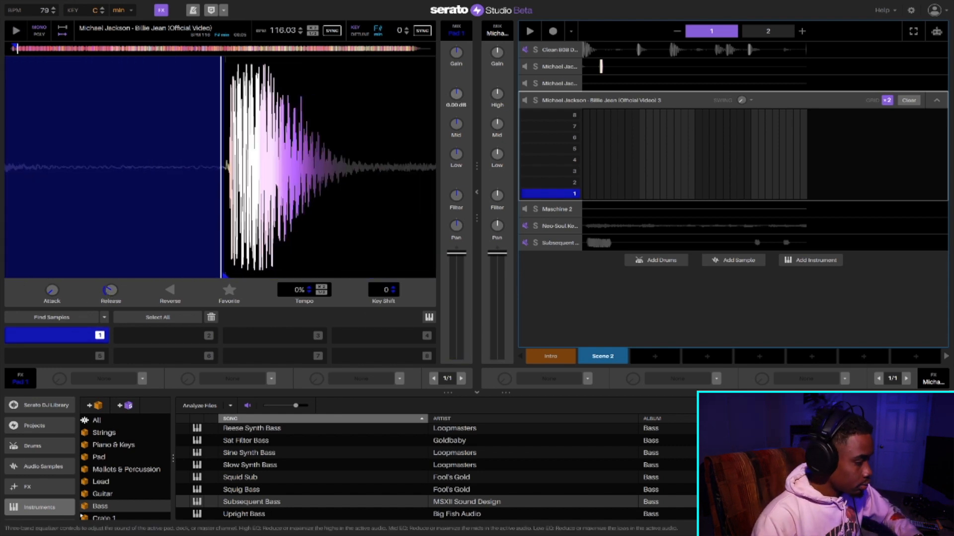
- Boost the High EQ of the hi-hat pad and cut the Low EQ on both the pad and its deck
{"action": "key", "text": "1"}
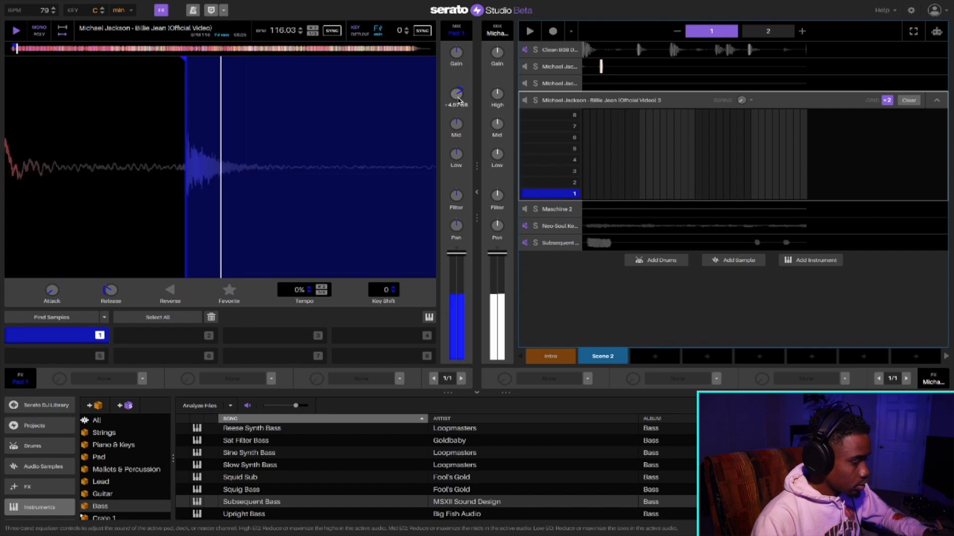
{"action": "key", "text": "1"}
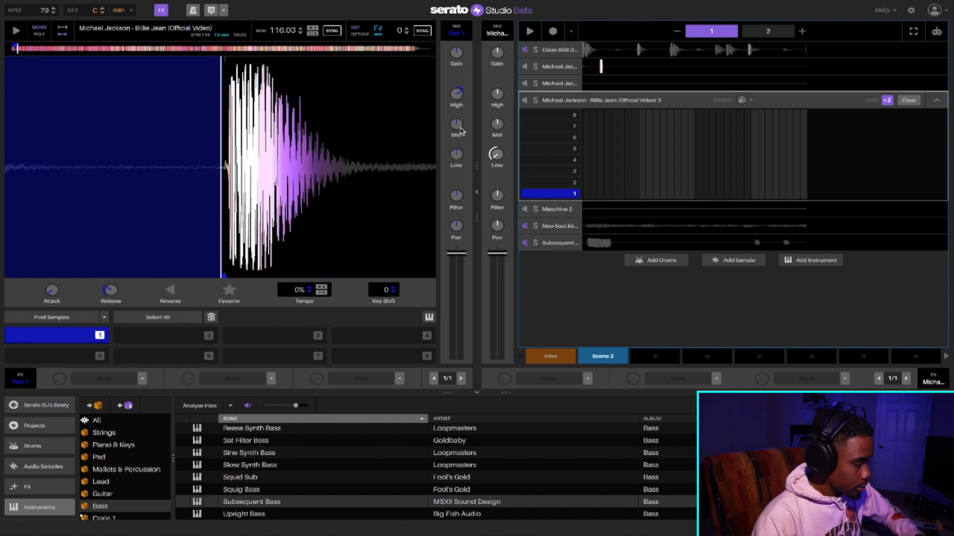
{"action": "left_click_drag", "start_coordinate": [454, 158], "coordinate": [453, 193]}
- Set the hi-hat pad's key shift to -3 and replay the slice
{"action": "key", "text": "1"}
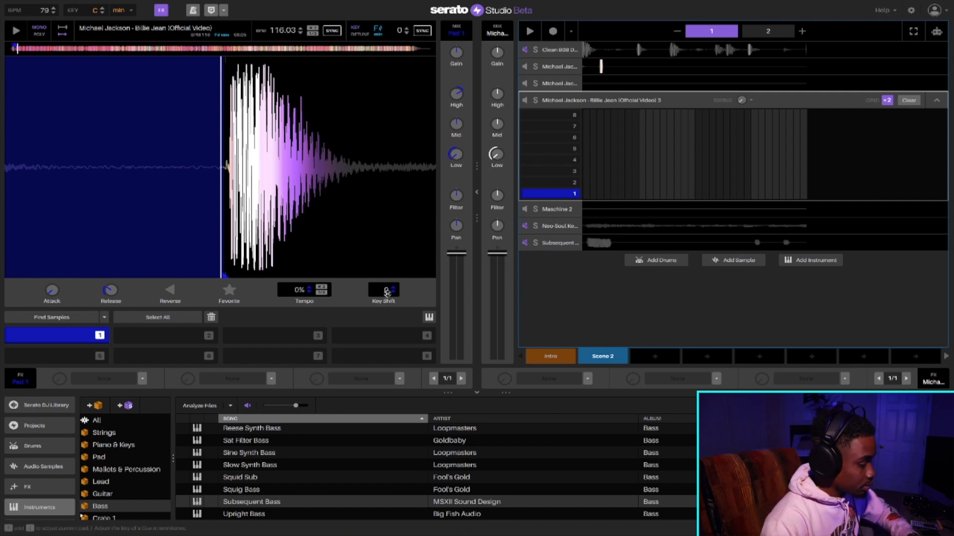
{"action": "key", "text": "1"}
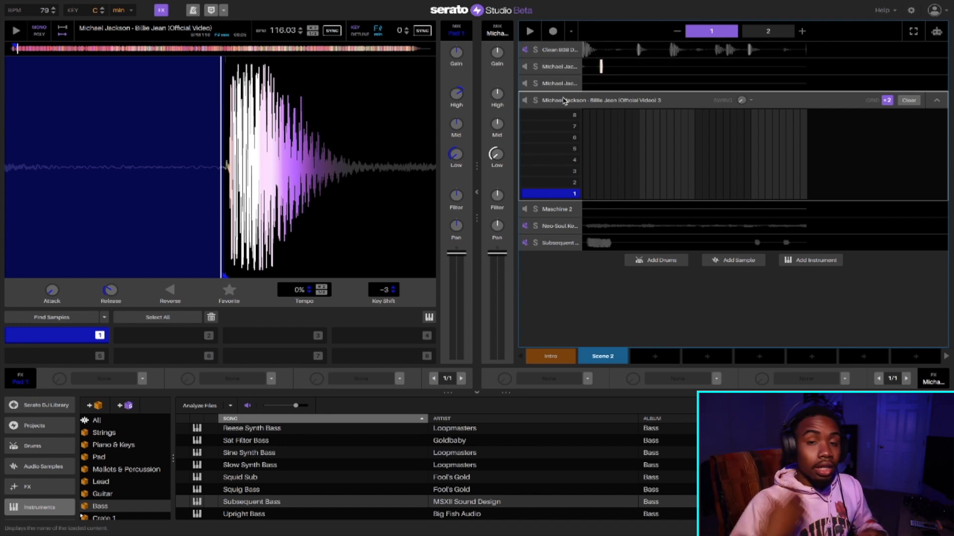
{"action": "left_click", "coordinate": [552, 29]}
{"action": "key", "text": "1"}
{"action": "key", "text": "1"}
{"action": "key", "text": "1"}
{"action": "key", "text": "1"}
{"action": "key", "text": "1"}
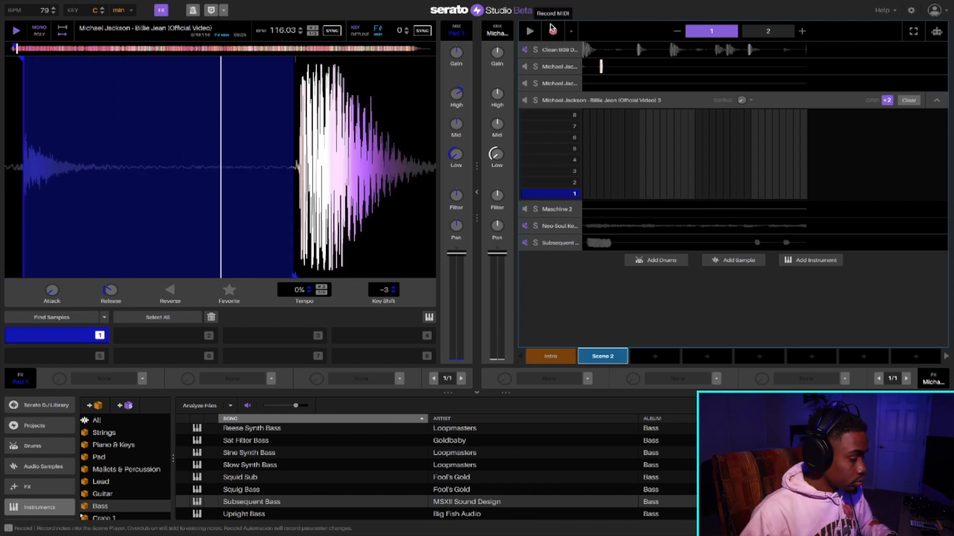
{"action": "key", "text": "1"}
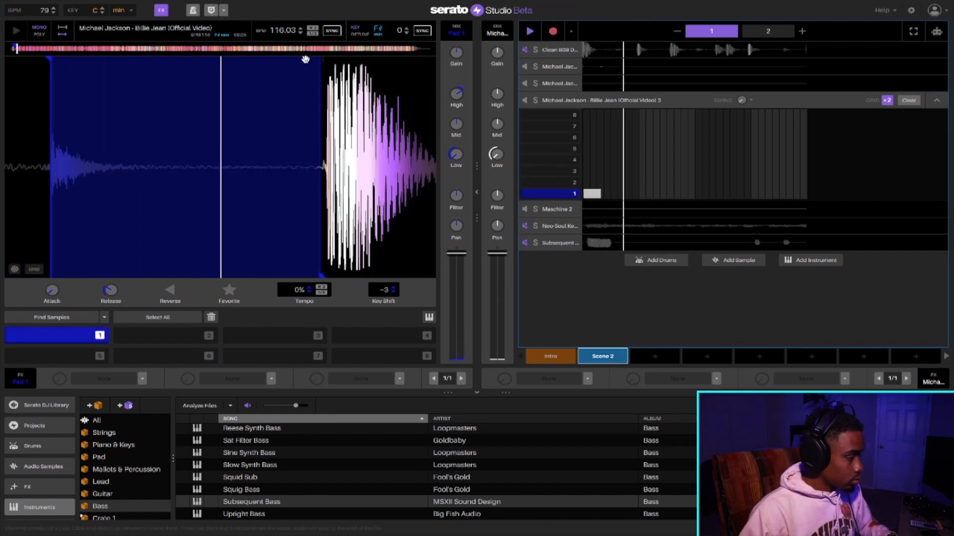
{"action": "key", "text": "1"}
{"action": "key", "text": "1"}
- Turn on the metronome and record a repeating hi-hat pattern from pad 1 across Scene 2 on the third Billie Jean deck
{"action": "mouse_move", "coordinate": [231, 4]}
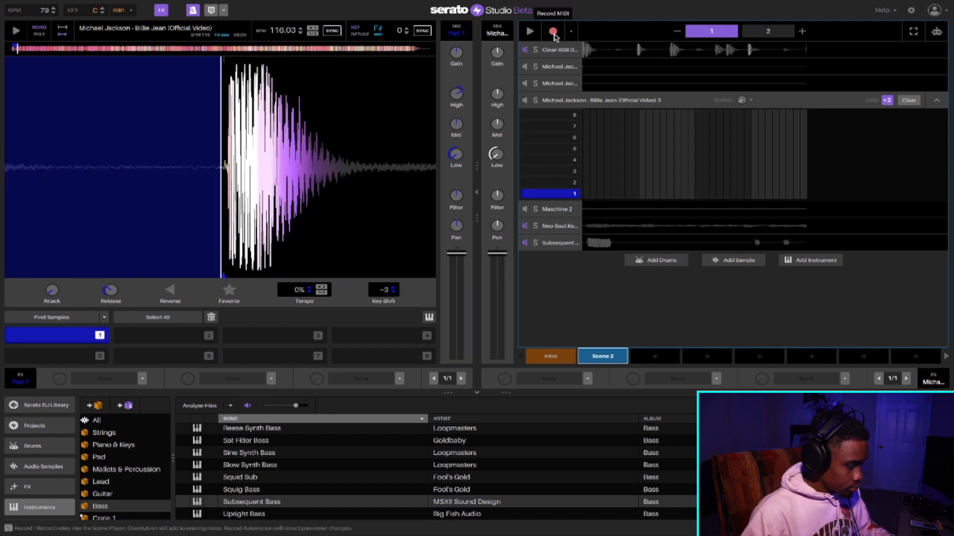
{"action": "left_click", "coordinate": [554, 34]}
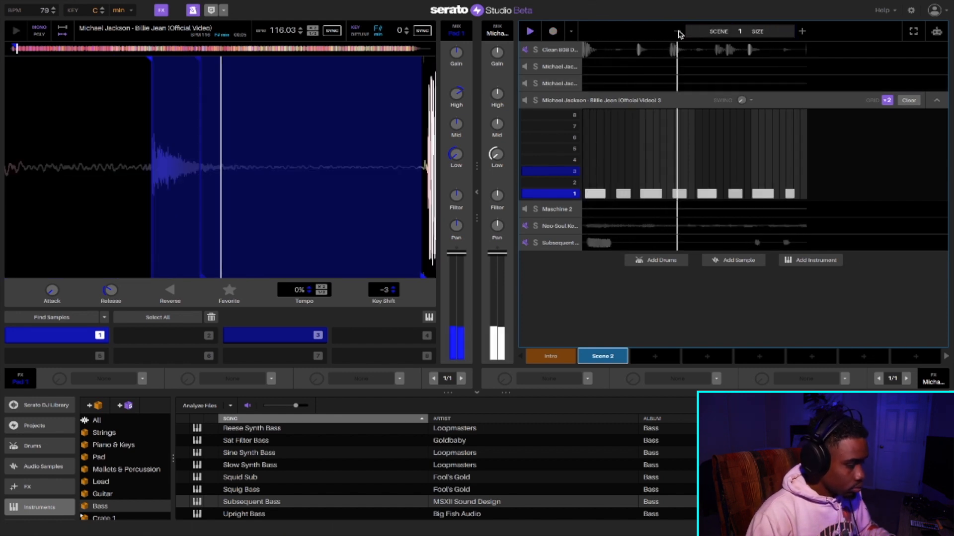
{"action": "mouse_move", "coordinate": [711, 534]}
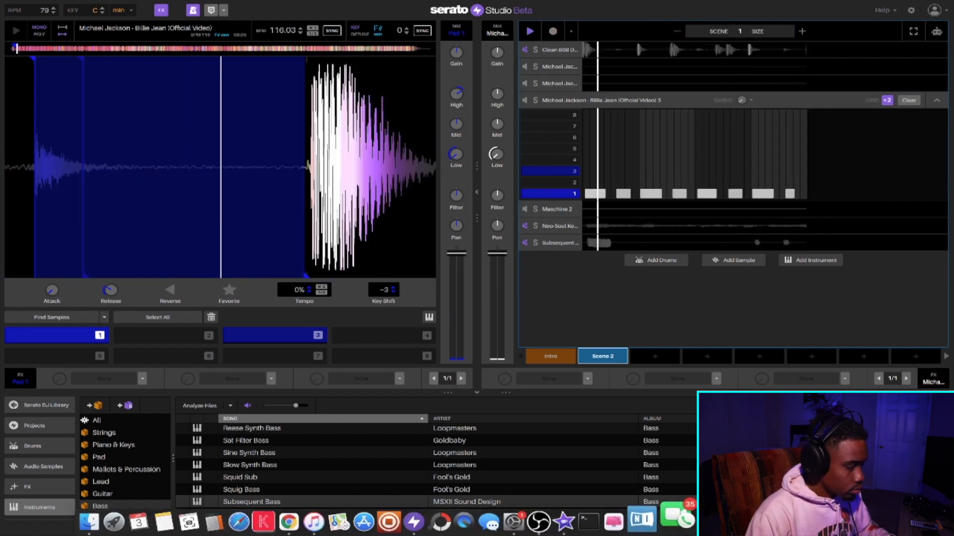
- Record pad 1 hits on the second Billie Jean deck over the hi-hats in Scene 2, then stop playback
{"action": "left_click", "coordinate": [565, 83]}
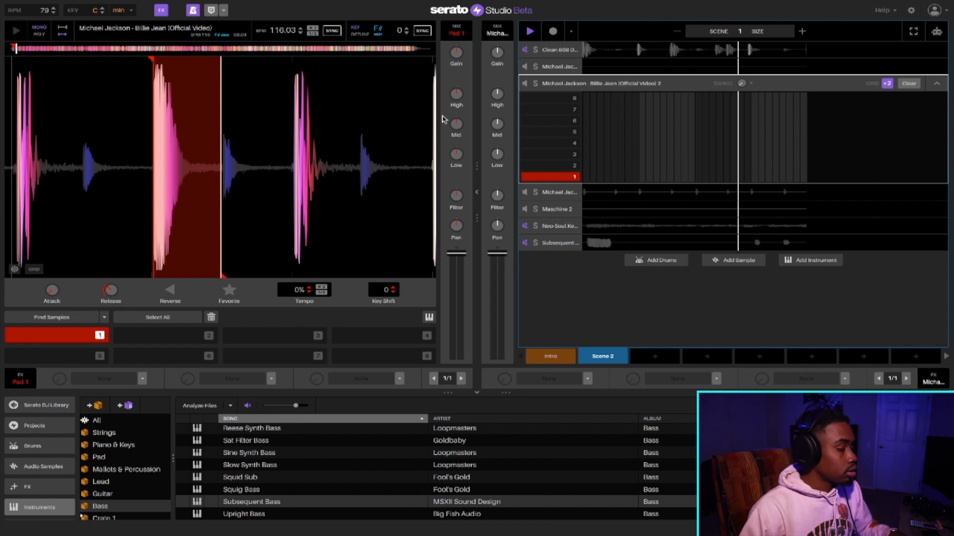
{"action": "mouse_move", "coordinate": [624, 534]}
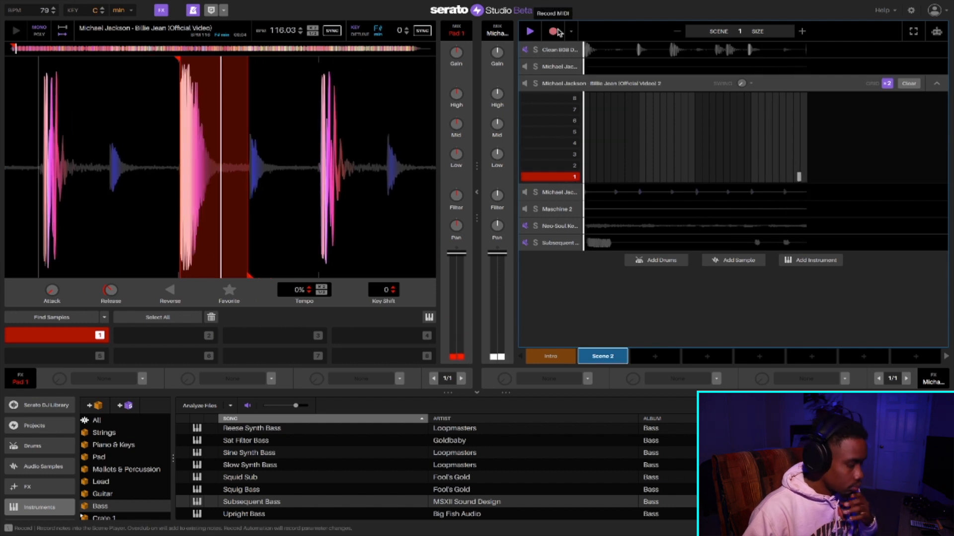
{"action": "key", "text": "1"}
{"action": "key", "text": "1"}
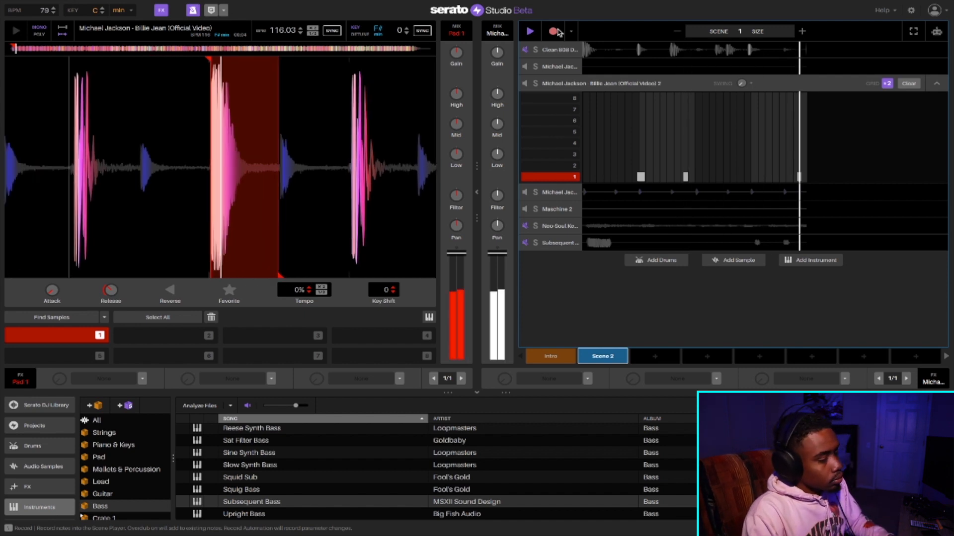
{"action": "key", "text": "space"}
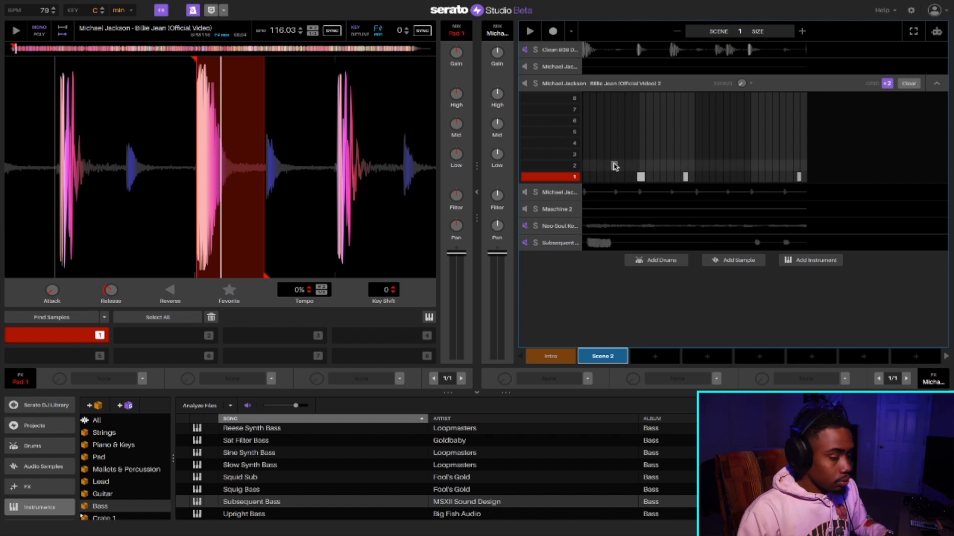
- Open the first Billie Jean deck and load the AUGraphicEQ plugin into pad 1's third effect slot
{"action": "left_click", "coordinate": [554, 68]}
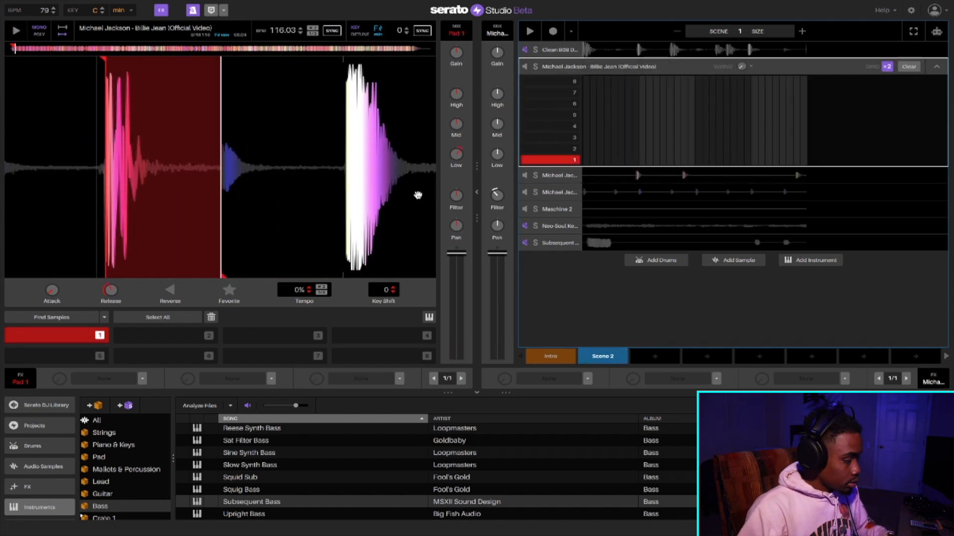
{"action": "left_click", "coordinate": [399, 378]}
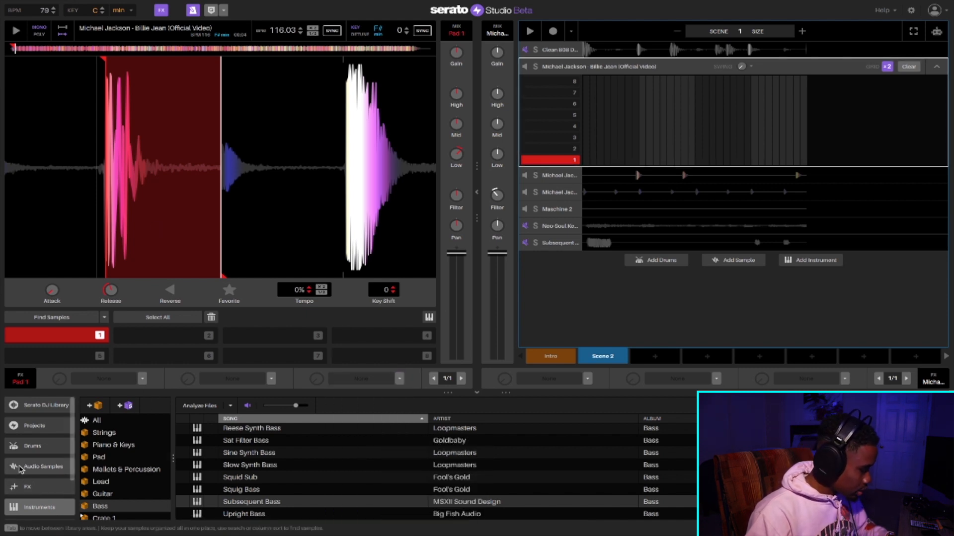
{"action": "scroll", "coordinate": [20, 470], "scroll_direction": "down", "scroll_amount": 3}
{"action": "scroll", "coordinate": [20, 470], "scroll_direction": "up", "scroll_amount": 3}
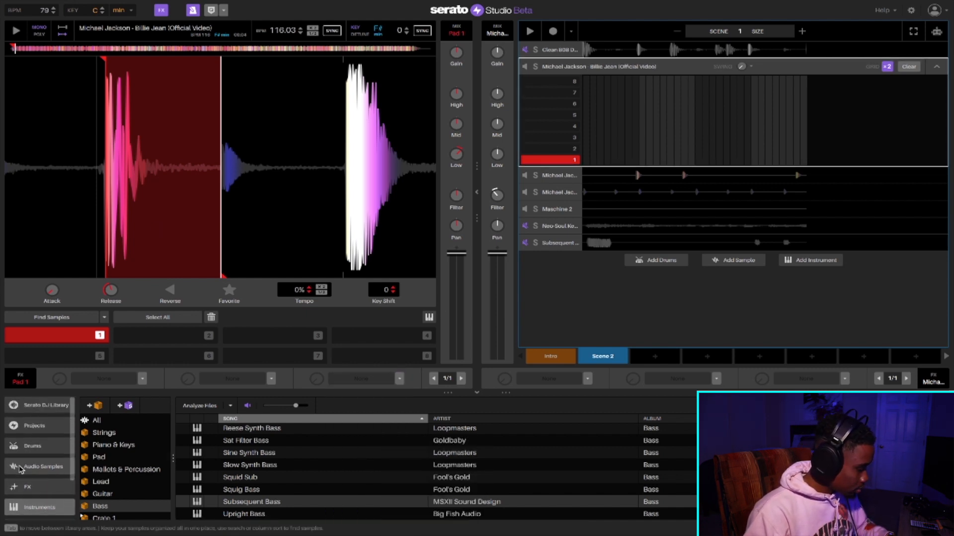
{"action": "scroll", "coordinate": [27, 482], "scroll_direction": "down", "scroll_amount": 3}
{"action": "left_click", "coordinate": [33, 494]}
{"action": "scroll", "coordinate": [261, 436], "scroll_direction": "down", "scroll_amount": 1}
{"action": "scroll", "coordinate": [261, 436], "scroll_direction": "up", "scroll_amount": 5}
{"action": "scroll", "coordinate": [261, 436], "scroll_direction": "down", "scroll_amount": 5}
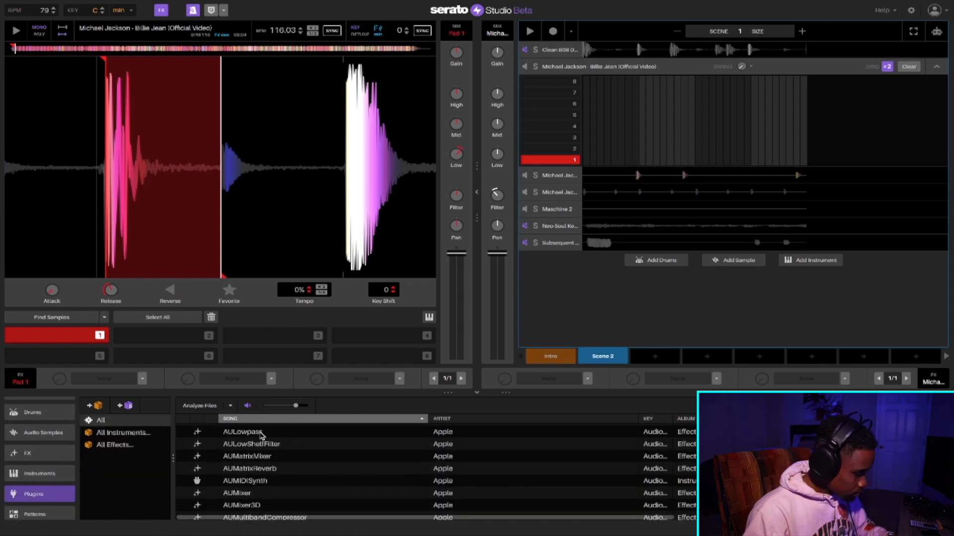
{"action": "scroll", "coordinate": [247, 464], "scroll_direction": "up", "scroll_amount": 3}
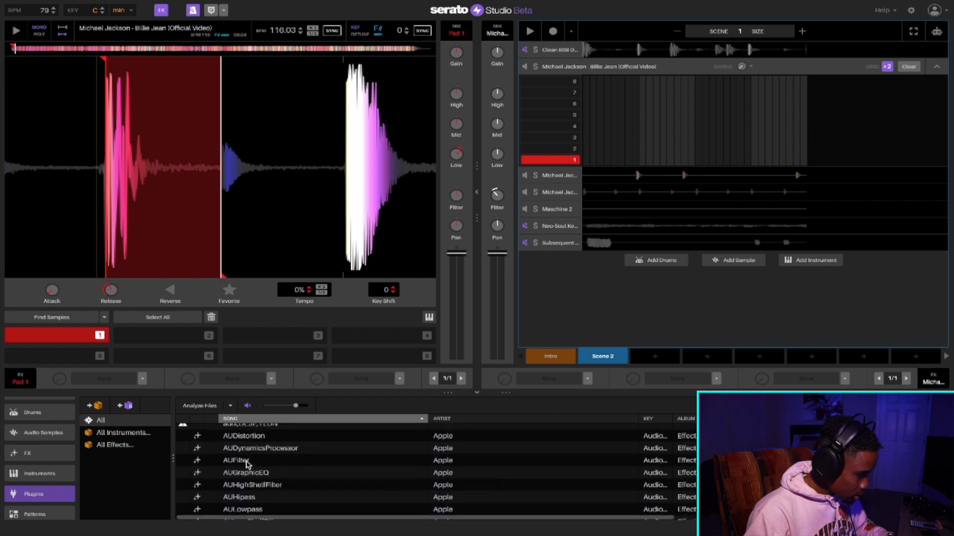
{"action": "left_click_drag", "start_coordinate": [247, 467], "coordinate": [371, 380]}
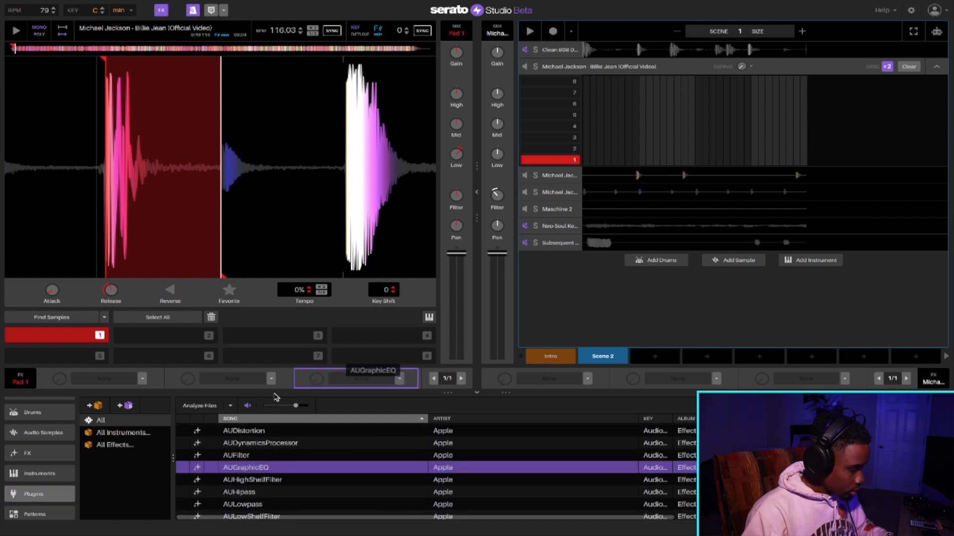
{"action": "left_click_drag", "start_coordinate": [293, 393], "coordinate": [288, 404]}
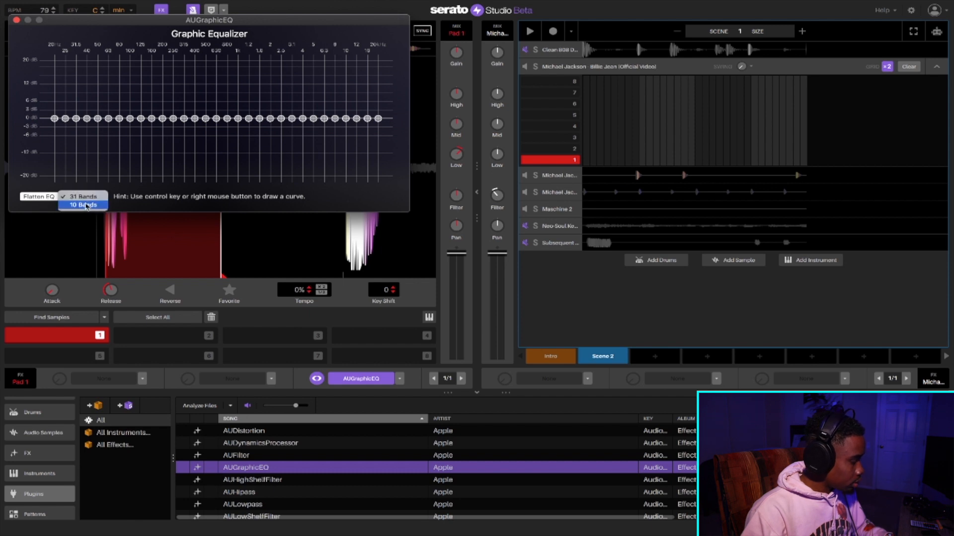
- Switch the graphic equalizer to 10 bands and boost the lows, with 32 Hz at 7.09 dB, 64 Hz highest and 128 Hz at 8.56 dB
{"action": "left_click", "coordinate": [86, 205]}
{"action": "left_click_drag", "start_coordinate": [85, 103], "coordinate": [84, 77]}
{"action": "left_click_drag", "start_coordinate": [47, 118], "coordinate": [48, 100]}
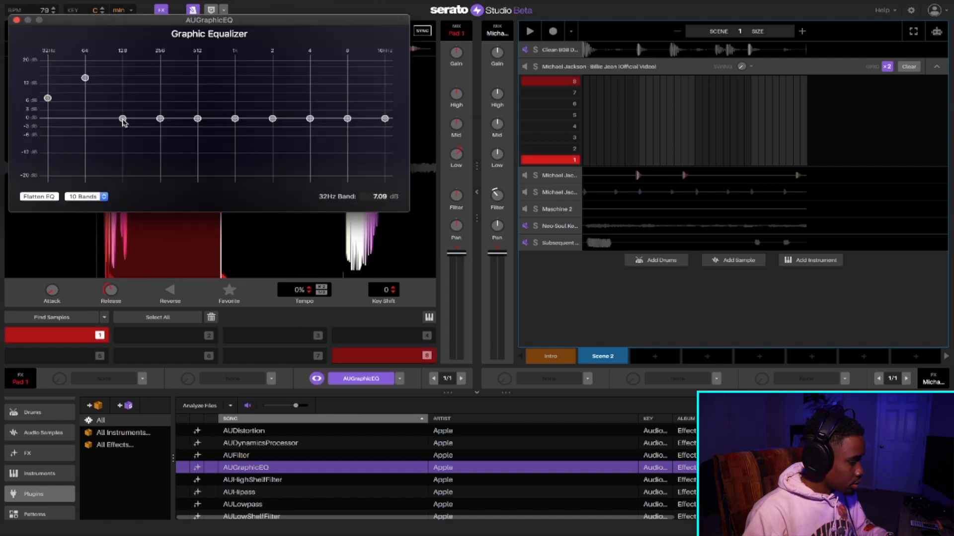
{"action": "left_click_drag", "start_coordinate": [123, 119], "coordinate": [123, 94]}
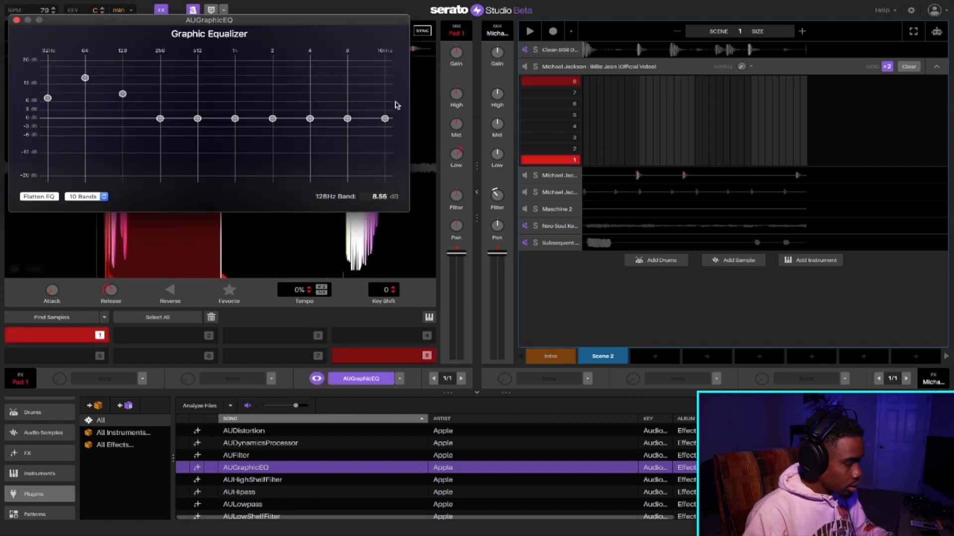
- Cut the equalizer's 2, 4, 8 and 16 kHz bands to -20 dB, audition pad 1 and close the equalizer window
{"action": "left_click_drag", "start_coordinate": [311, 123], "coordinate": [311, 177]}
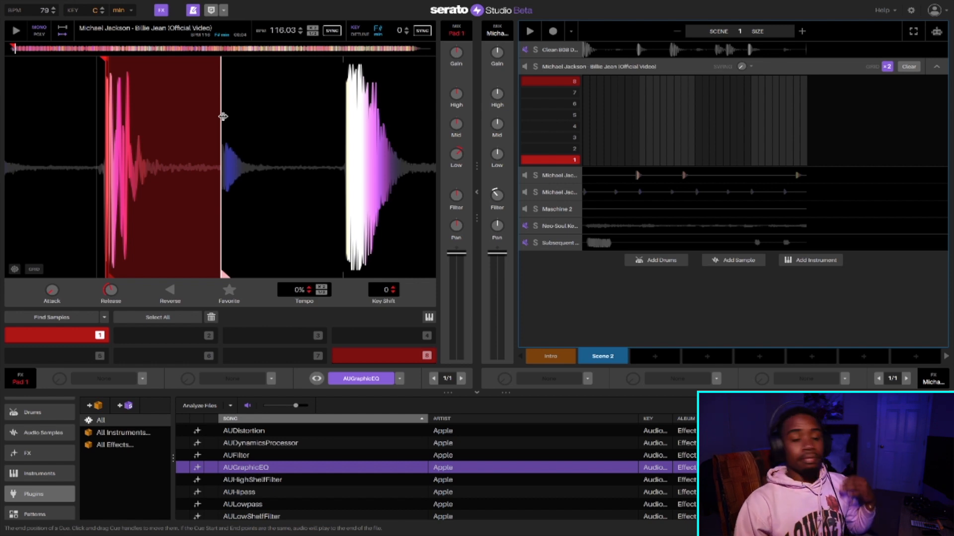
{"action": "key", "text": "1"}
{"action": "key", "text": "1"}
{"action": "key", "text": "1"}
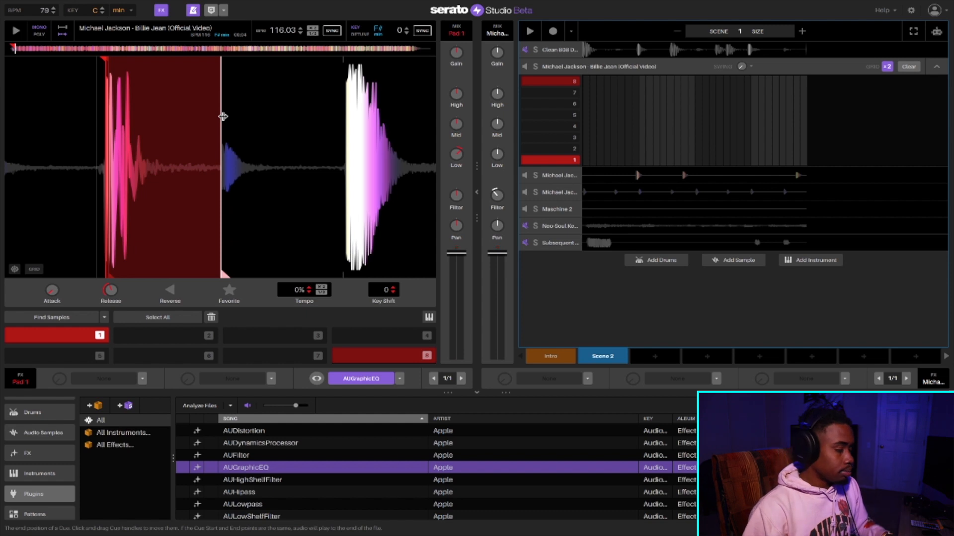
{"action": "left_click", "coordinate": [316, 380]}
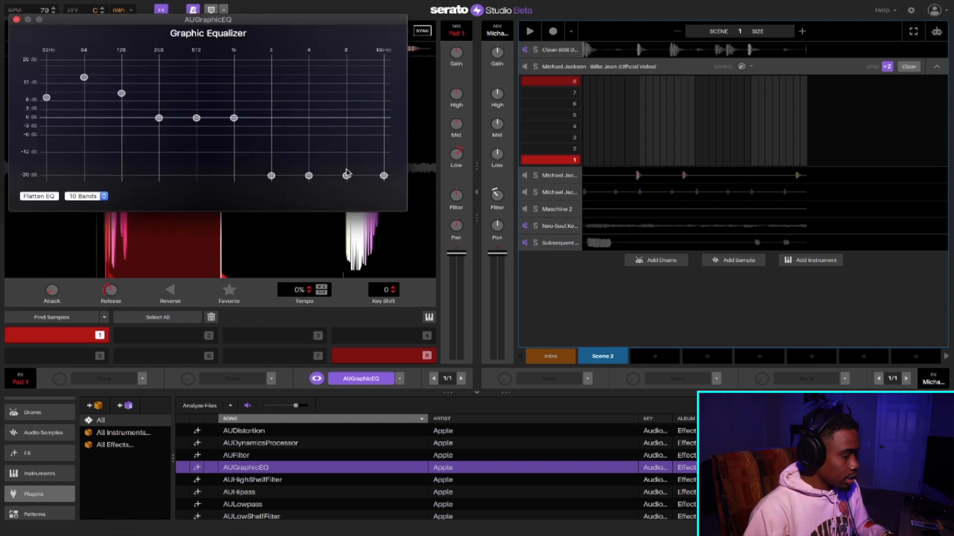
{"action": "left_click", "coordinate": [16, 20]}
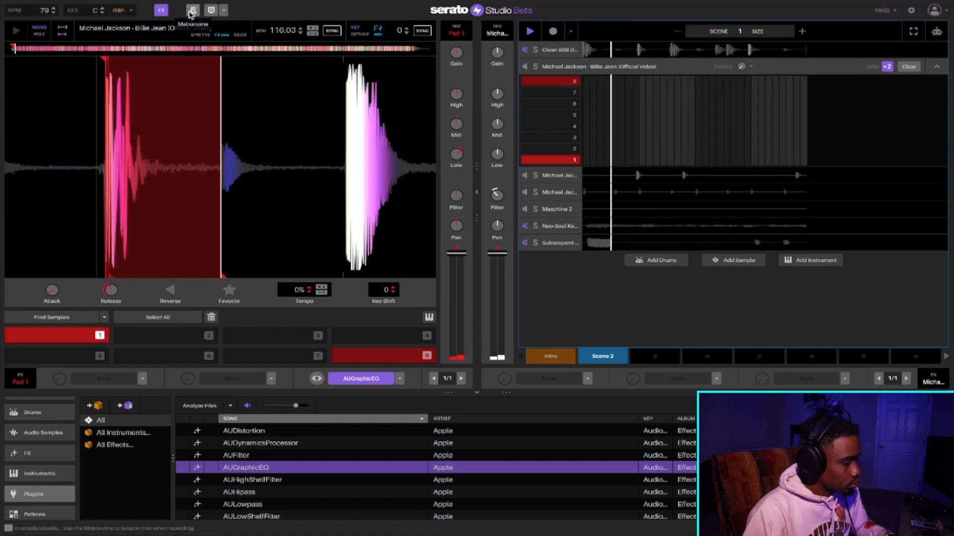
- Try recording a take of pad 1 hits on the first Billie Jean deck, then undo and clear the take
{"action": "left_click", "coordinate": [552, 32]}
{"action": "key", "text": "1"}
{"action": "key", "text": "1"}
{"action": "key", "text": "1"}
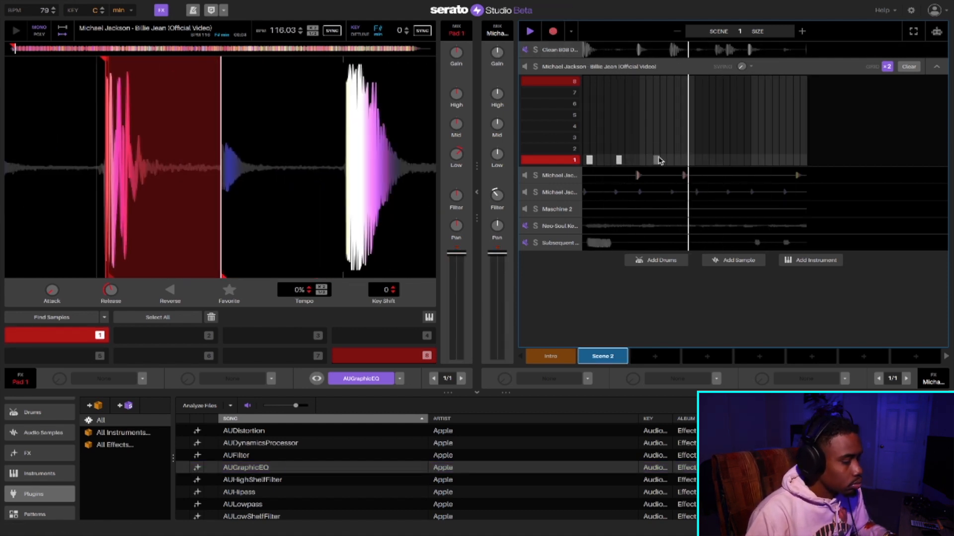
{"action": "key", "text": "1"}
{"action": "key", "text": "1"}
{"action": "key", "text": "super+z"}
{"action": "key", "text": "super+z"}
{"action": "key", "text": "super+z"}
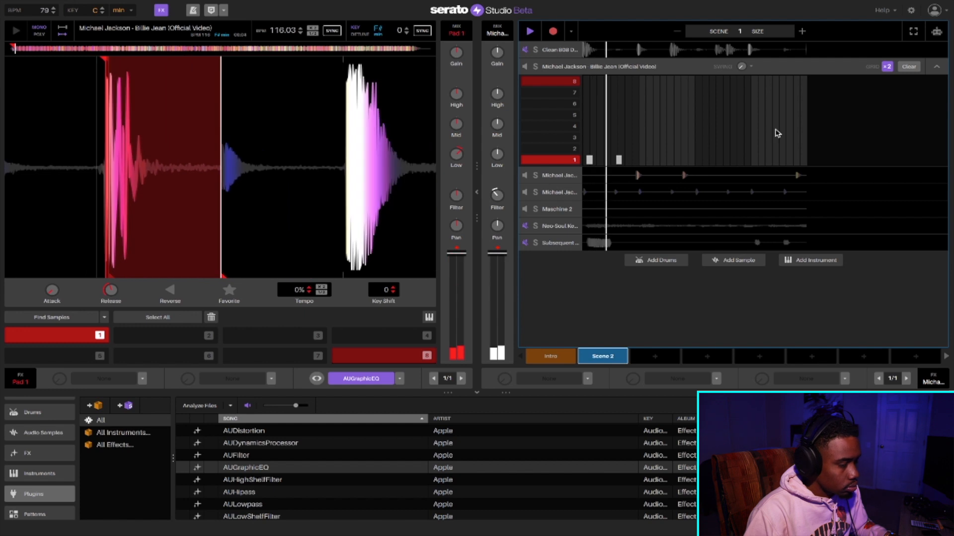
{"action": "left_click", "coordinate": [899, 68]}
- Record five pad 1 hits on the first Billie Jean deck, two at the scene's start and three in its second half
{"action": "key", "text": "1"}
{"action": "key", "text": "1"}
{"action": "key", "text": "1"}
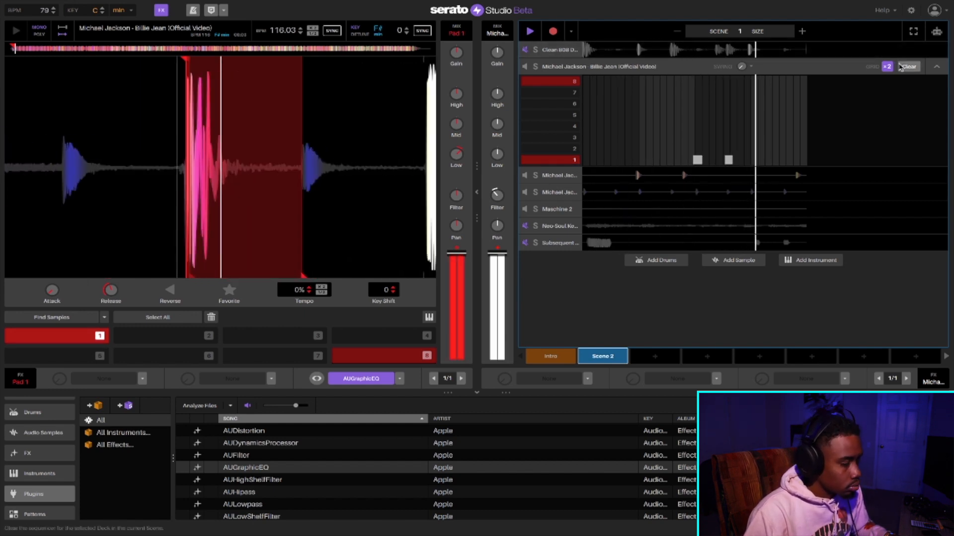
{"action": "key", "text": "1"}
{"action": "key", "text": "1"}
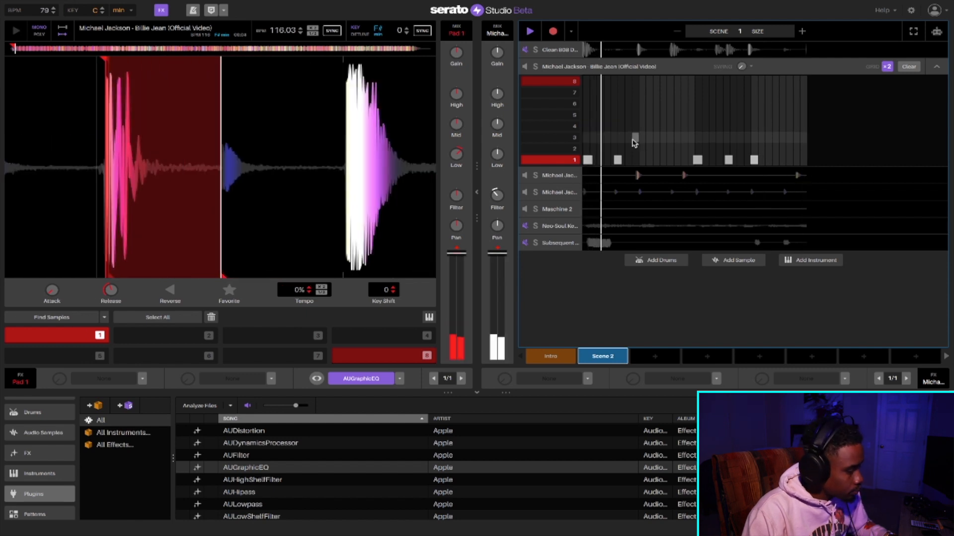
- On the third Billie Jean deck, extend Scene 2 to size 2 and paste a copy of all pad 1 hits into the second part
{"action": "left_click", "coordinate": [554, 192]}
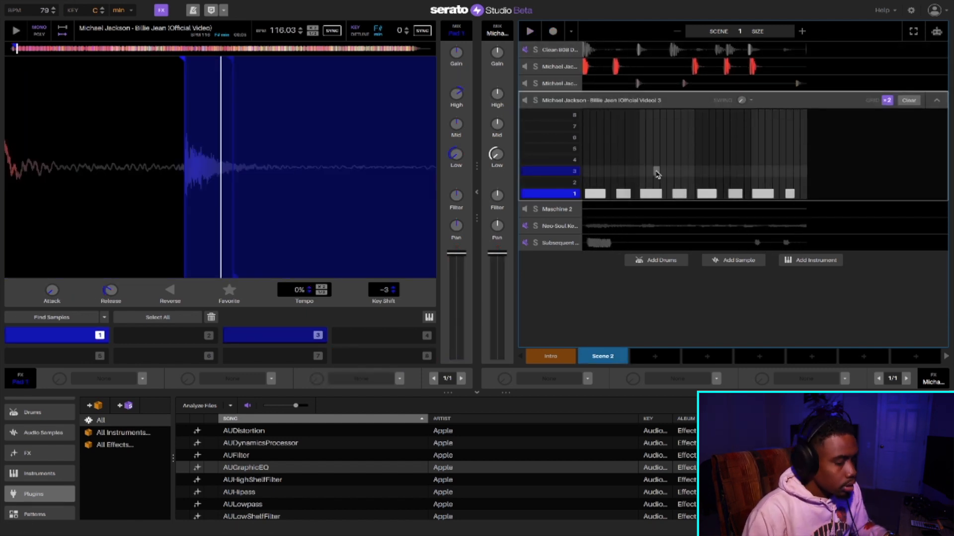
{"action": "key", "text": "space"}
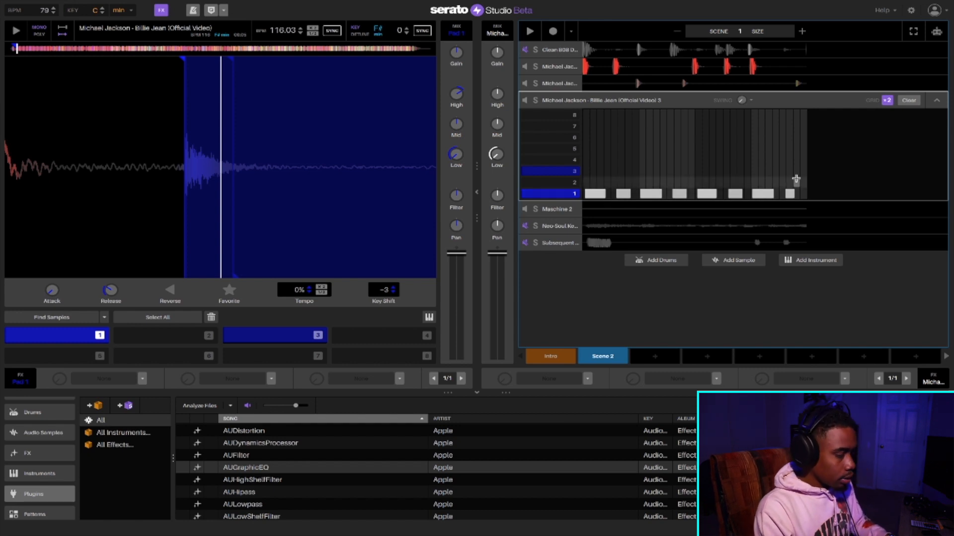
{"action": "left_click_drag", "start_coordinate": [803, 178], "coordinate": [585, 200]}
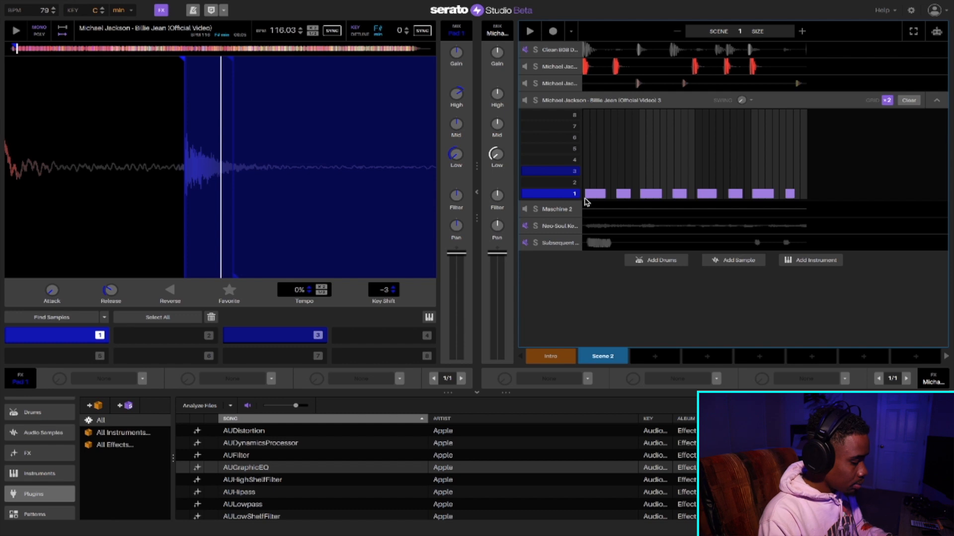
{"action": "key", "text": "super+v"}
{"action": "key", "text": "super+z"}
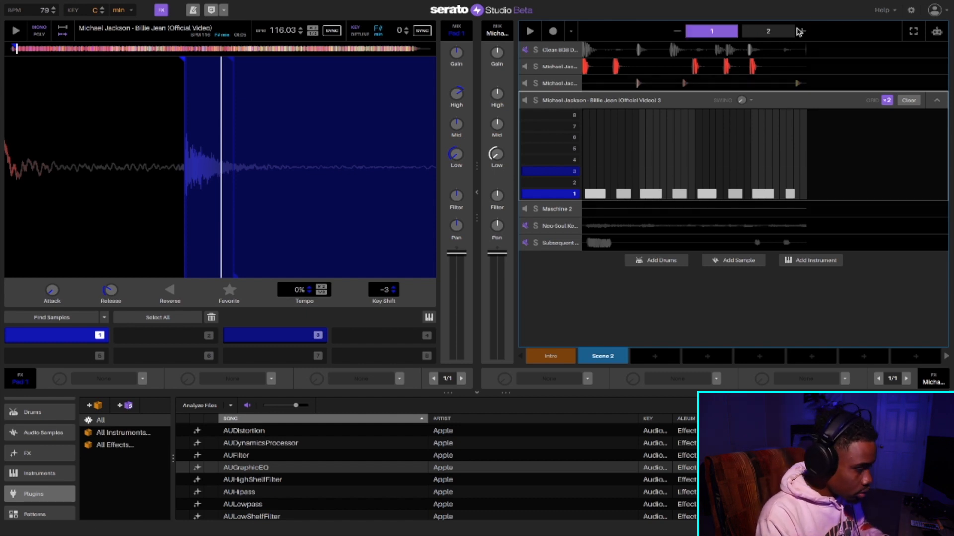
{"action": "left_click", "coordinate": [772, 34]}
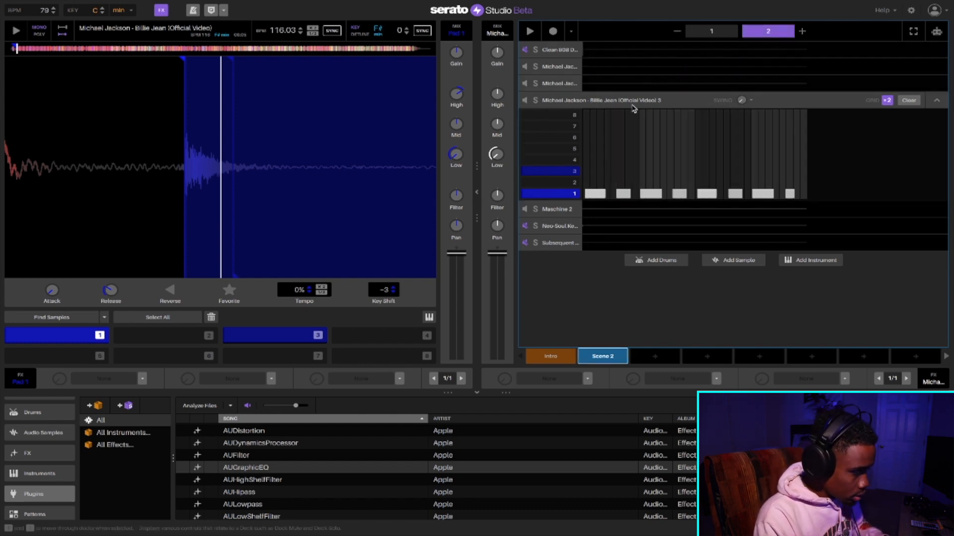
- Move the pasted hits onto pad 2's row directly above pad 1's hits and set the scene size to 1
{"action": "left_click", "coordinate": [477, 192]}
{"action": "left_click_drag", "start_coordinate": [419, 170], "coordinate": [631, 206]}
{"action": "left_click_drag", "start_coordinate": [417, 195], "coordinate": [191, 183]}
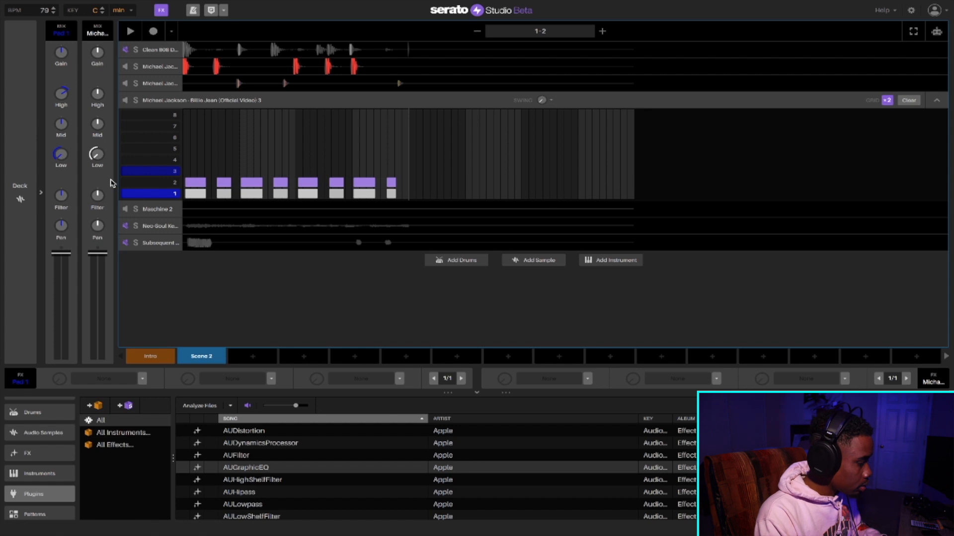
{"action": "left_click", "coordinate": [41, 192]}
{"action": "left_click", "coordinate": [768, 31]}
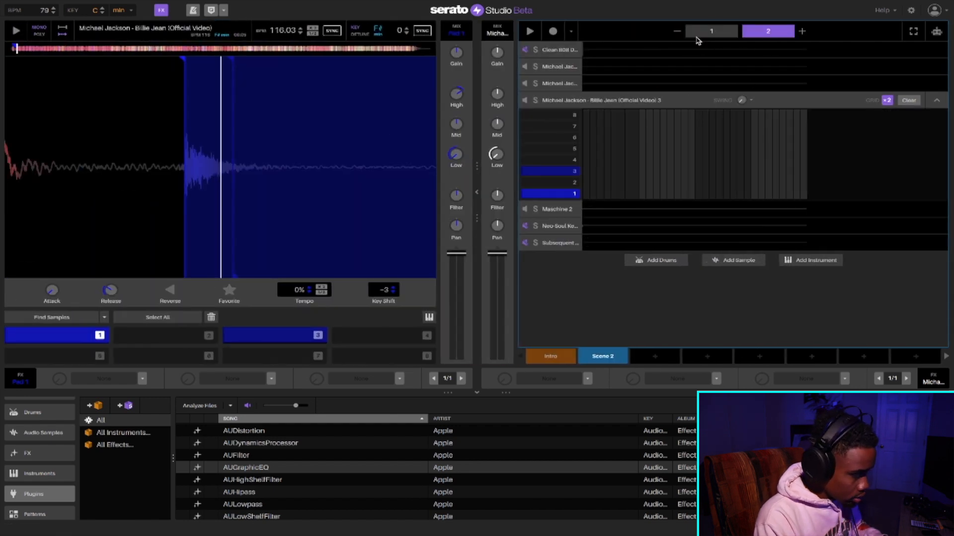
{"action": "left_click", "coordinate": [679, 32]}
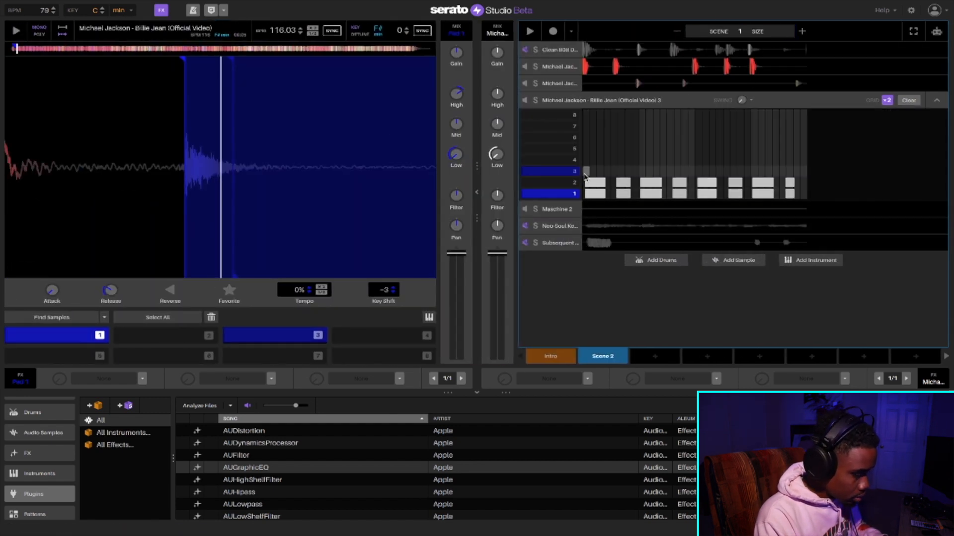
- Create a pad 2 cue on the third deck at the start of pad 1's hi-hat slice and turn down its low EQ
{"action": "left_click_drag", "start_coordinate": [585, 168], "coordinate": [795, 184]}
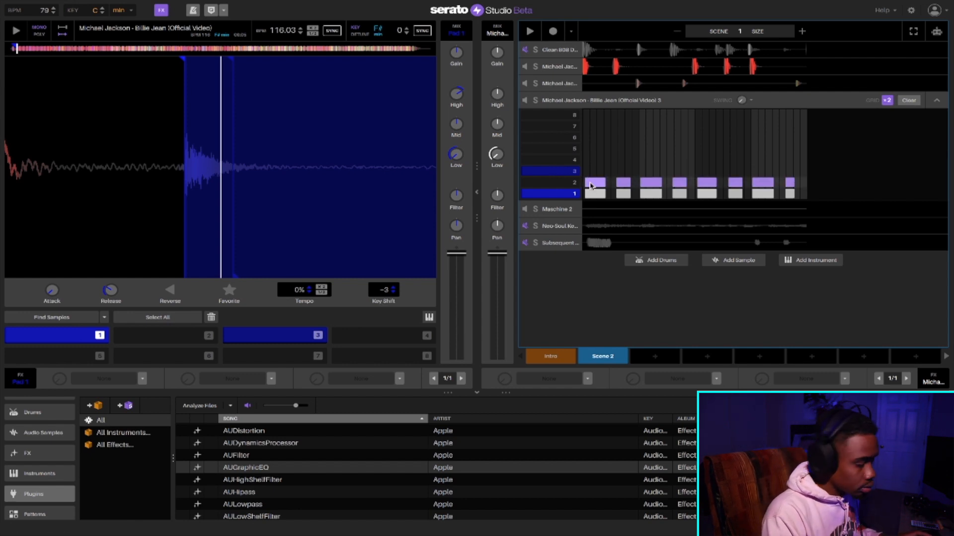
{"action": "left_click_drag", "start_coordinate": [157, 182], "coordinate": [187, 198]}
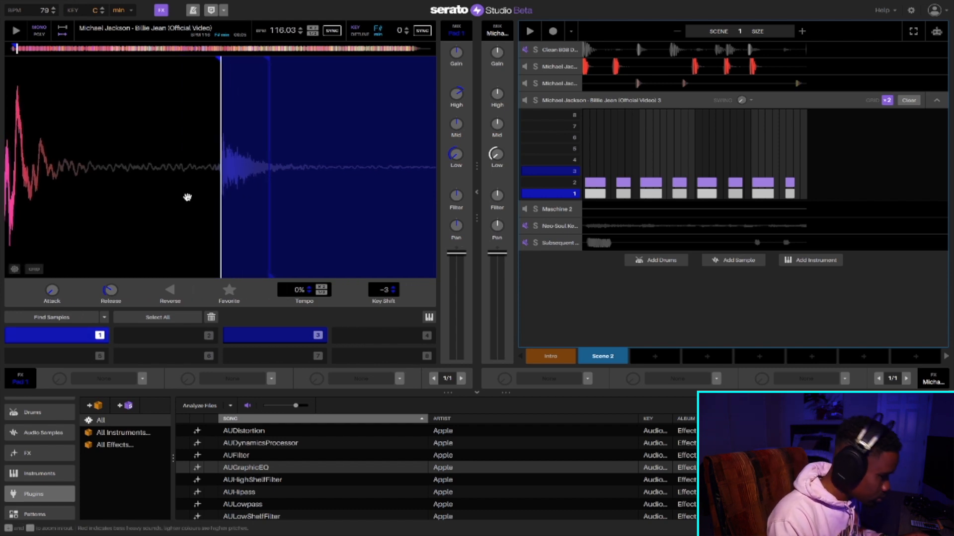
{"action": "left_click", "coordinate": [164, 335]}
{"action": "left_click_drag", "start_coordinate": [457, 161], "coordinate": [457, 169]}
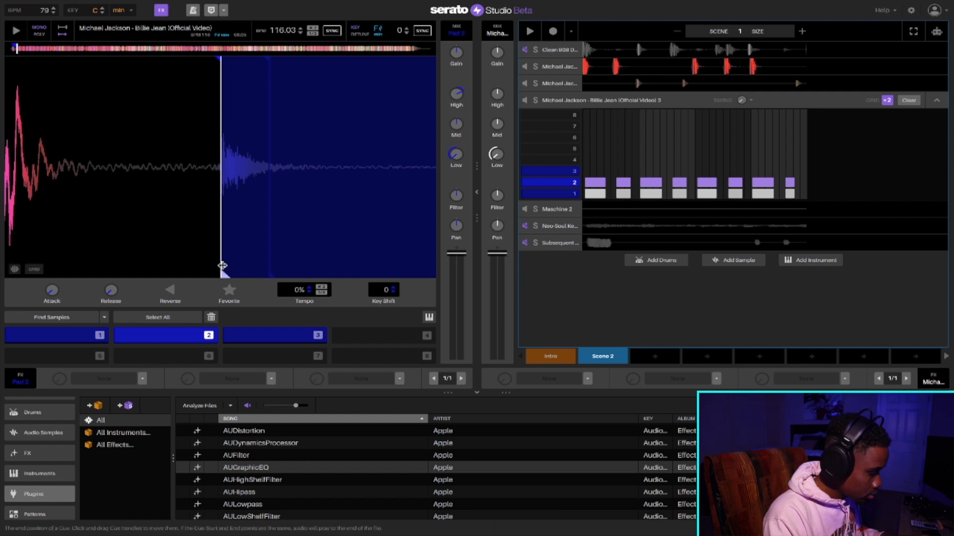
{"action": "left_click", "coordinate": [175, 342]}
- Match pad 2's release to pad 1's and set its key shift to -3, auditioning both pads
{"action": "key", "text": "1"}
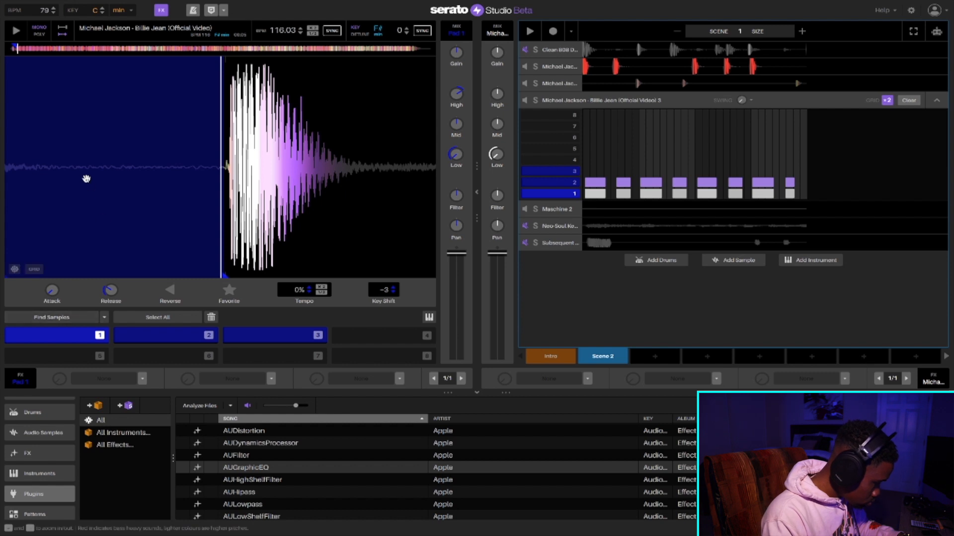
{"action": "mouse_move", "coordinate": [102, 293]}
{"action": "key", "text": "2"}
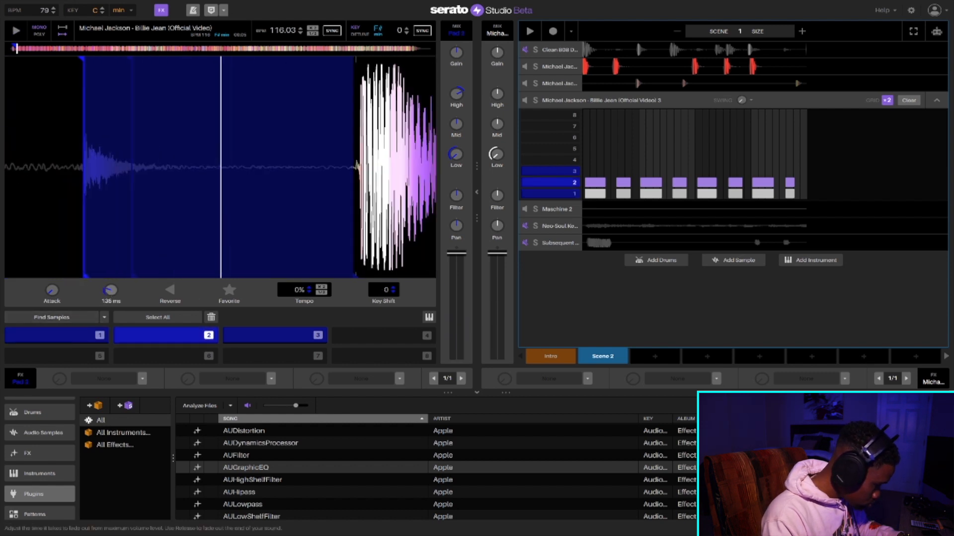
{"action": "key", "text": "1"}
{"action": "key", "text": "1"}
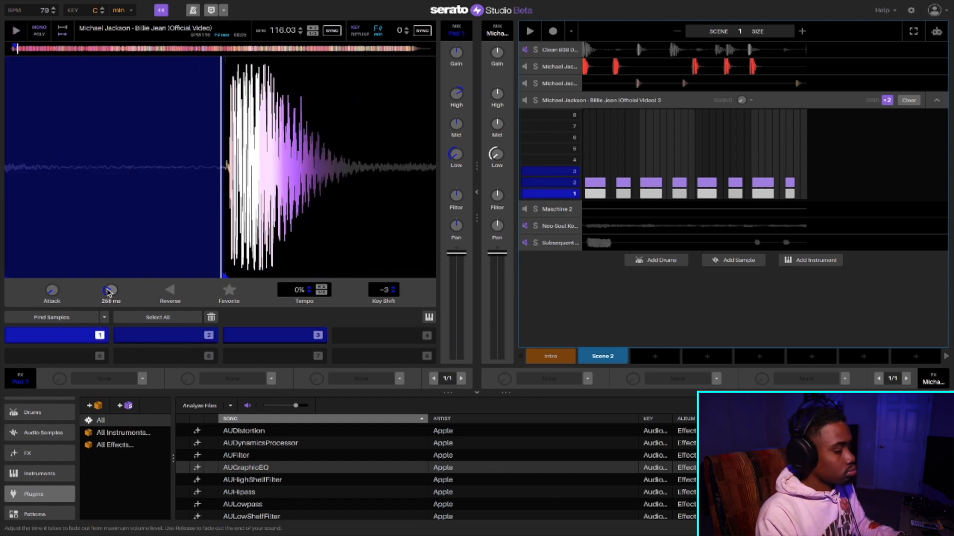
{"action": "key", "text": "2"}
{"action": "key", "text": "2"}
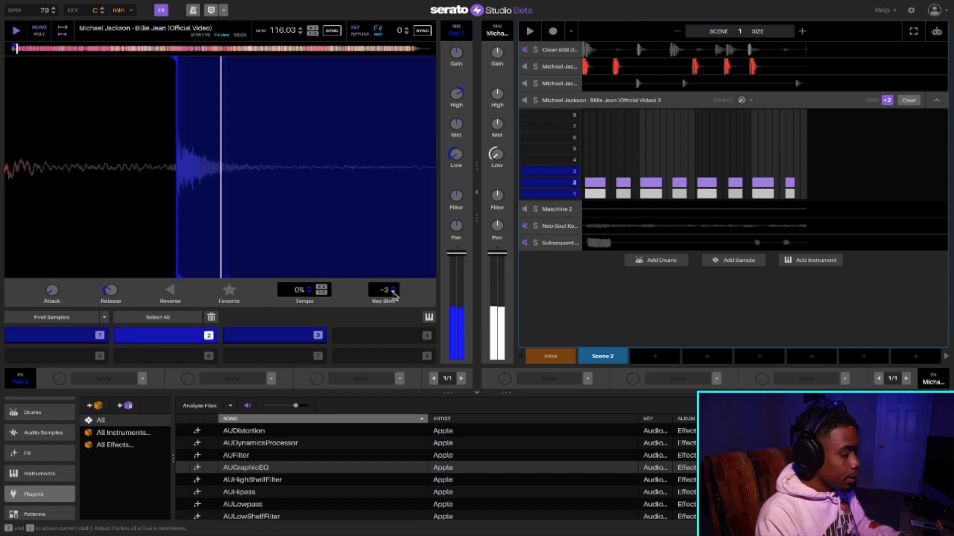
{"action": "key", "text": "1"}
{"action": "key", "text": "2"}
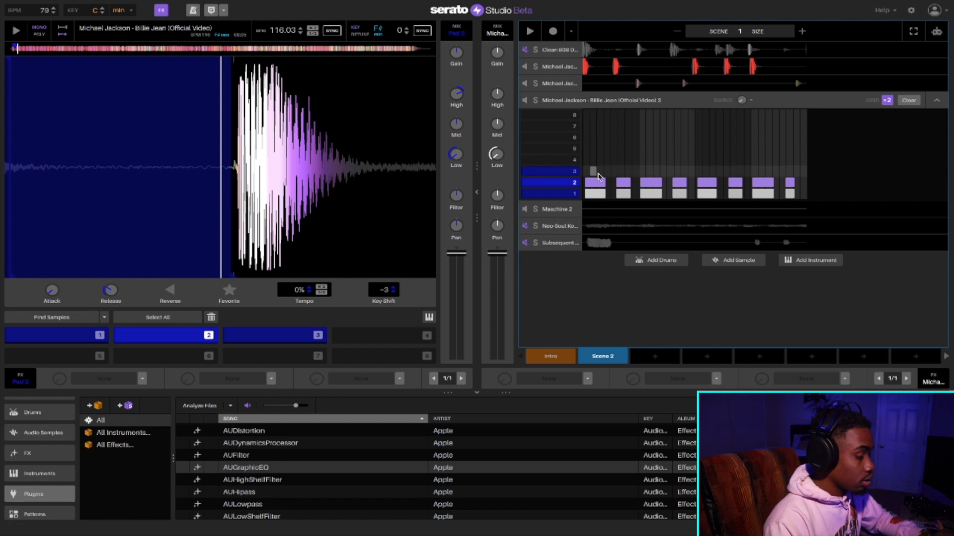
- Shift all pad 2 hits together slightly later than pad 1's hits and play the scene
{"action": "key", "text": "space"}
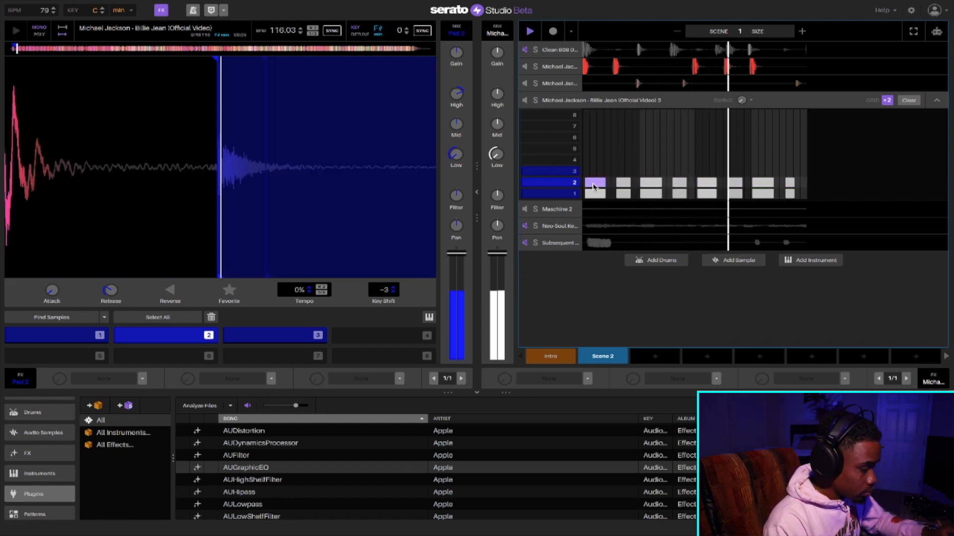
{"action": "left_click_drag", "start_coordinate": [788, 182], "coordinate": [797, 185]}
{"action": "key", "text": "super+z"}
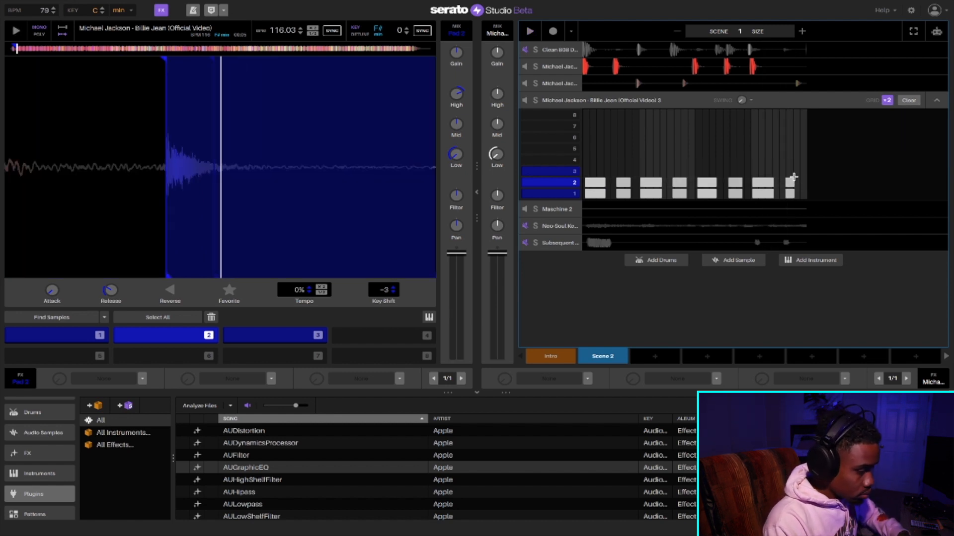
{"action": "left_click", "coordinate": [577, 182]}
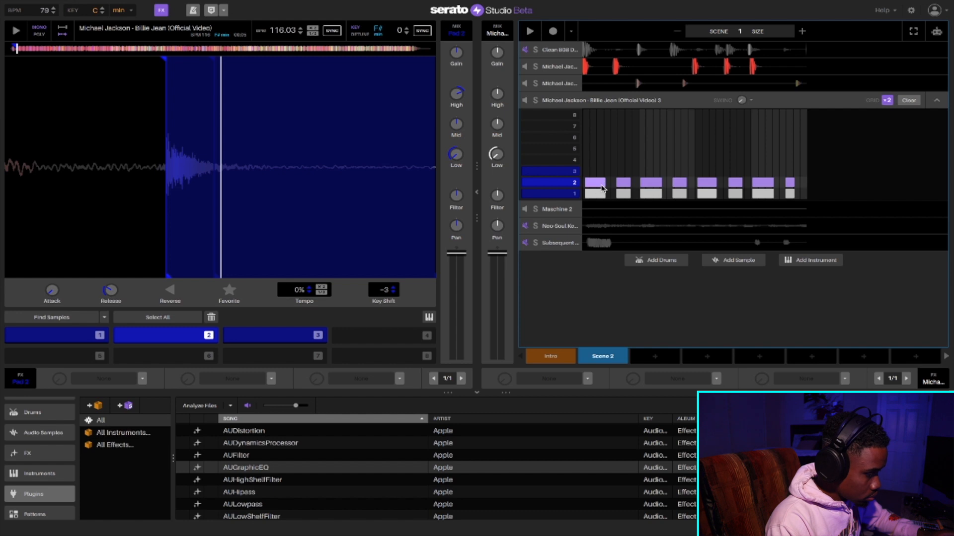
{"action": "left_click_drag", "start_coordinate": [602, 188], "coordinate": [607, 189]}
{"action": "key", "text": "space"}
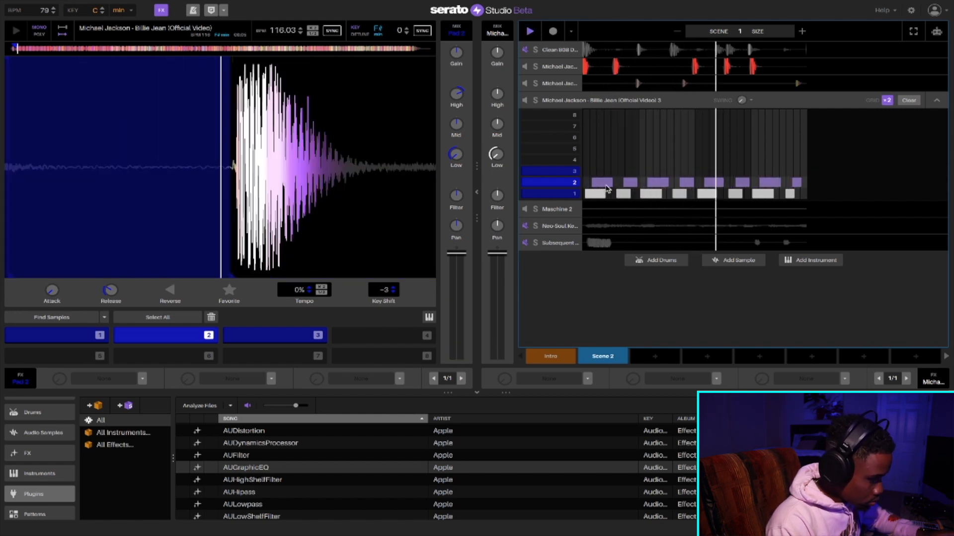
- Nudge all pad 2 hits further later so they fall between pad 1's hits, and lower pad 2's channel volume
{"action": "left_click_drag", "start_coordinate": [601, 187], "coordinate": [606, 188]}
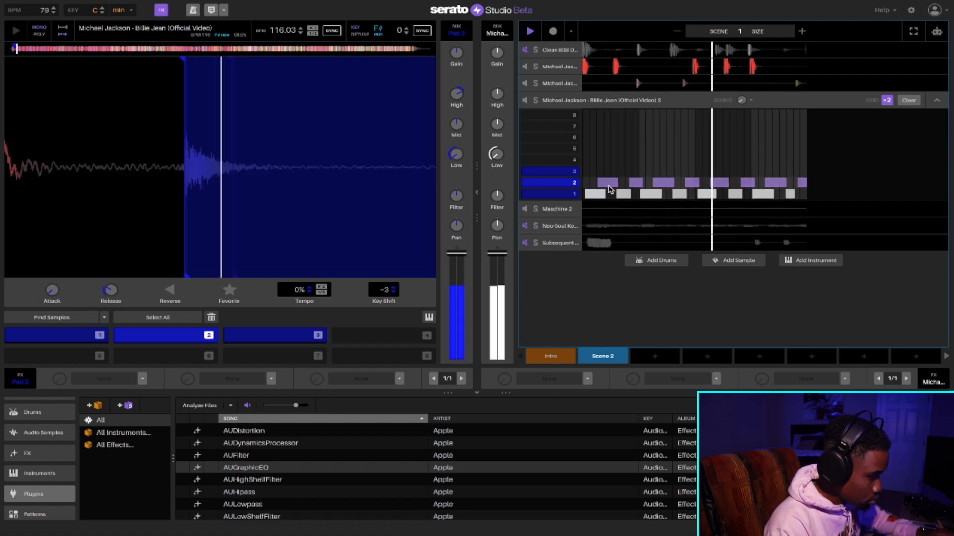
{"action": "left_click_drag", "start_coordinate": [598, 183], "coordinate": [602, 184]}
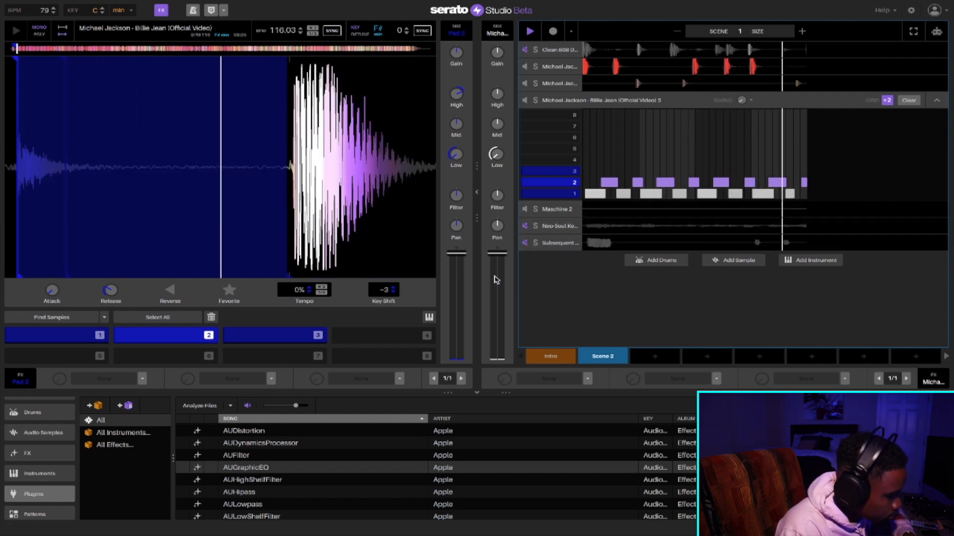
{"action": "left_click_drag", "start_coordinate": [456, 253], "coordinate": [456, 296]}
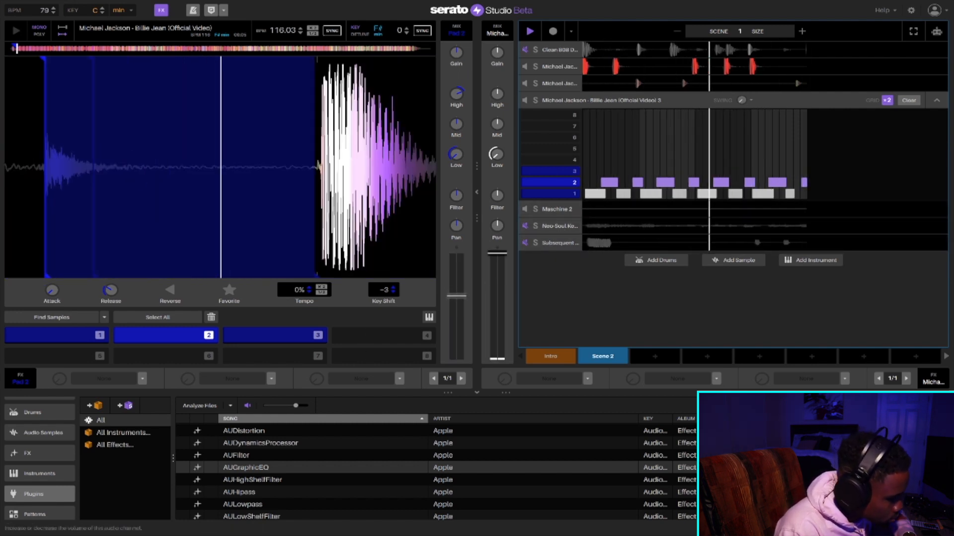
{"action": "left_click_drag", "start_coordinate": [456, 296], "coordinate": [457, 282]}
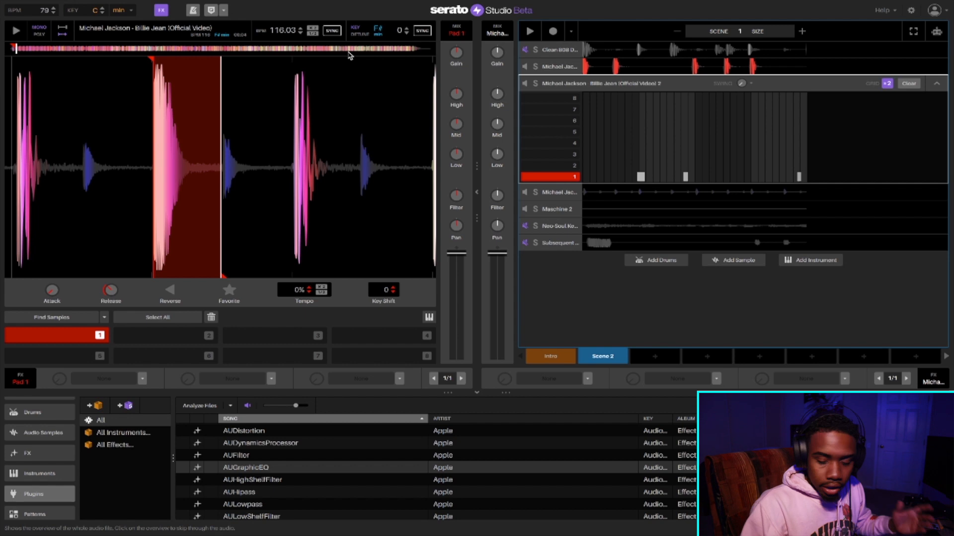
- Record an extra pad 1 hit on the second Billie Jean deck right after the middle hit, then stop playback and select it
{"action": "key", "text": "1"}
{"action": "key", "text": "space"}
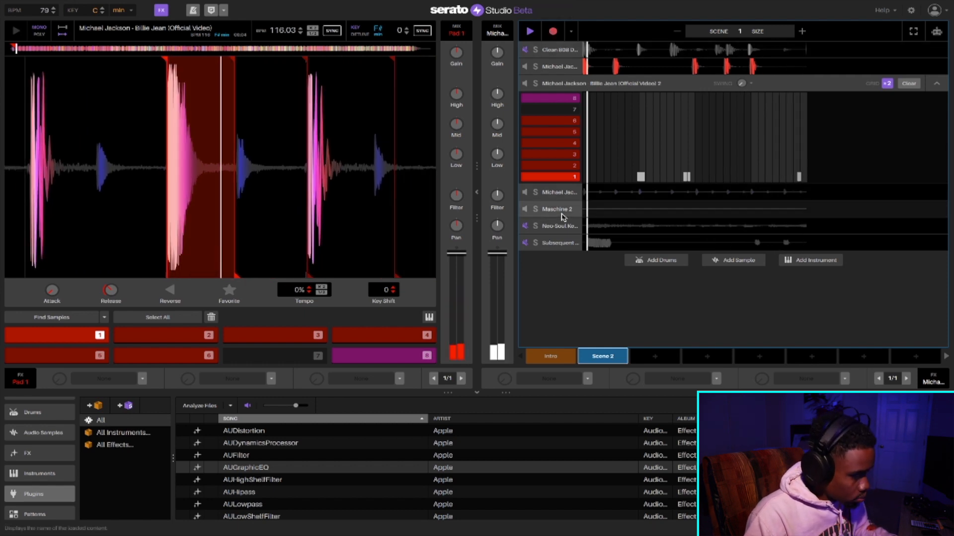
{"action": "key", "text": "space"}
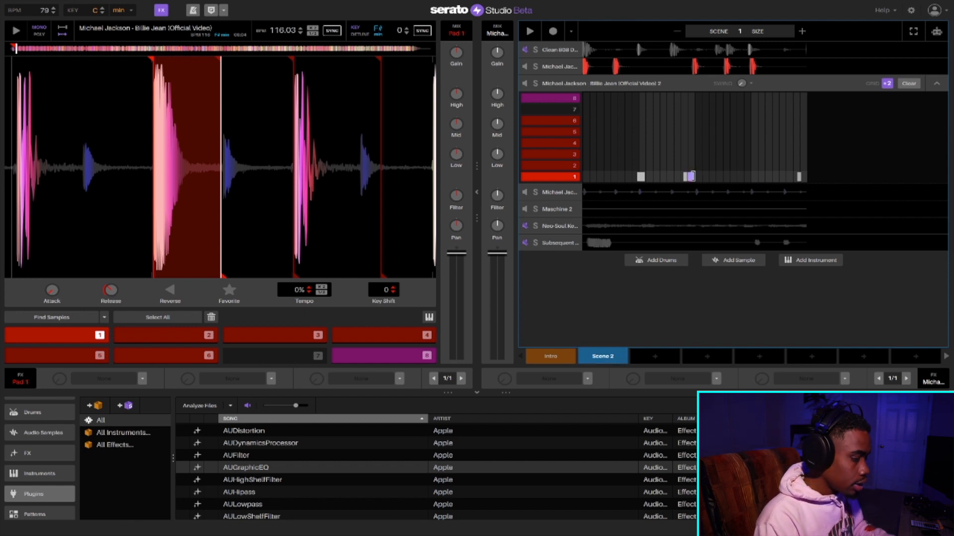
{"action": "left_click", "coordinate": [692, 177]}
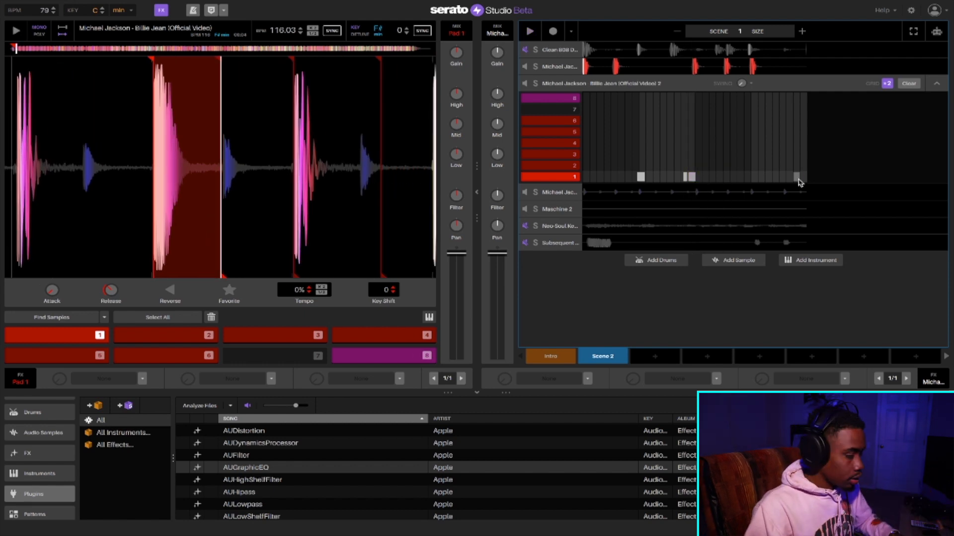
- Delete the last pad 1 hit on the second deck, record a slightly earlier one, and undo the extra hit near the scene's end
{"action": "left_click", "coordinate": [797, 179]}
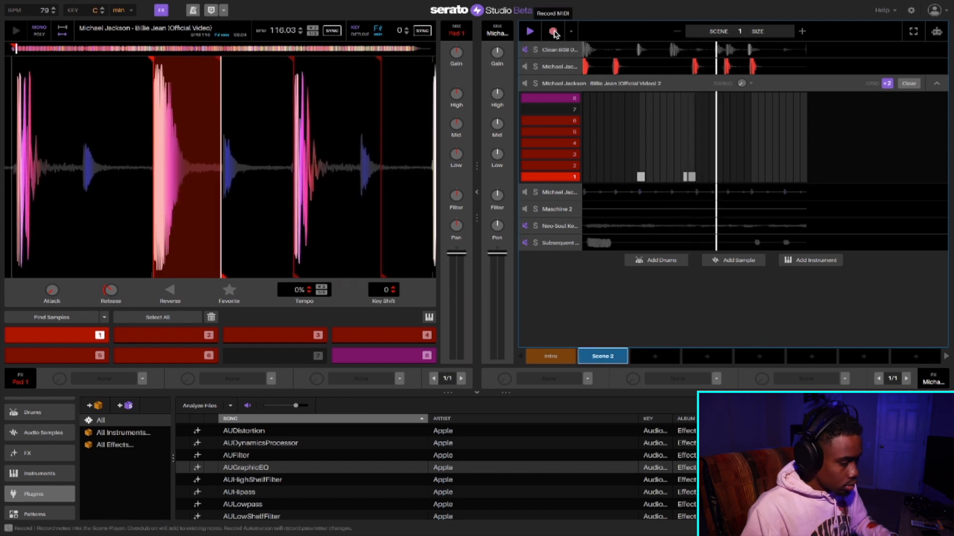
{"action": "key", "text": "1"}
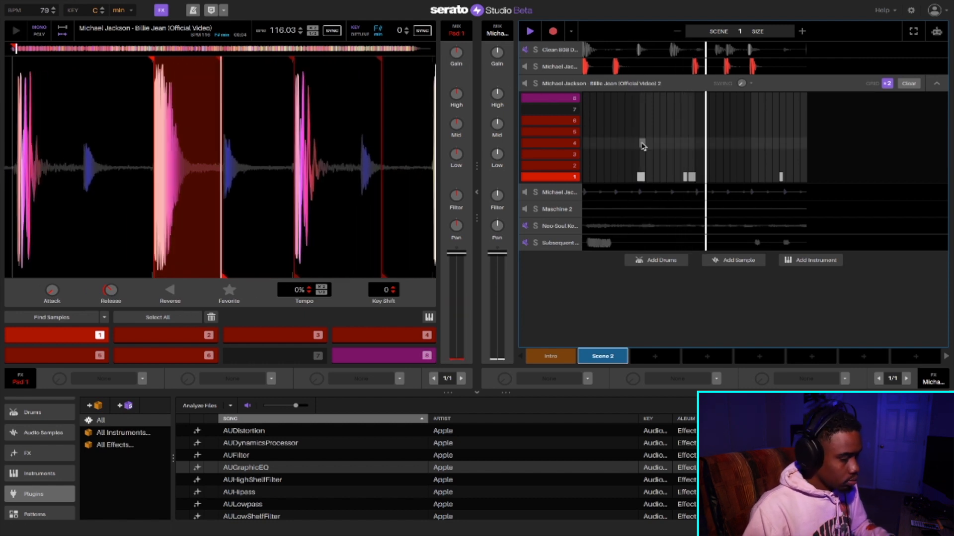
{"action": "key", "text": "1"}
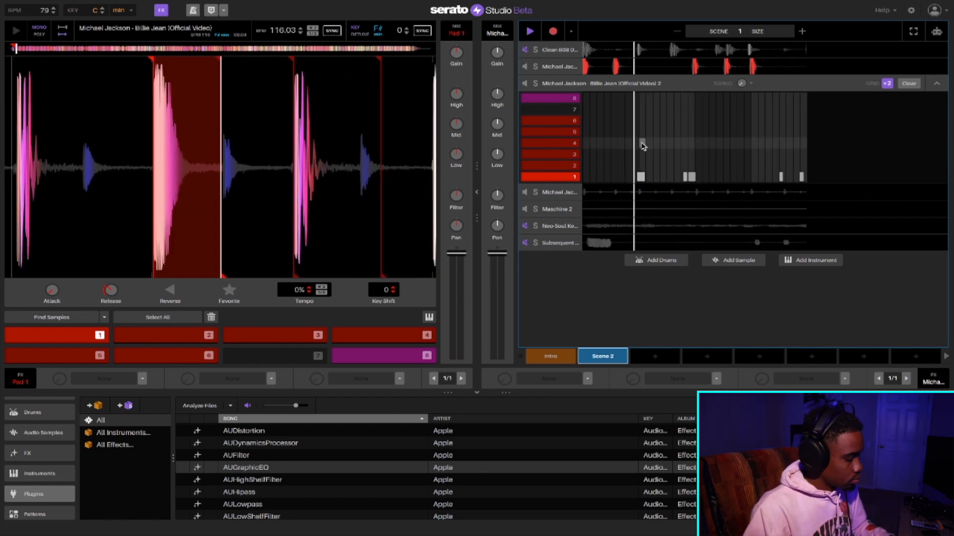
{"action": "key", "text": "super+z"}
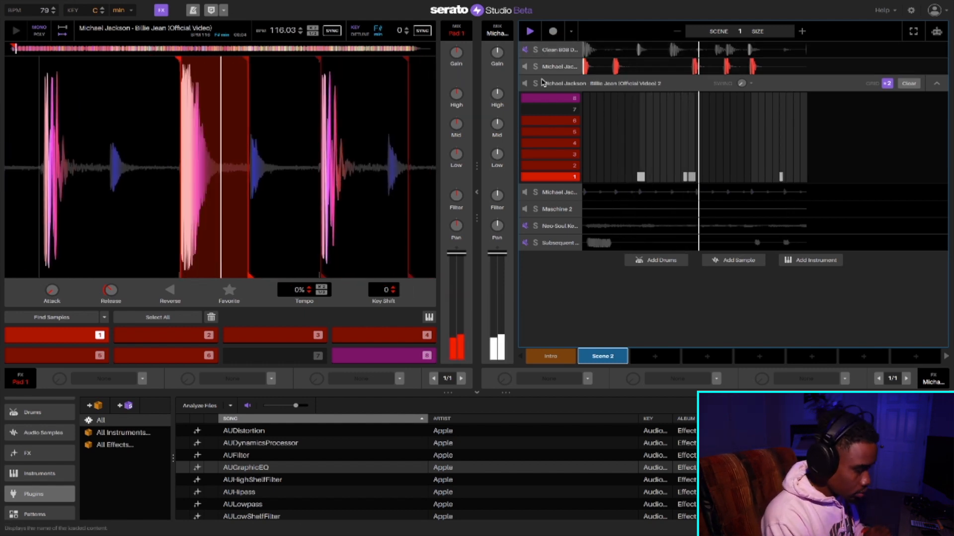
- Extend Scene 2 to size 2, record a Maschine 2 part built mainly on repeated F# notes, and collapse the deck
{"action": "left_click", "coordinate": [547, 216]}
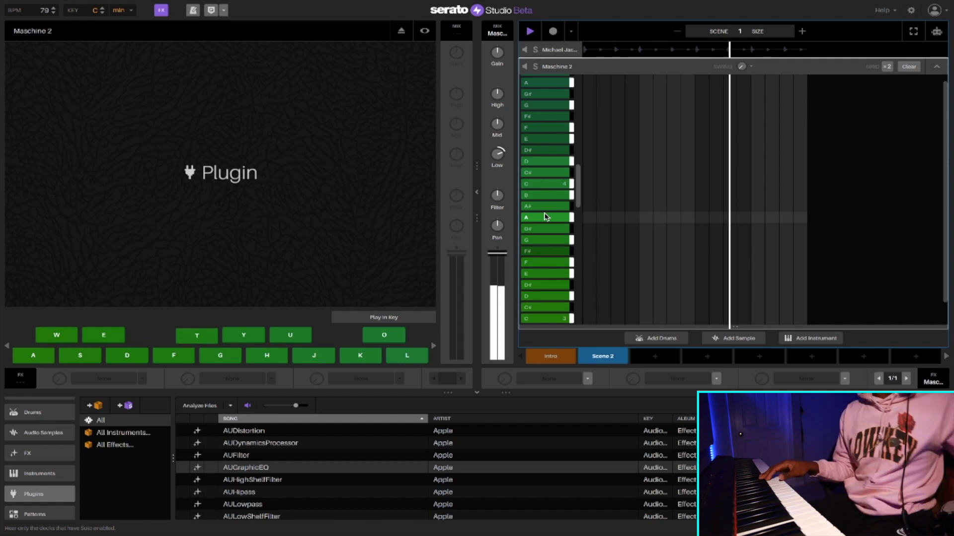
{"action": "left_click", "coordinate": [551, 32]}
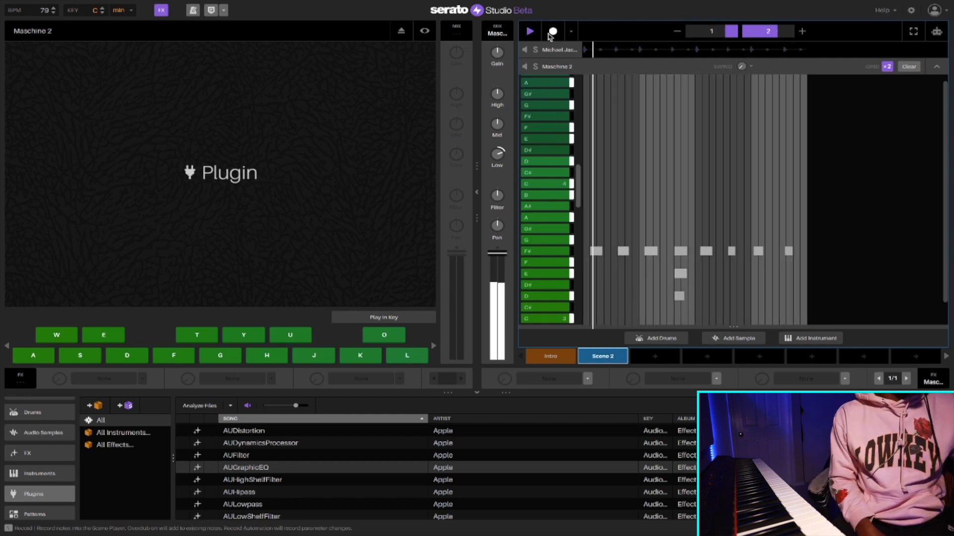
{"action": "left_click", "coordinate": [934, 67]}
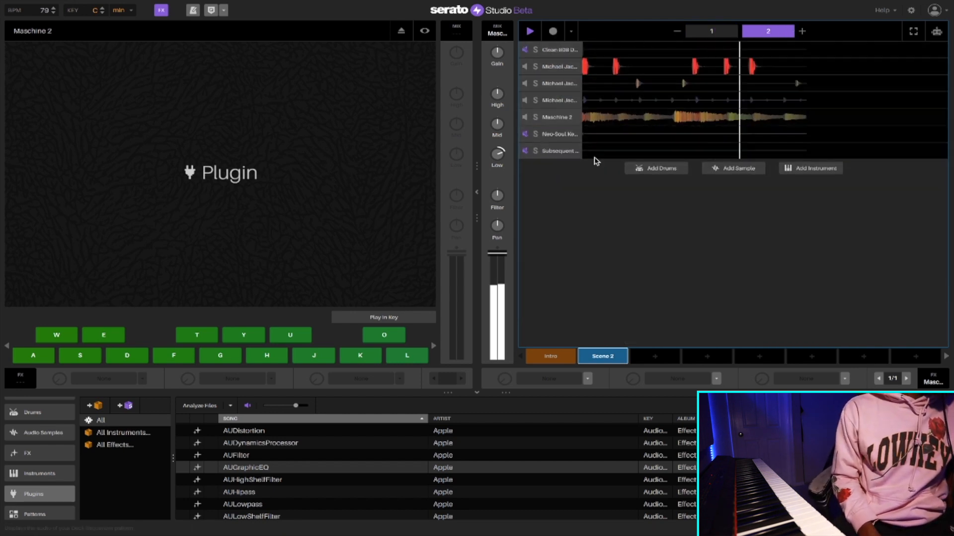
- Lower the Maschine 2 and Neo-Soul Keys Studio 2 channel volumes and adjust the filter on the keys channel
{"action": "left_click", "coordinate": [559, 134]}
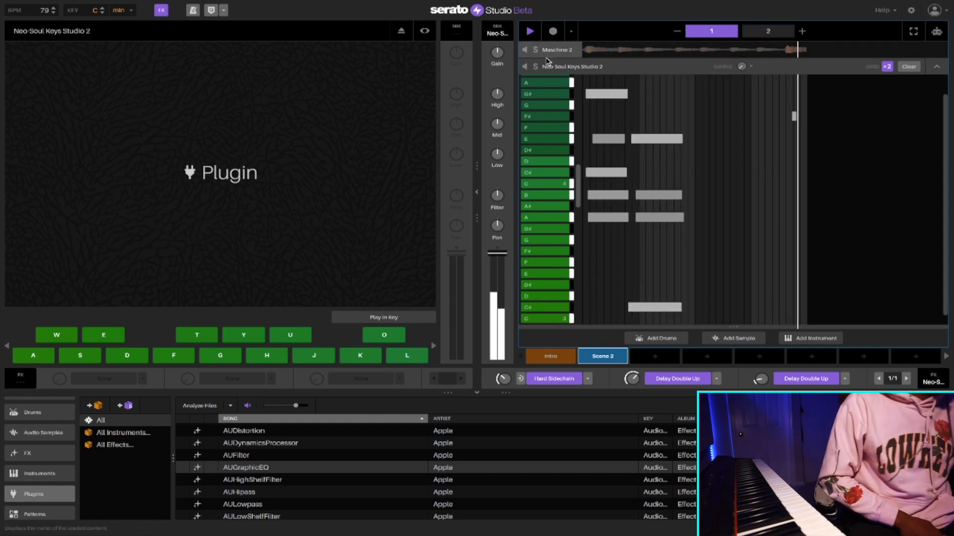
{"action": "scroll", "coordinate": [547, 67], "scroll_direction": "up", "scroll_amount": 3}
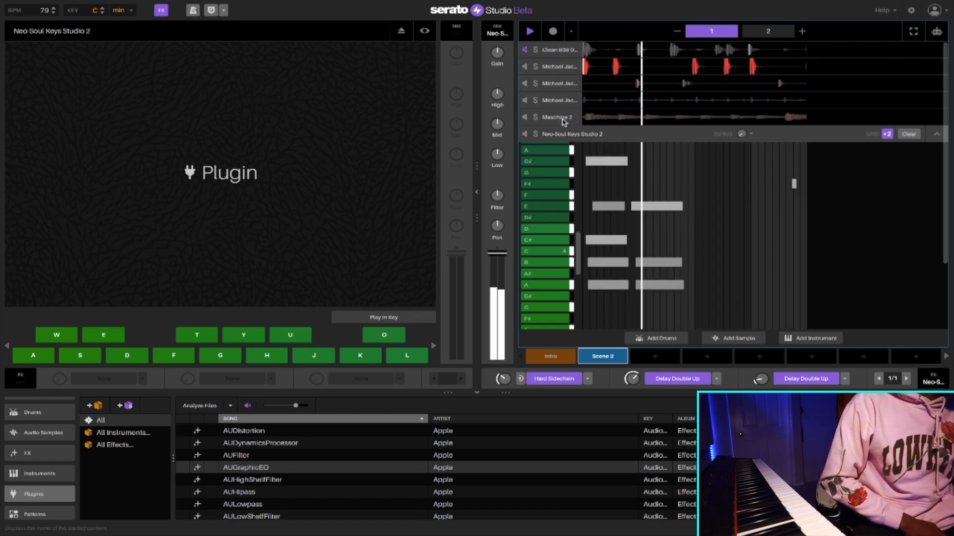
{"action": "left_click", "coordinate": [557, 117]}
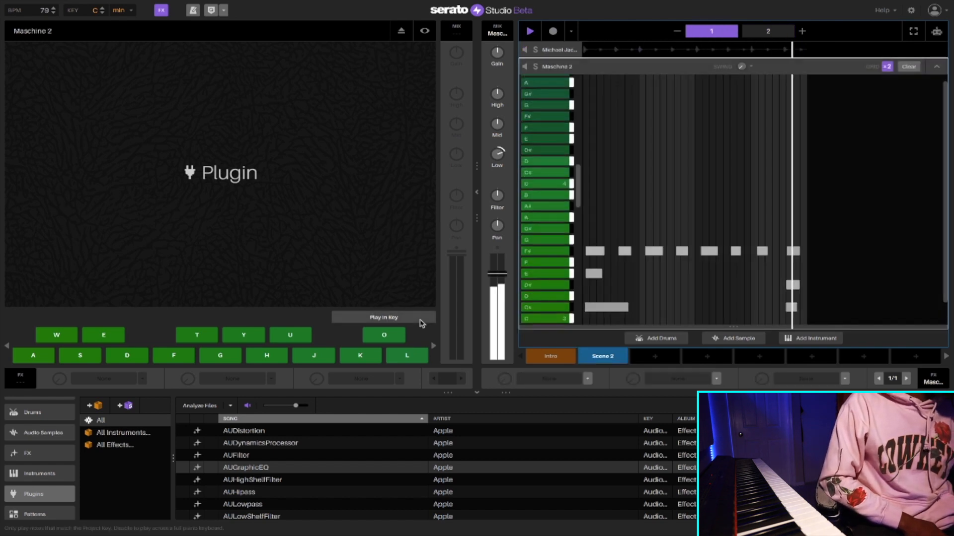
{"action": "left_click_drag", "start_coordinate": [497, 196], "coordinate": [497, 213]}
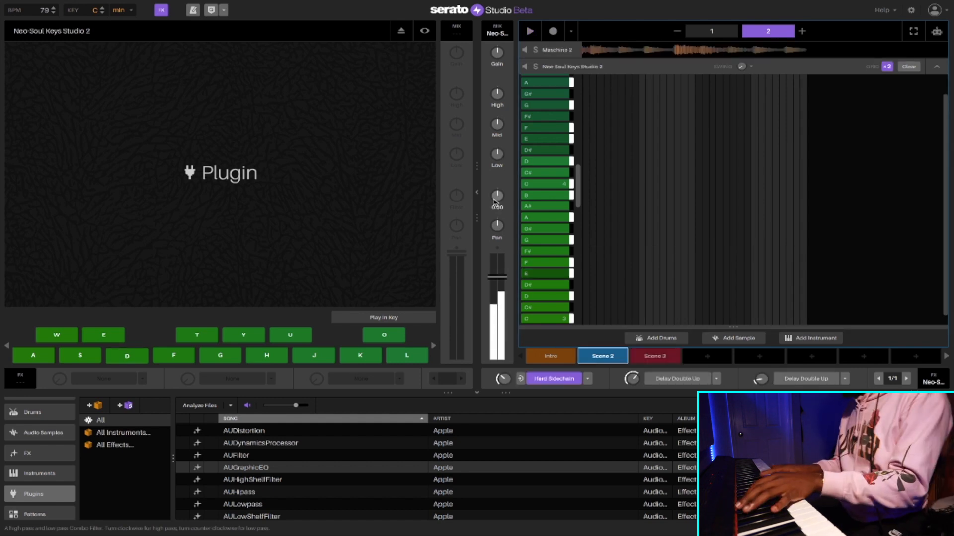